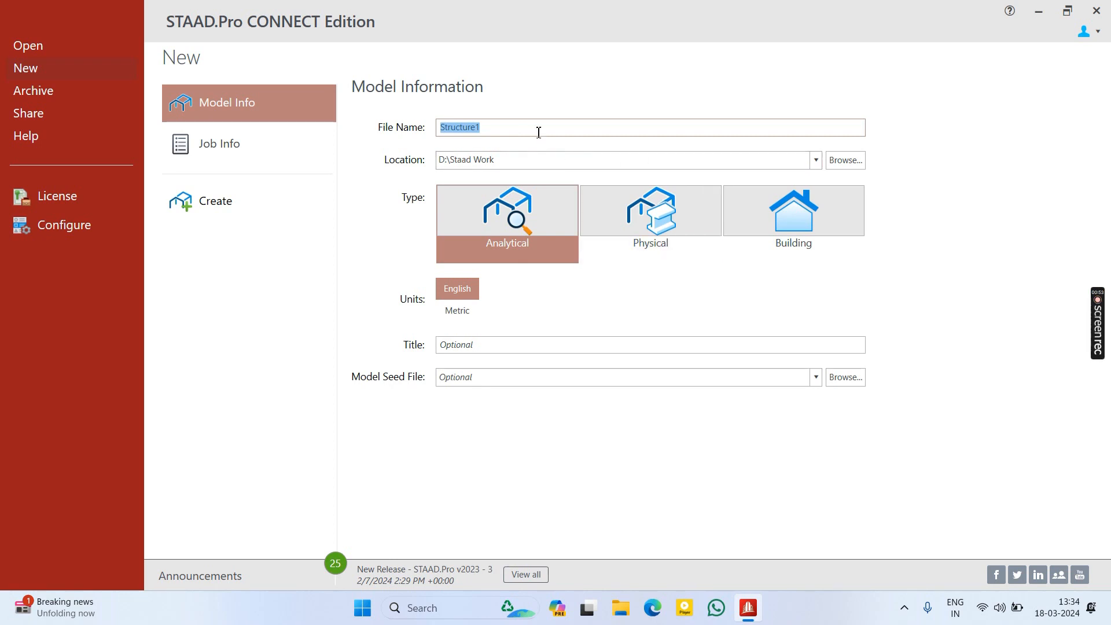
- Create a new analytical model with the file name "Introduction to steel design" in metric units
text(In)
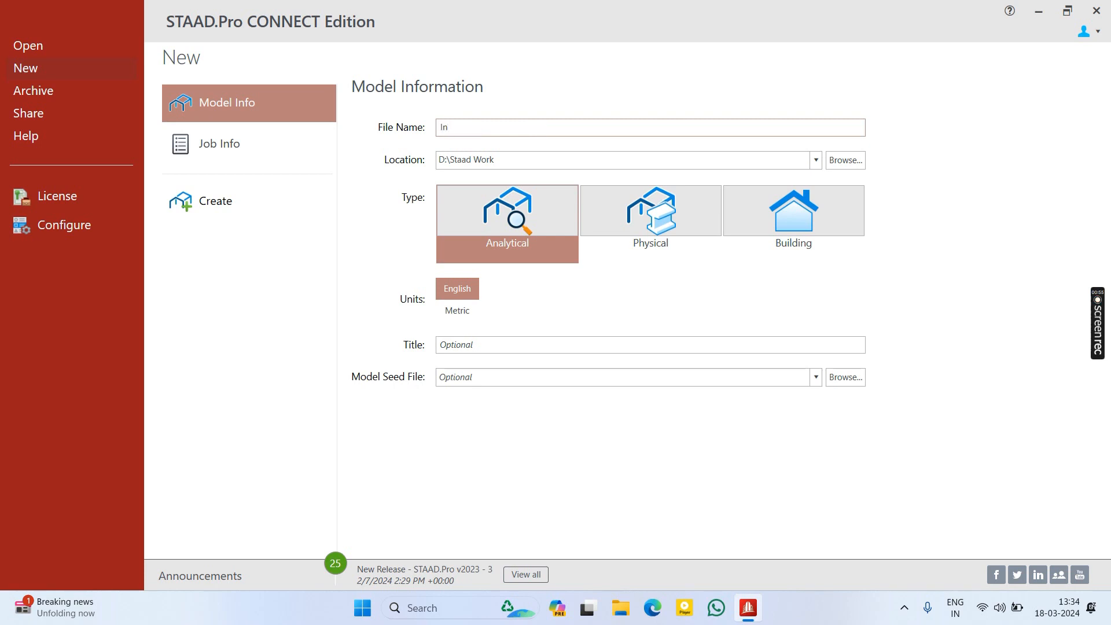
text(troduction to steel design)
click(470, 310)
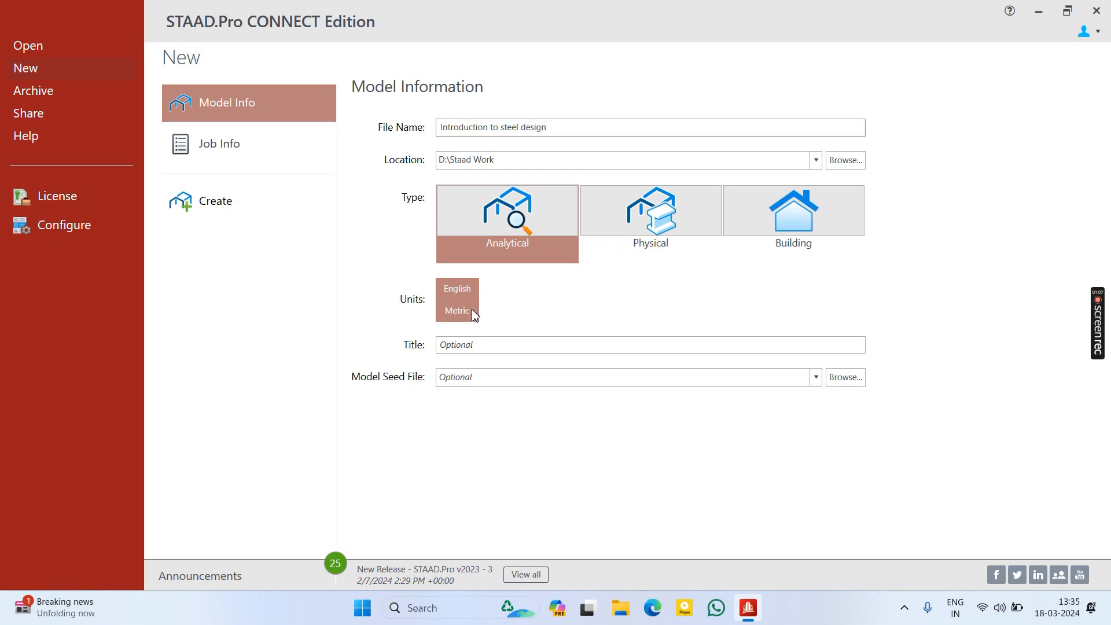
click(220, 198)
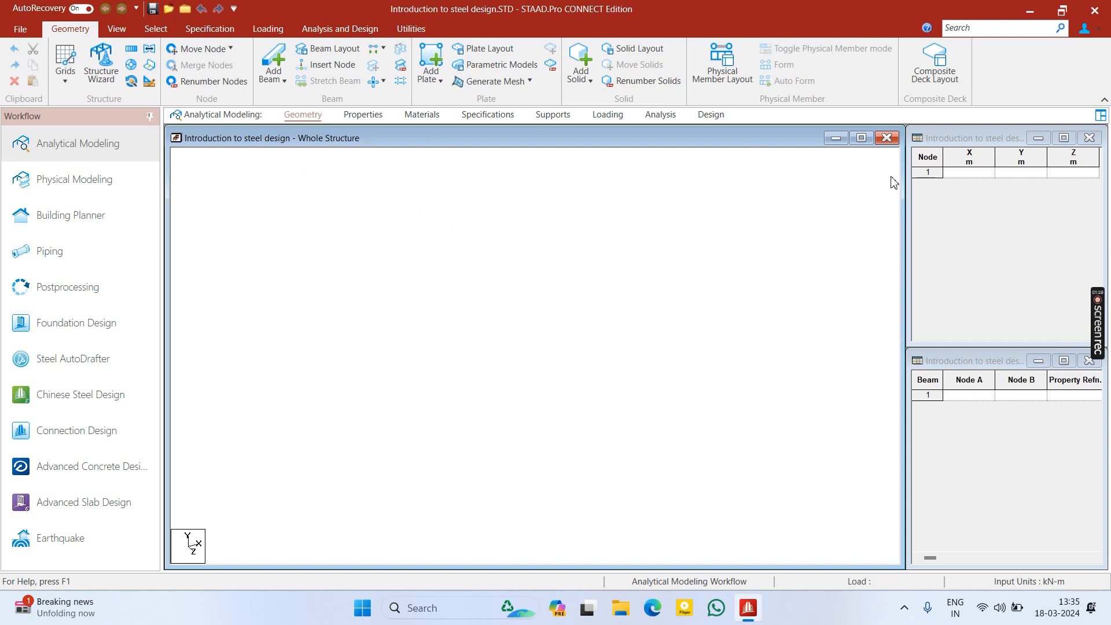
- Enter the first three nodes in the node table at (0, 0, 0), (5, 0, 0) and (0, 5, 0) m
click(962, 173)
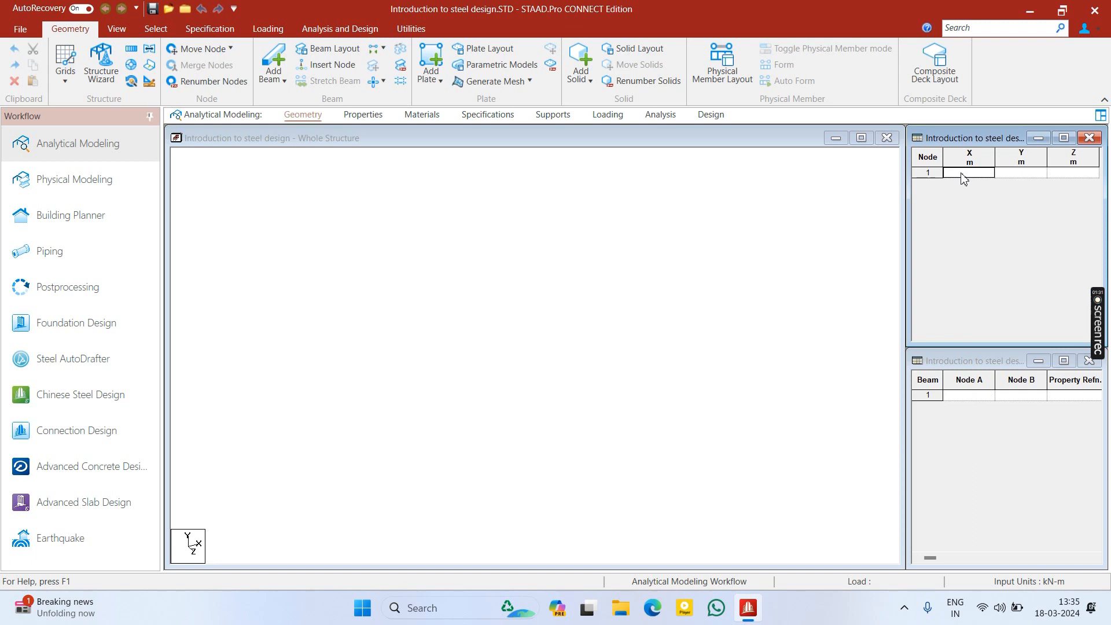
text(0)
key(Return)
click(973, 184)
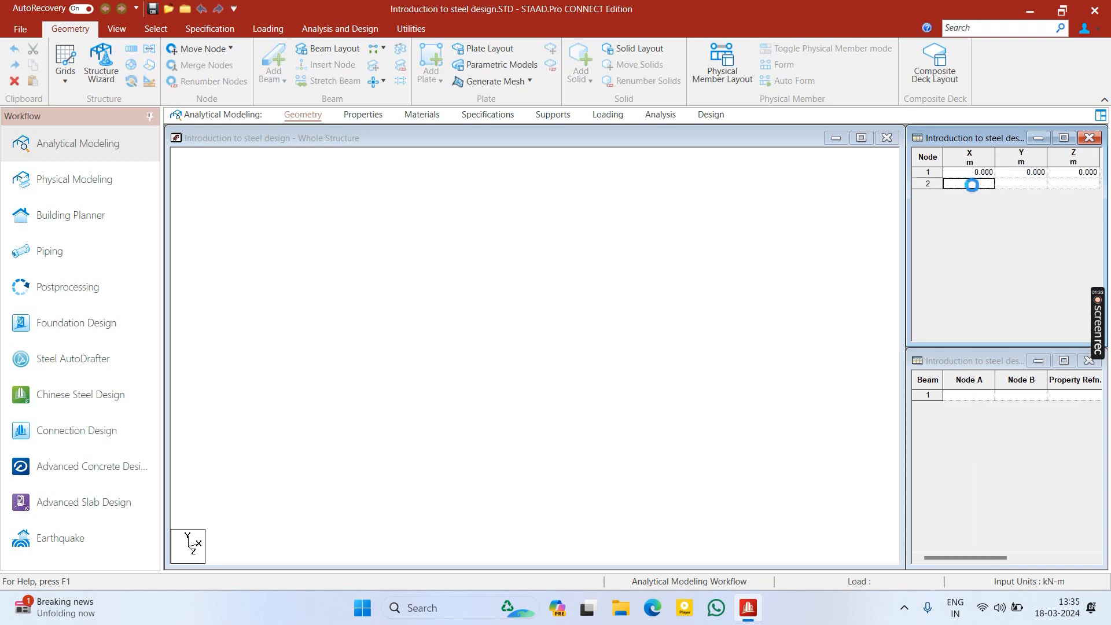
text(5)
key(Return)
click(1031, 196)
text(5)
key(Return)
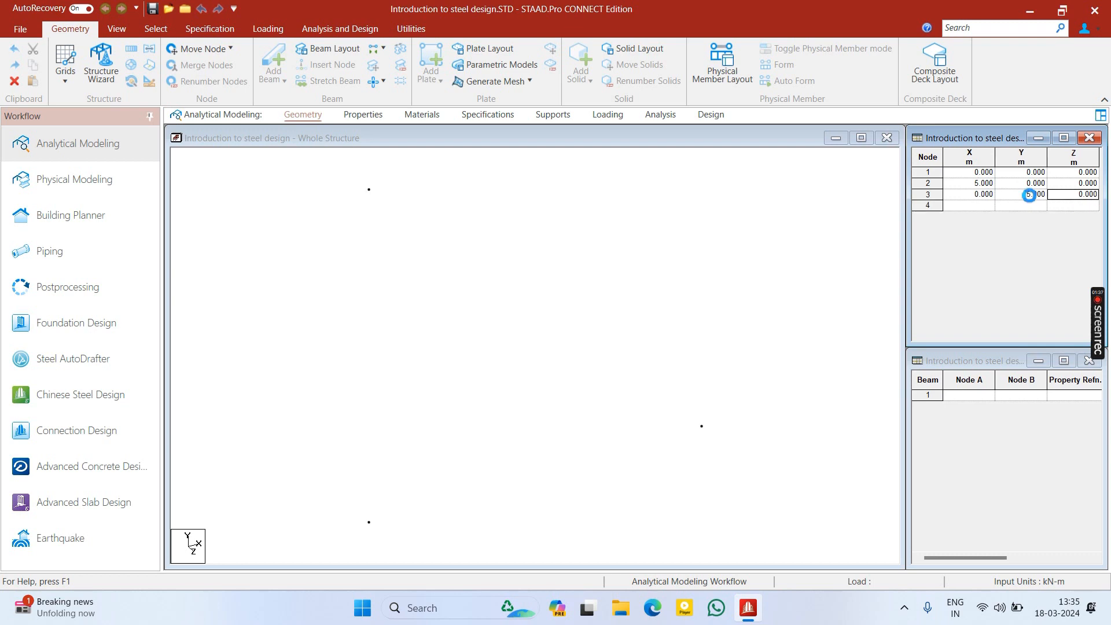
- Add a fourth node at X 5, Y 0, Z 5 m in the node table
click(989, 206)
text(5)
click(1077, 207)
text(5)
key(Return)
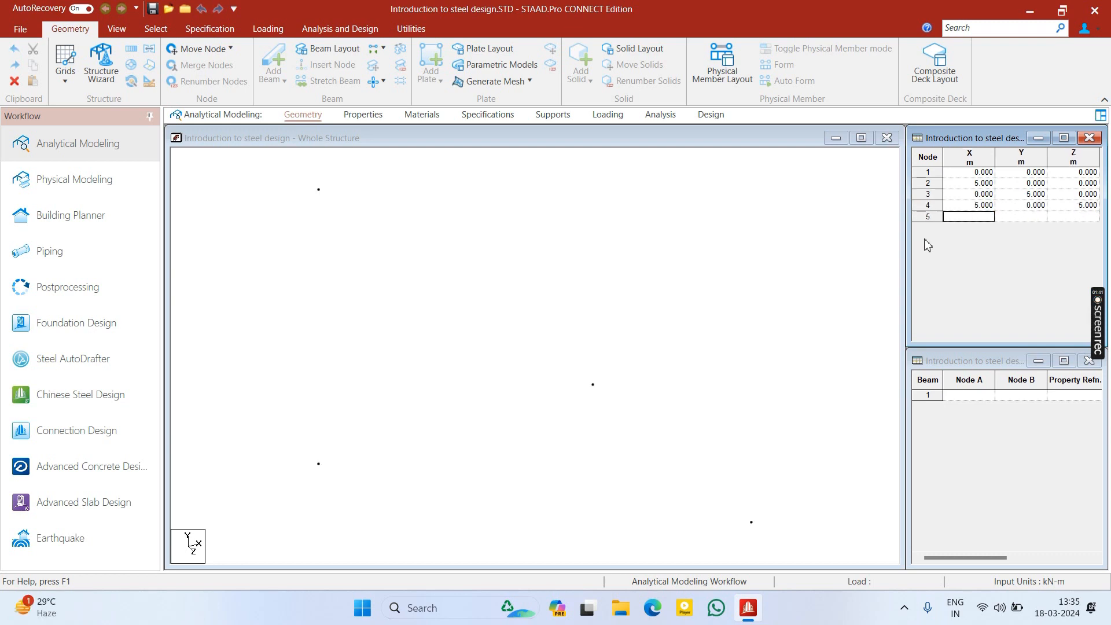
- Switch the structure view to look straight at the XY plane
click(654, 308)
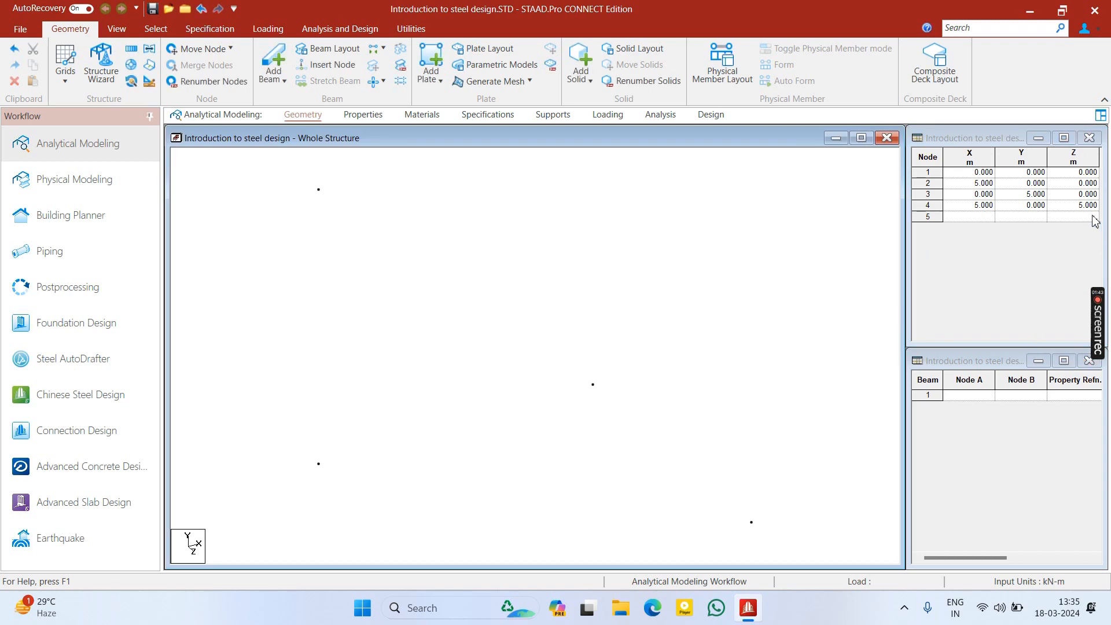
right_click(811, 222)
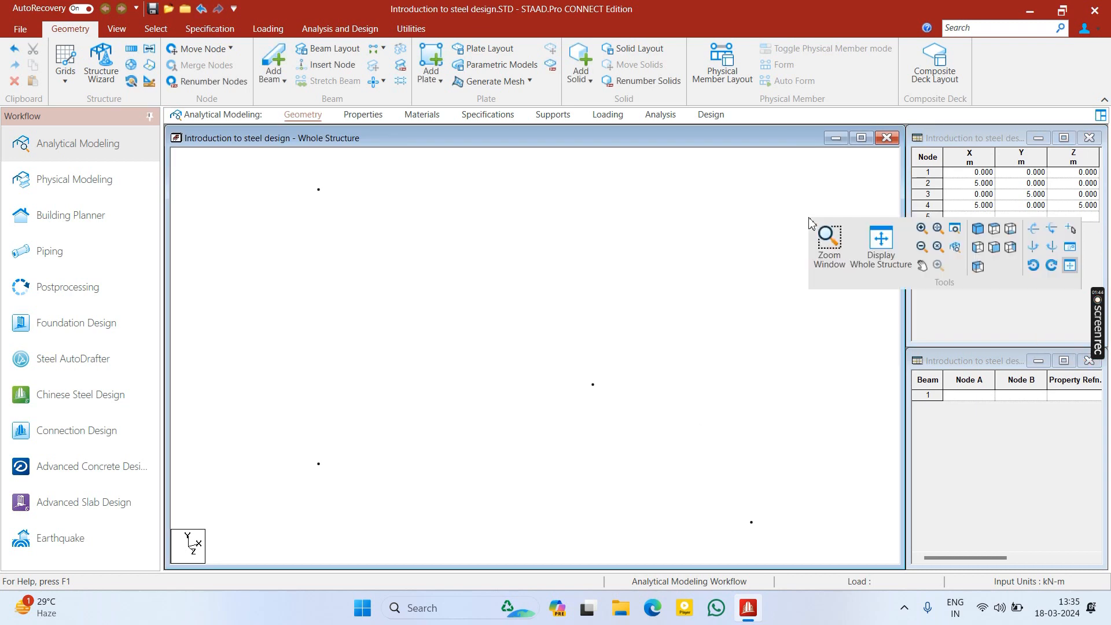
click(995, 249)
click(807, 326)
- Delete the fourth node from the node table
click(936, 207)
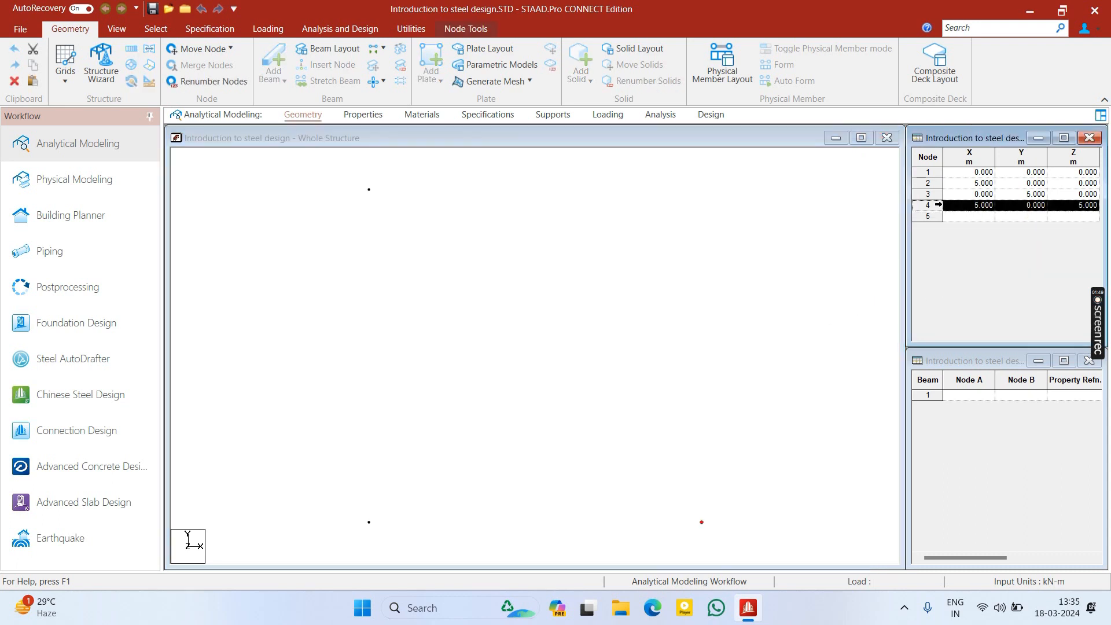
key(Delete)
key(Return)
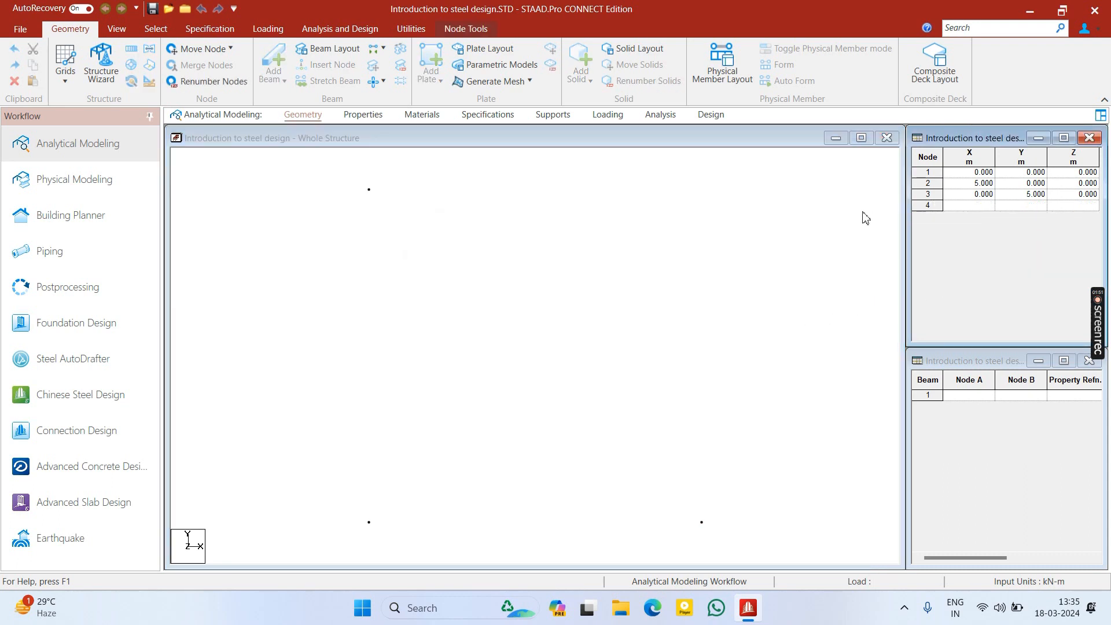
click(868, 219)
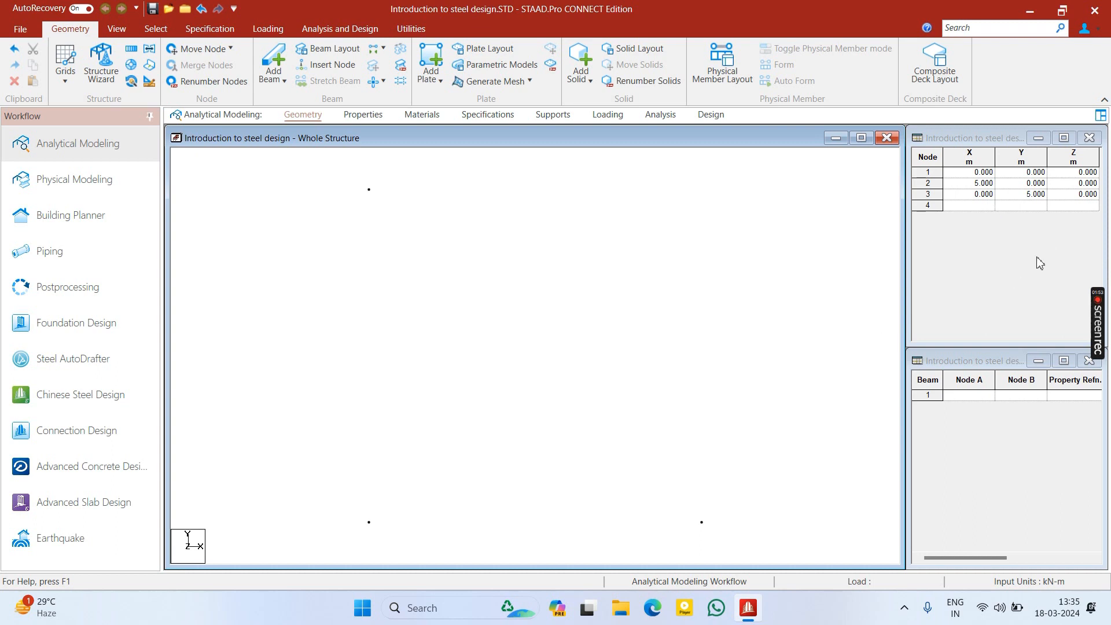
- Add node 4 at X 5, Y 5, Z 0 m as the upper far corner of the square
click(977, 207)
text(5)
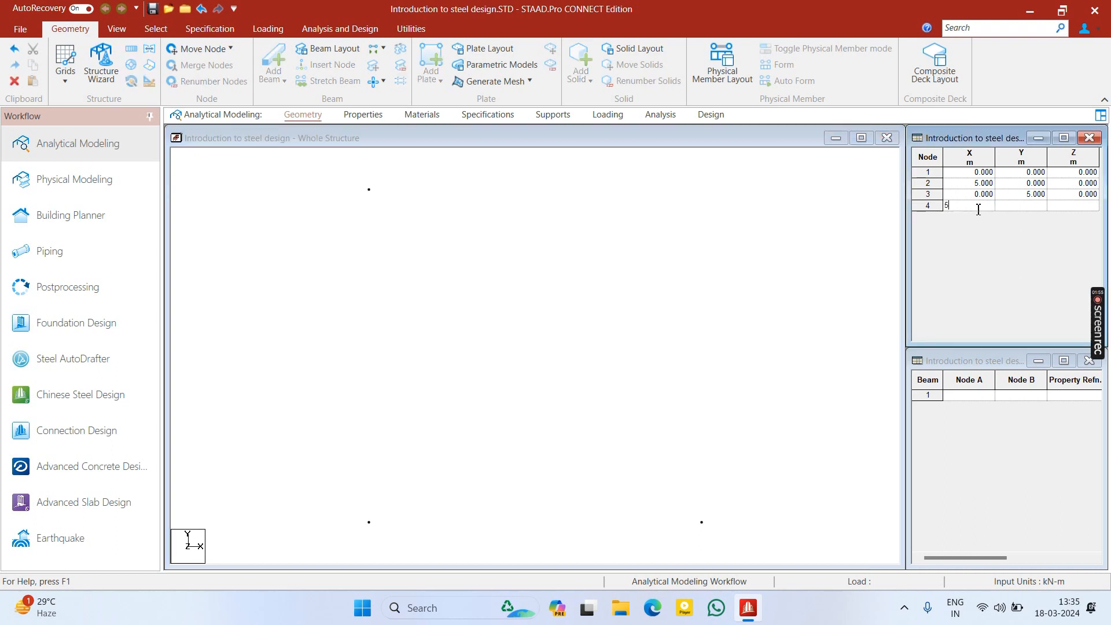
click(1022, 206)
text(5)
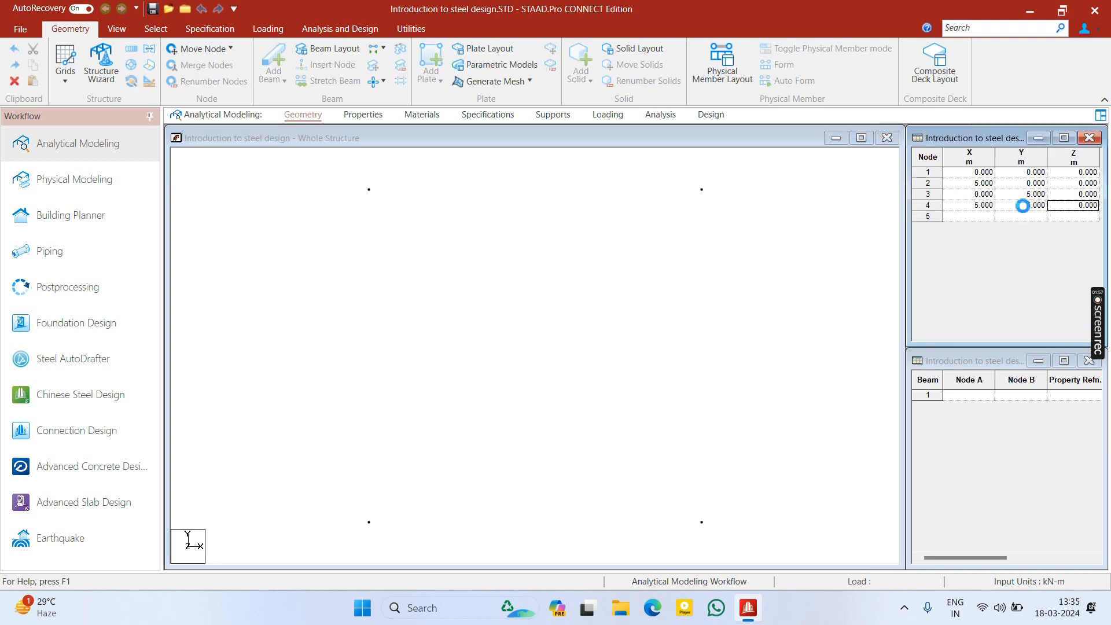
click(596, 337)
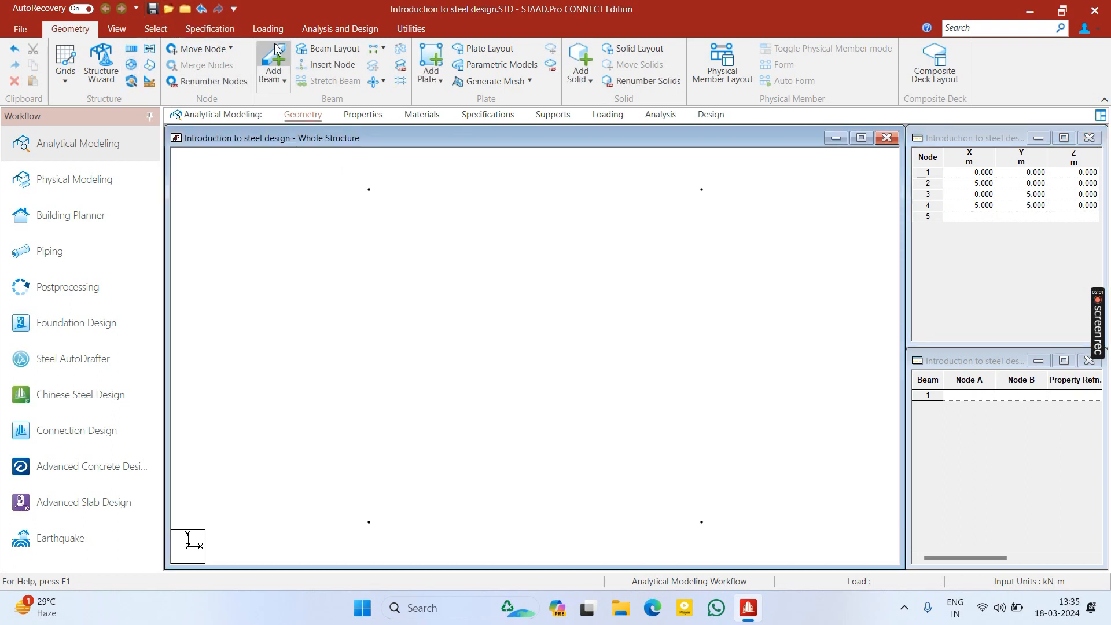
- Add beams between the nodes to form two columns, the top beam and two crossing diagonal braces
click(273, 60)
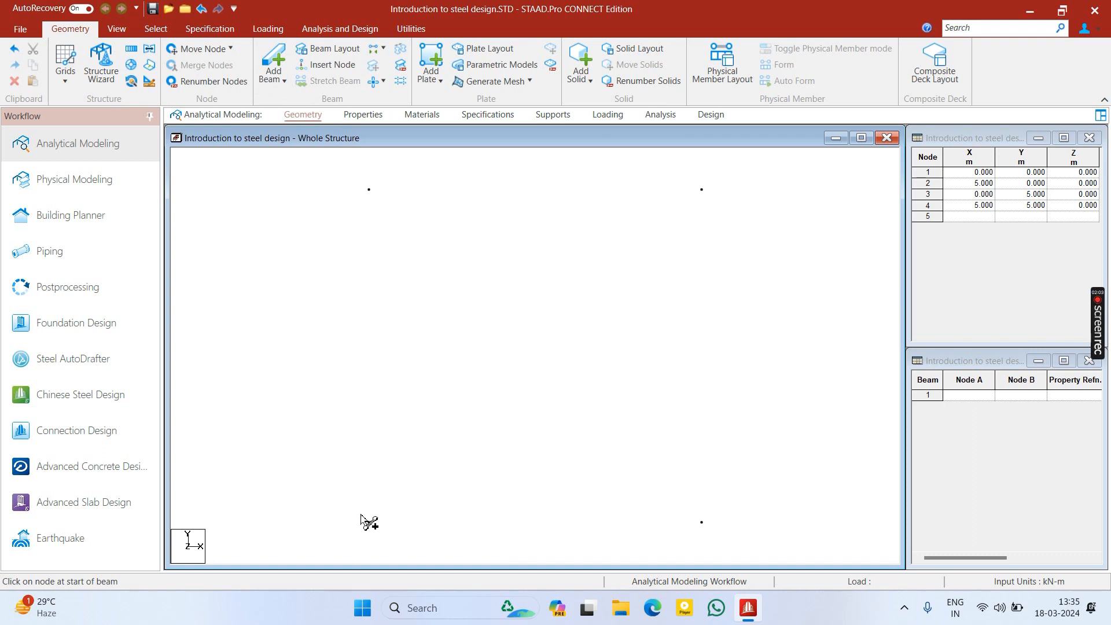
click(370, 190)
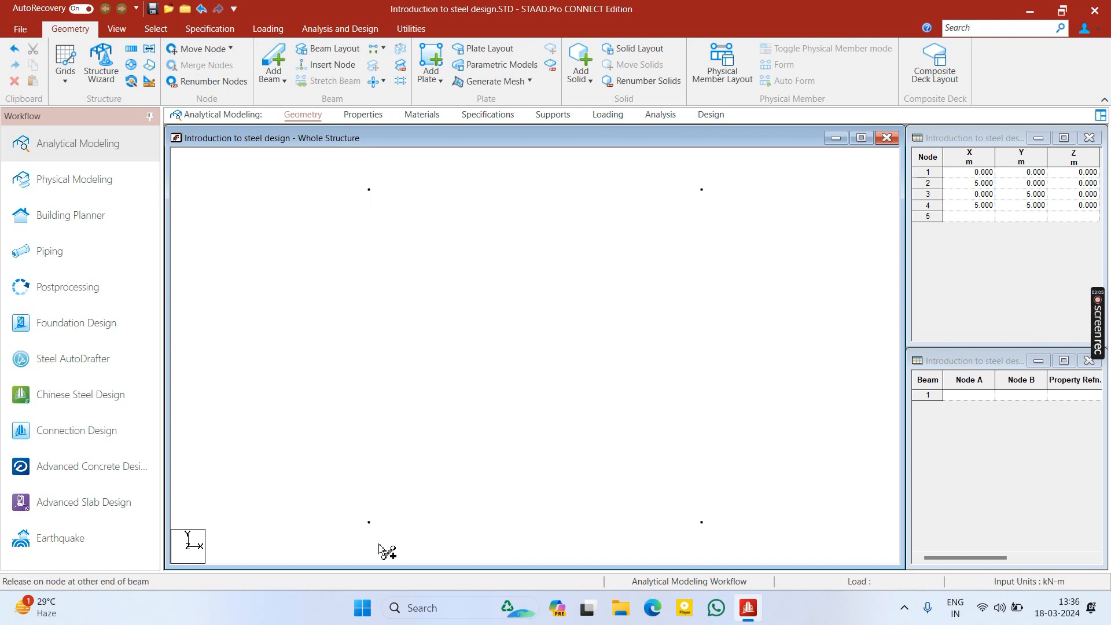
click(369, 523)
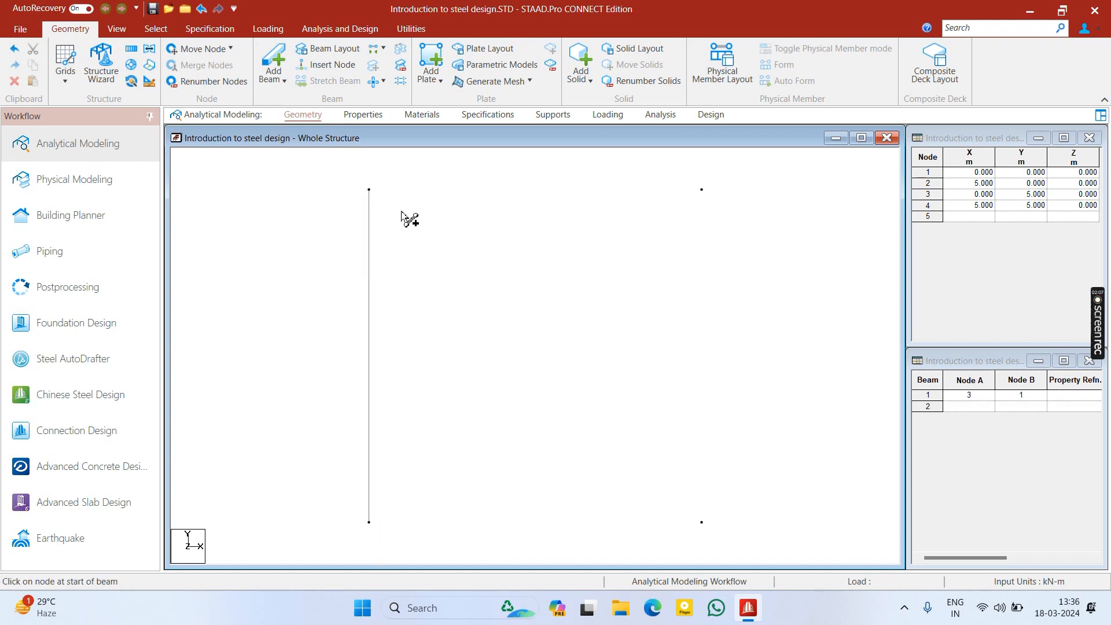
mouse_move(369, 189)
mouse_down()
mouse_move(772, 186)
mouse_move(702, 189)
mouse_move(715, 516)
mouse_move(702, 523)
mouse_up()
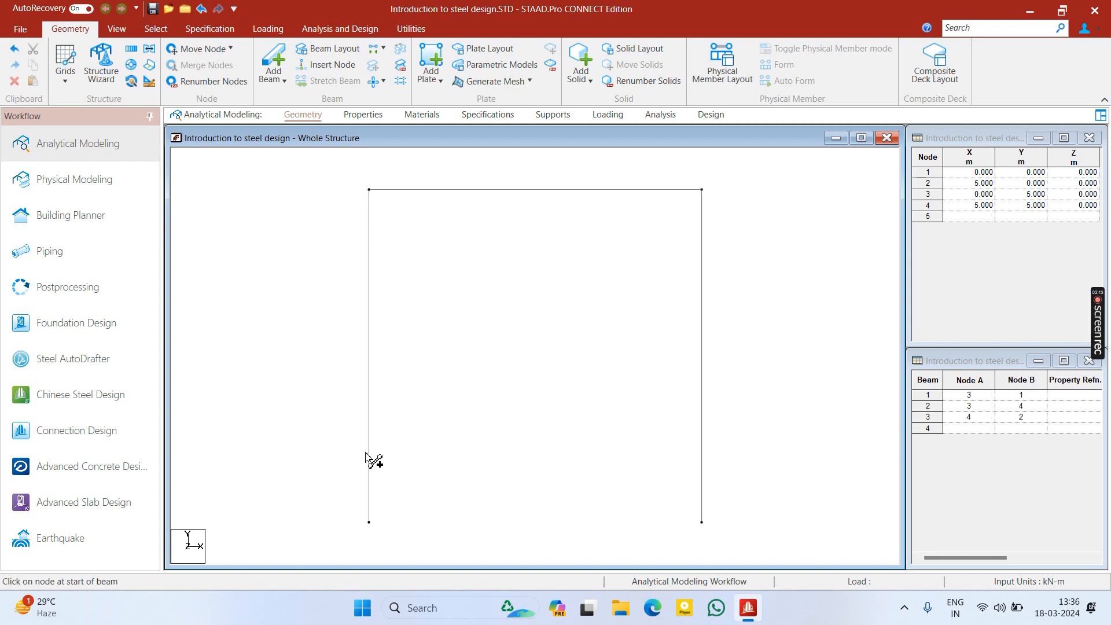
mouse_move(369, 523)
mouse_down()
mouse_move(548, 394)
mouse_move(712, 182)
mouse_move(700, 206)
mouse_move(702, 190)
mouse_up()
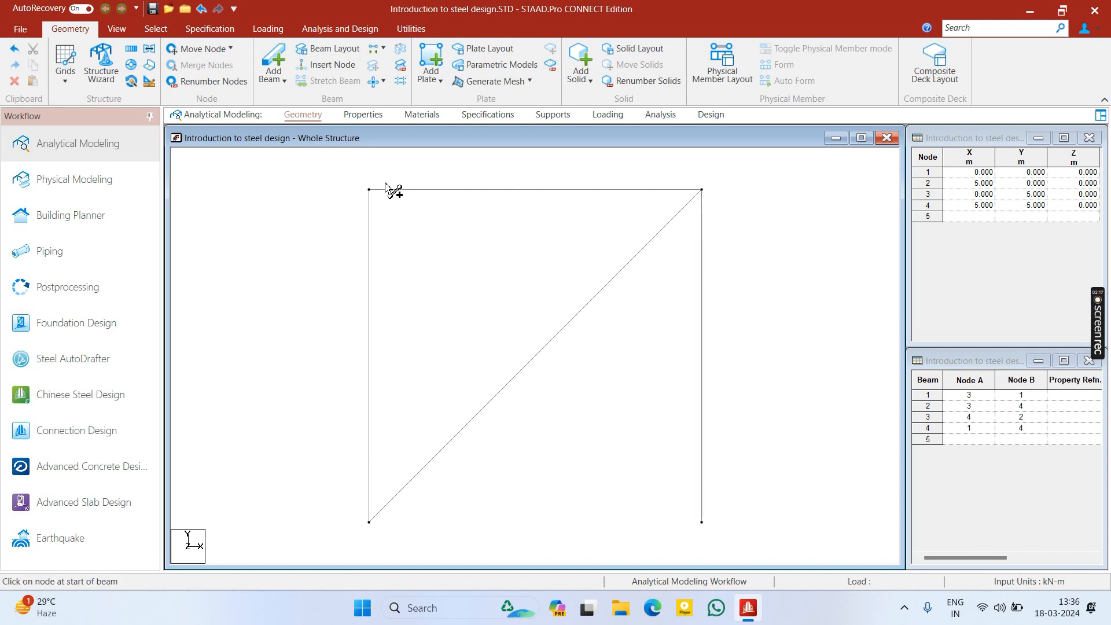
mouse_move(369, 190)
mouse_down()
mouse_move(698, 459)
mouse_move(713, 508)
mouse_move(701, 523)
mouse_up()
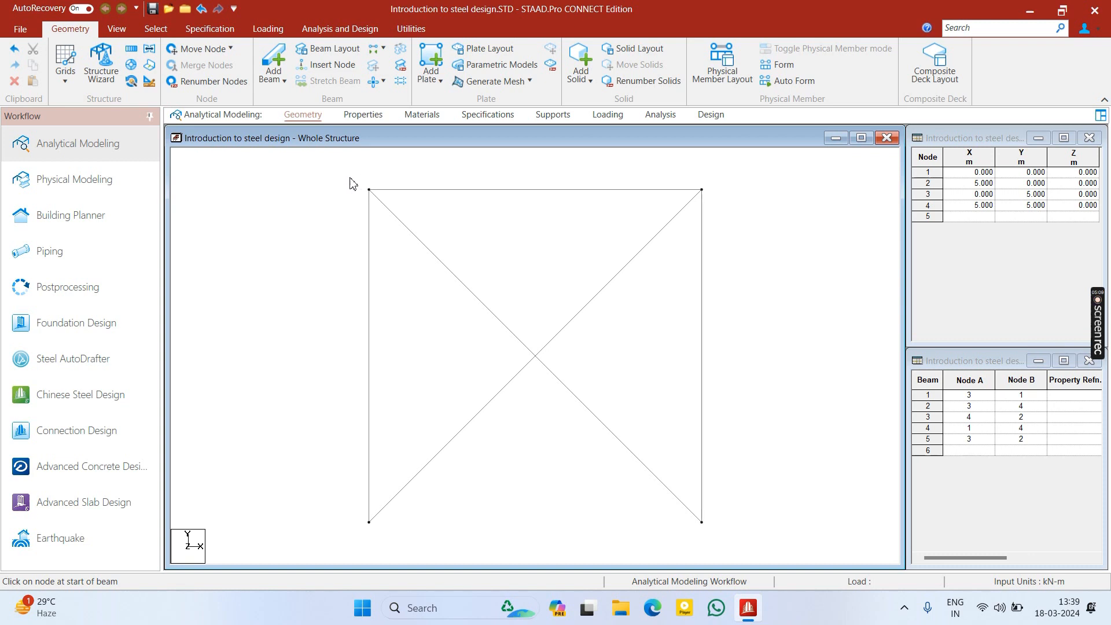
drag(350, 178, 720, 542)
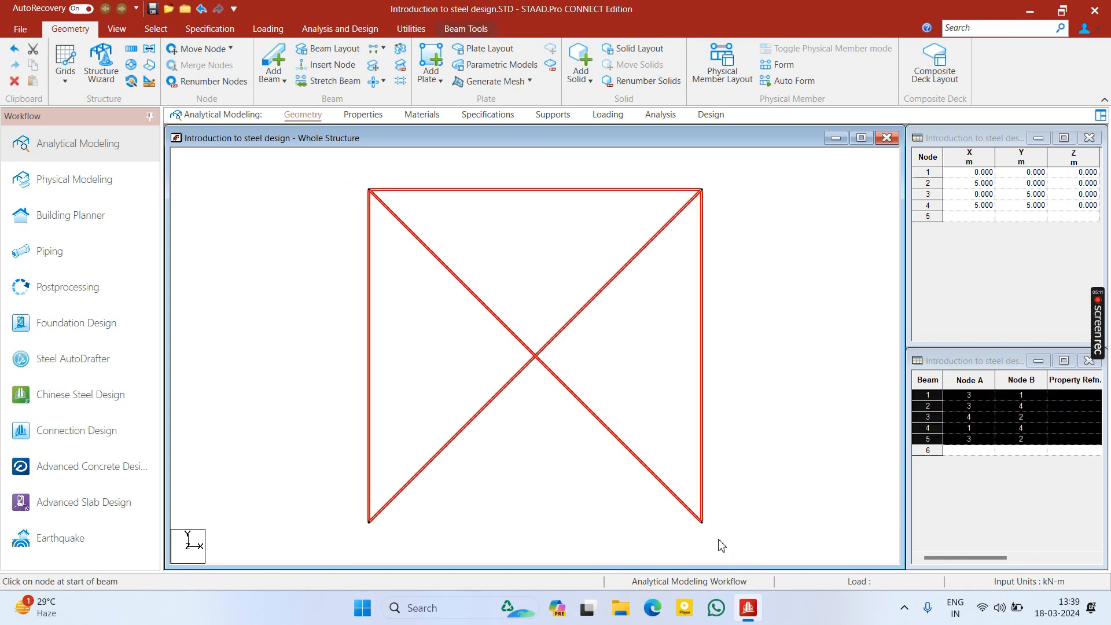
click(488, 351)
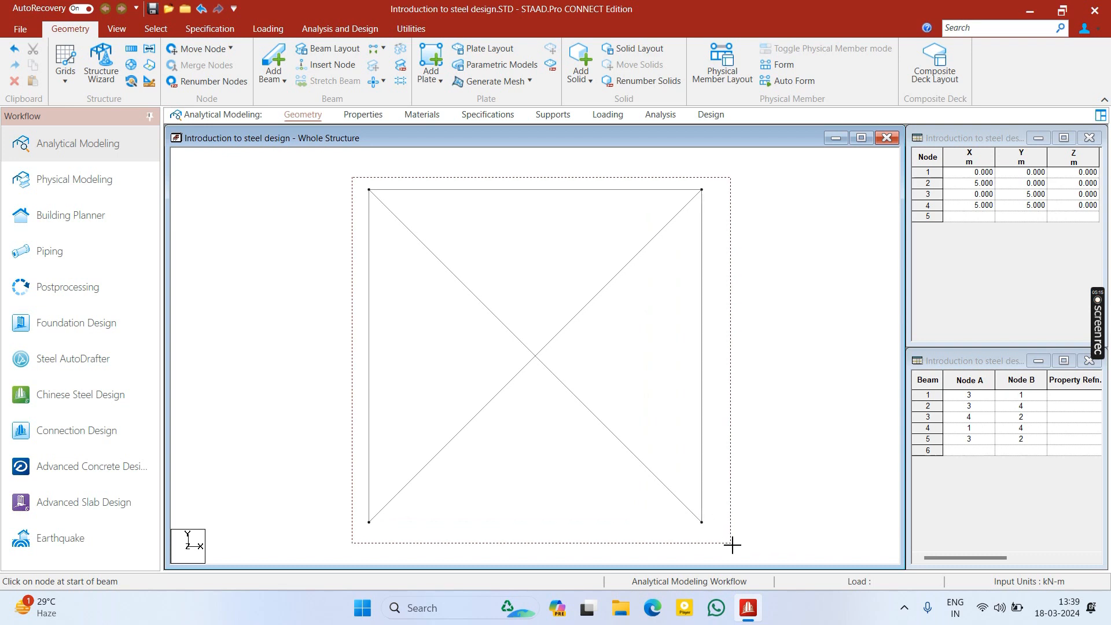
drag(363, 181, 709, 531)
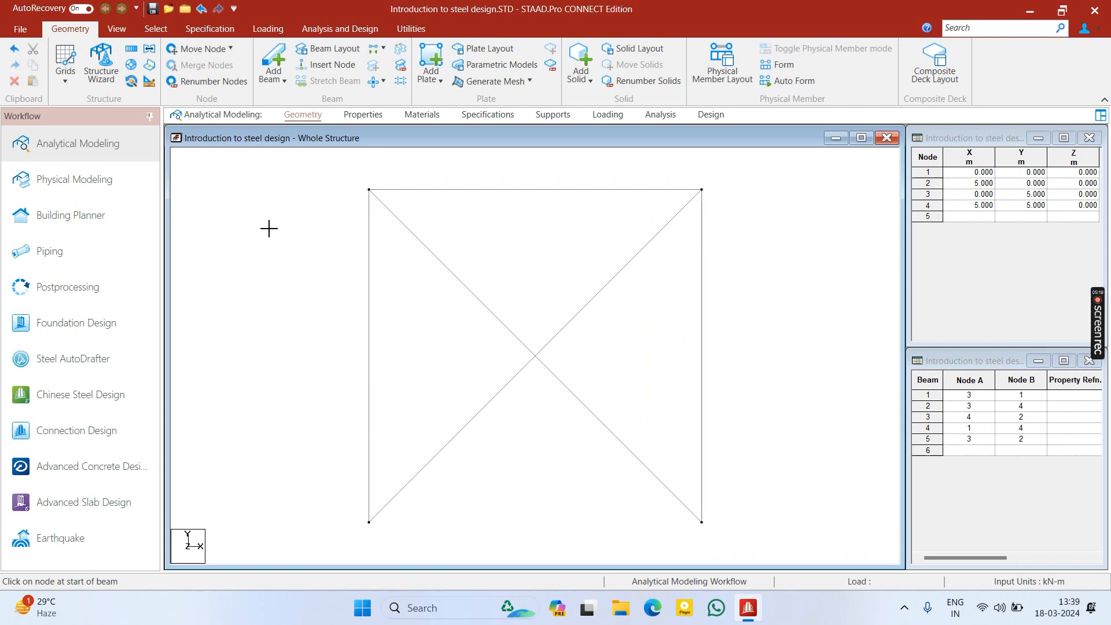
drag(350, 177, 731, 542)
click(732, 542)
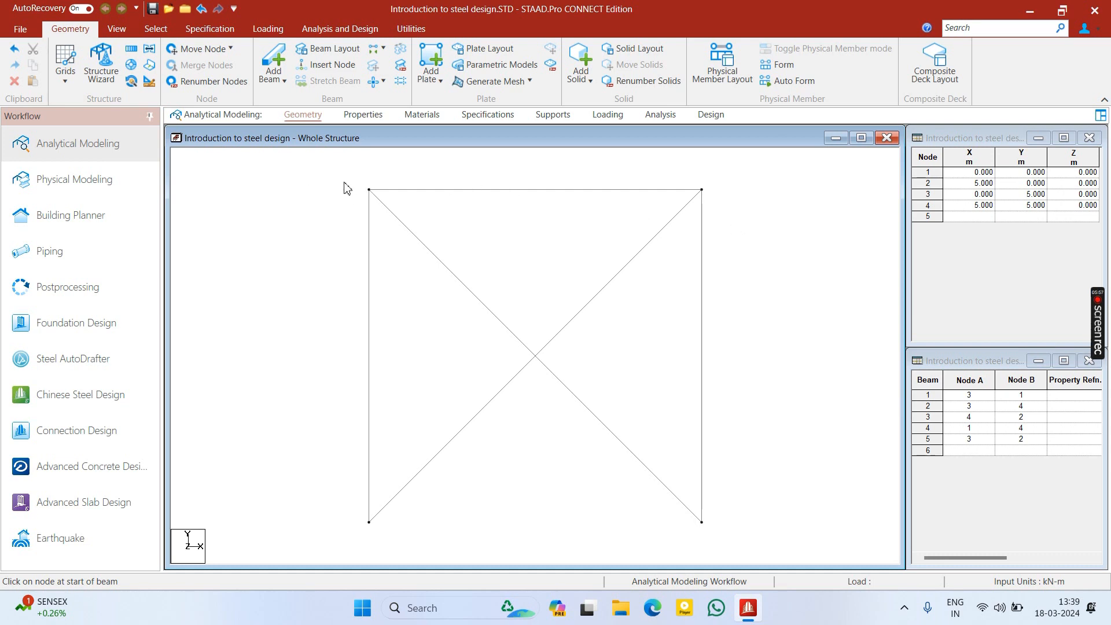
drag(359, 177, 303, 227)
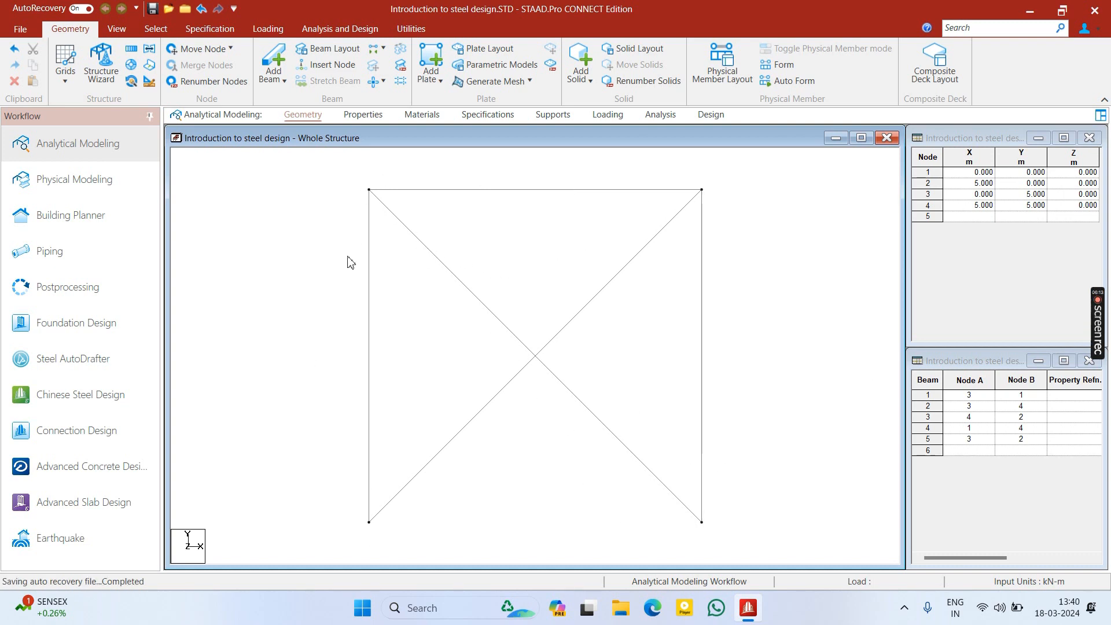
- Add a bottom beam between the two base nodes, from node 1 to node 2
click(273, 58)
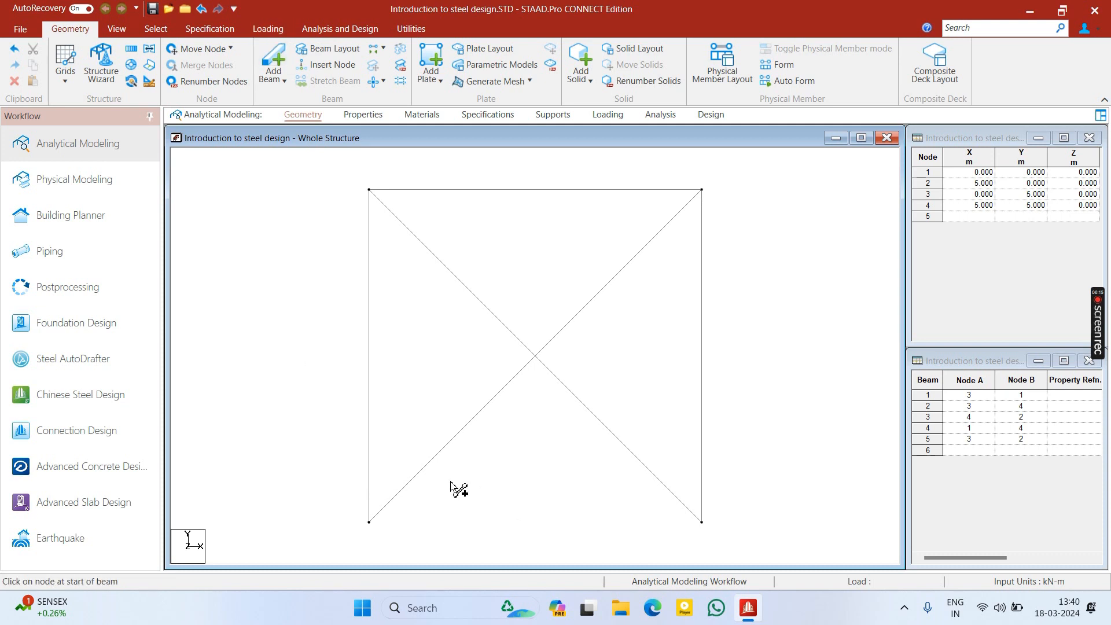
drag(369, 522, 702, 523)
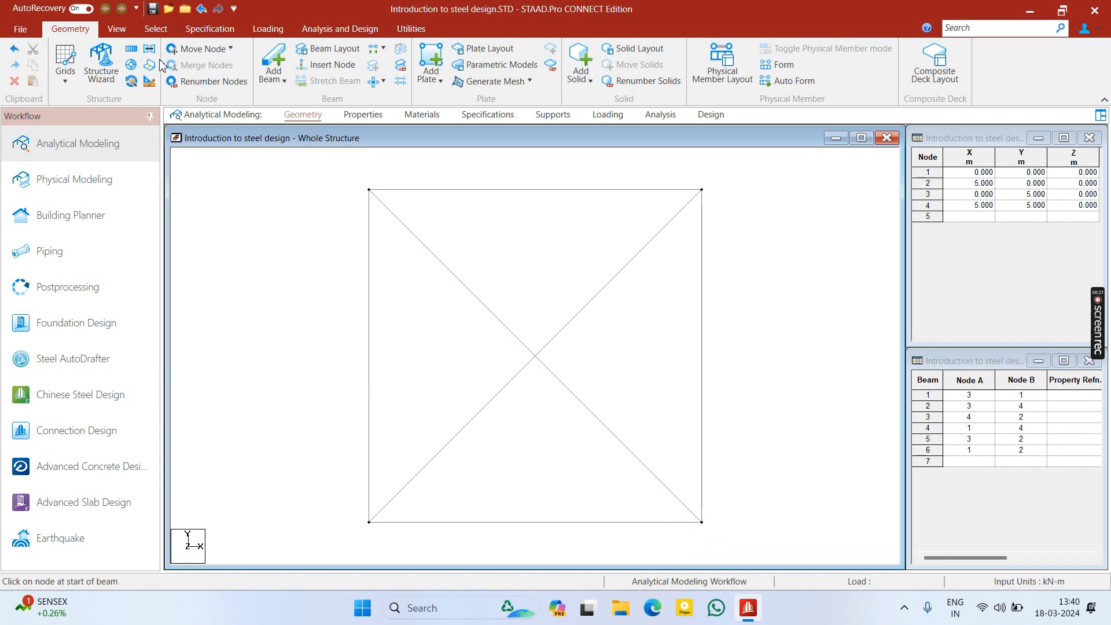
- Open the section profile tables for beam properties and display the Indian S Shape steel sections
click(363, 115)
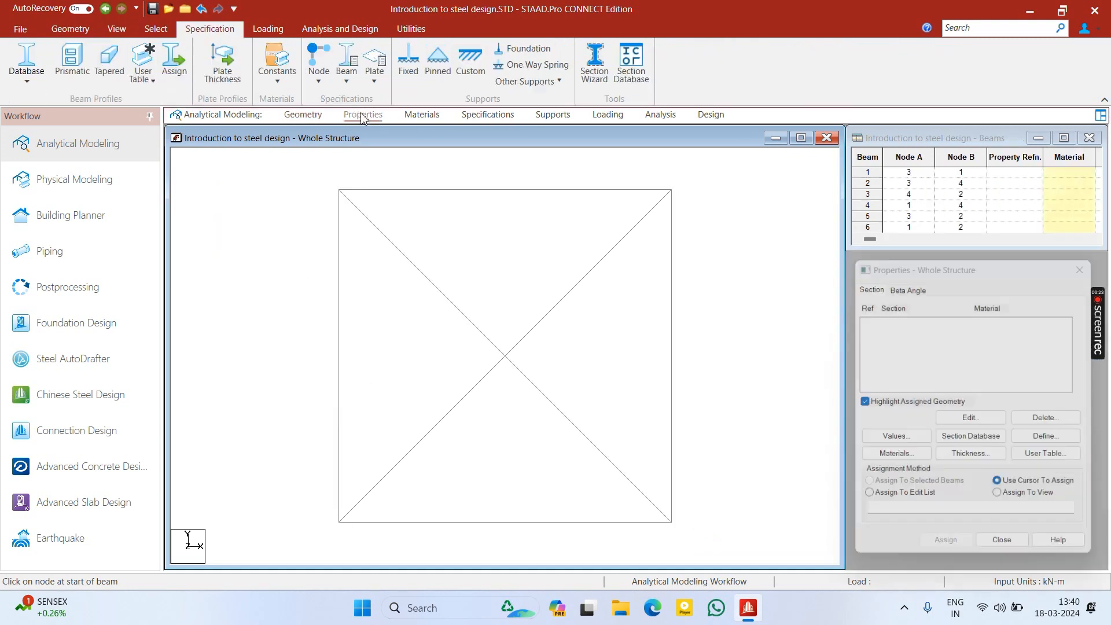
click(983, 443)
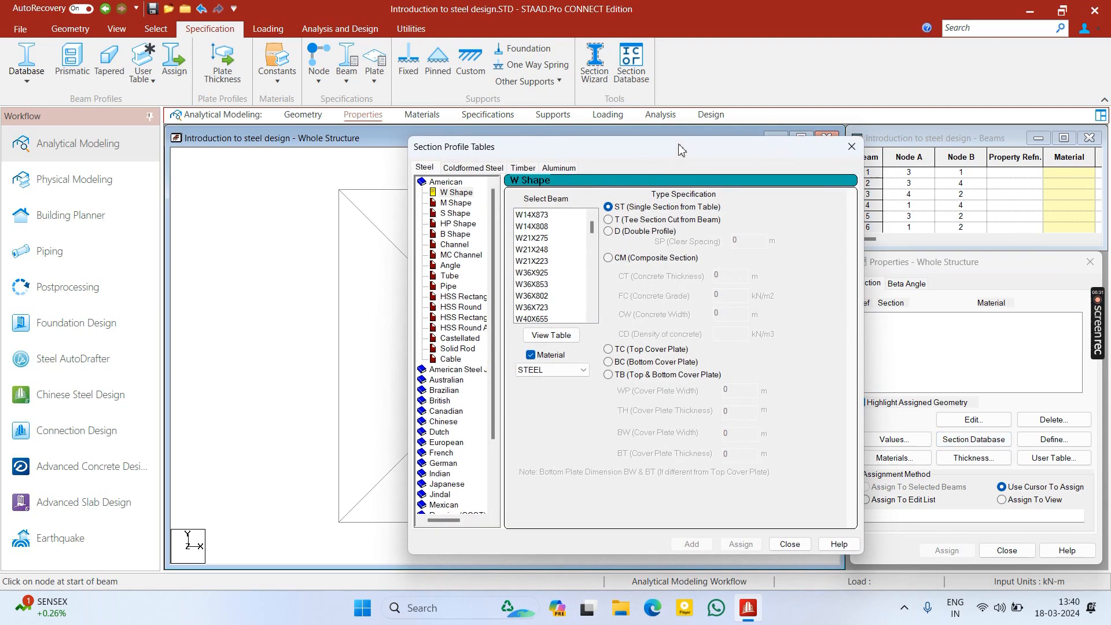
drag(687, 154, 867, 33)
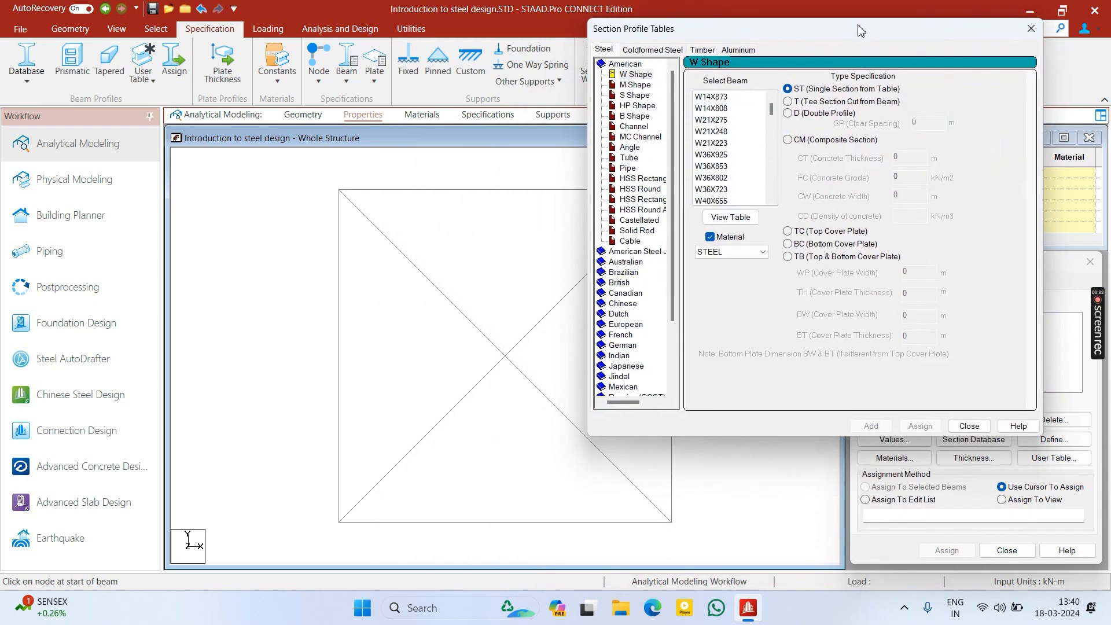
double_click(602, 62)
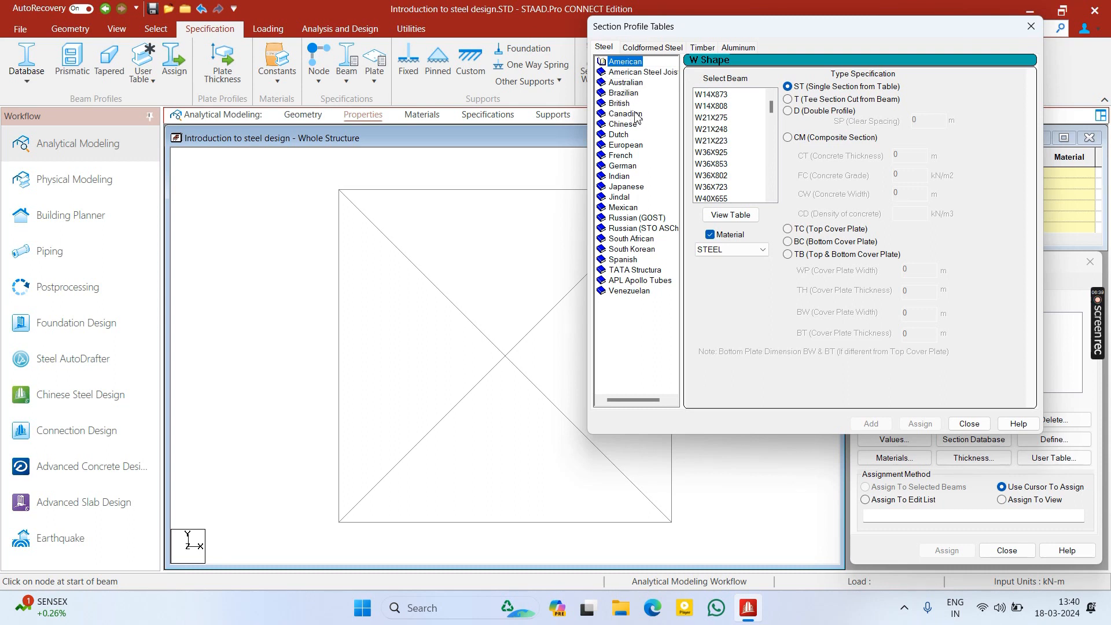
double_click(617, 176)
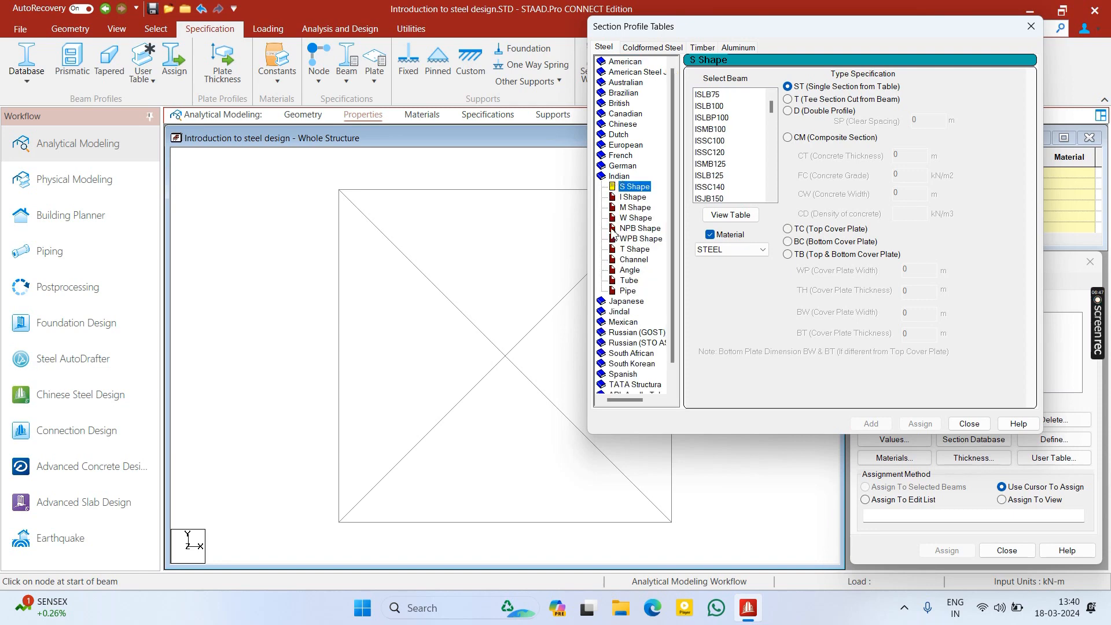
- Look through the Indian cold-formed steel profiles, including the angle, channel, zee and hat types
click(642, 48)
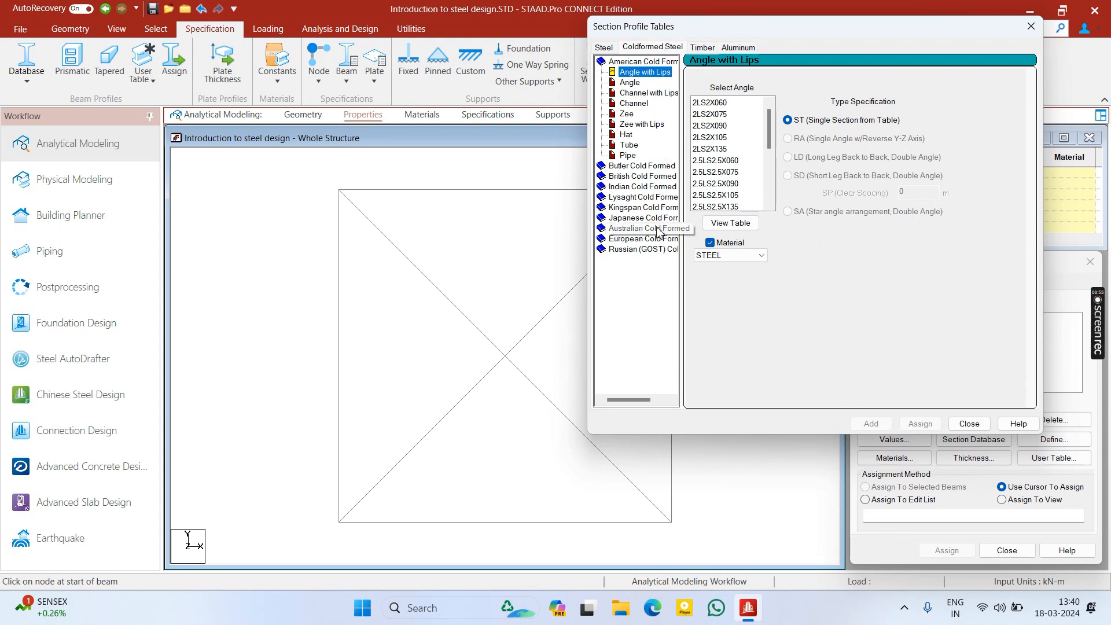
click(631, 187)
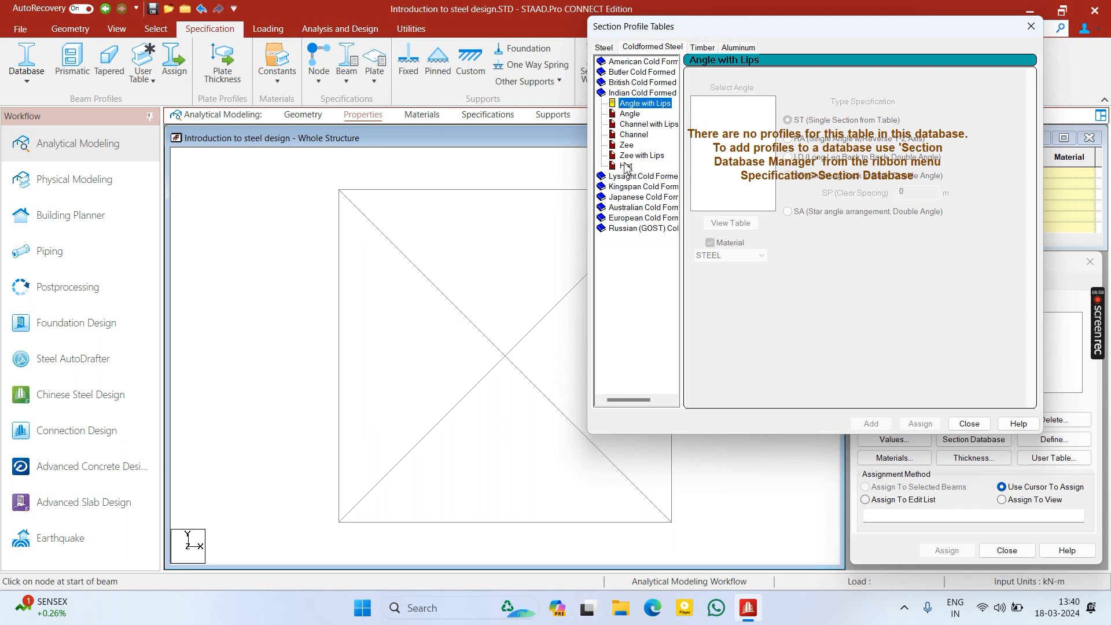
click(628, 124)
click(630, 134)
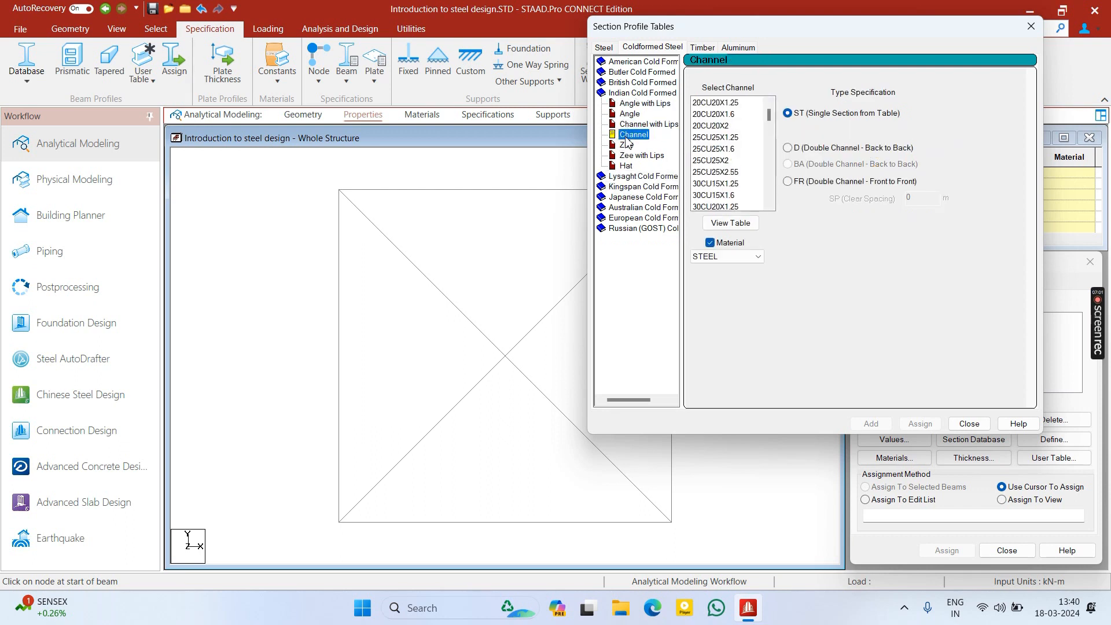
click(626, 155)
click(627, 167)
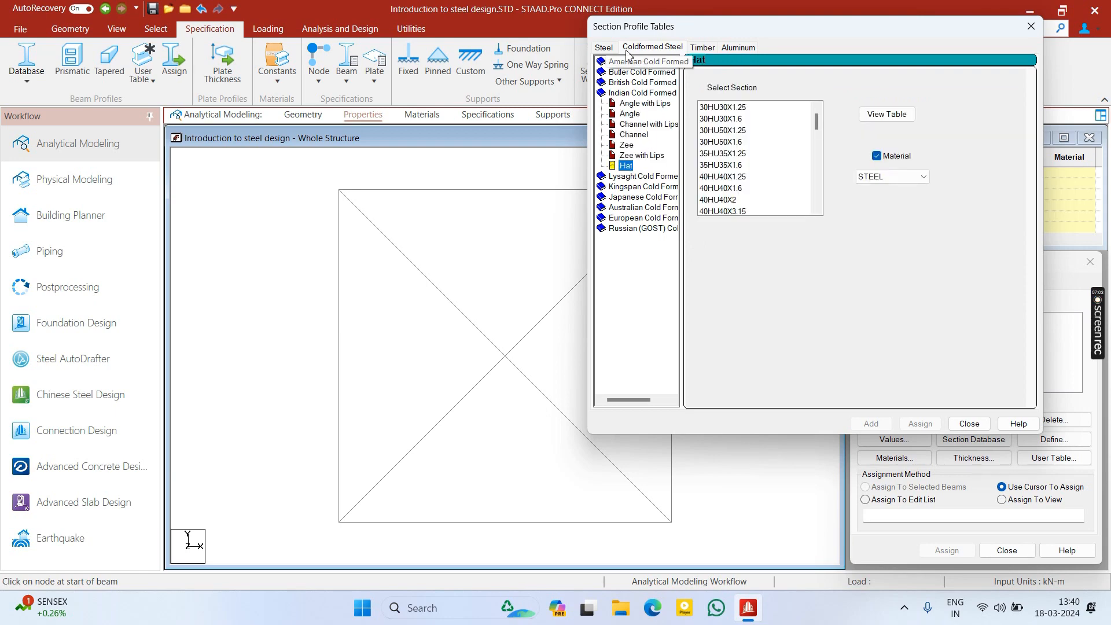
- Return to the hot-rolled steel tables and redisplay the Indian S Shape sections
click(604, 47)
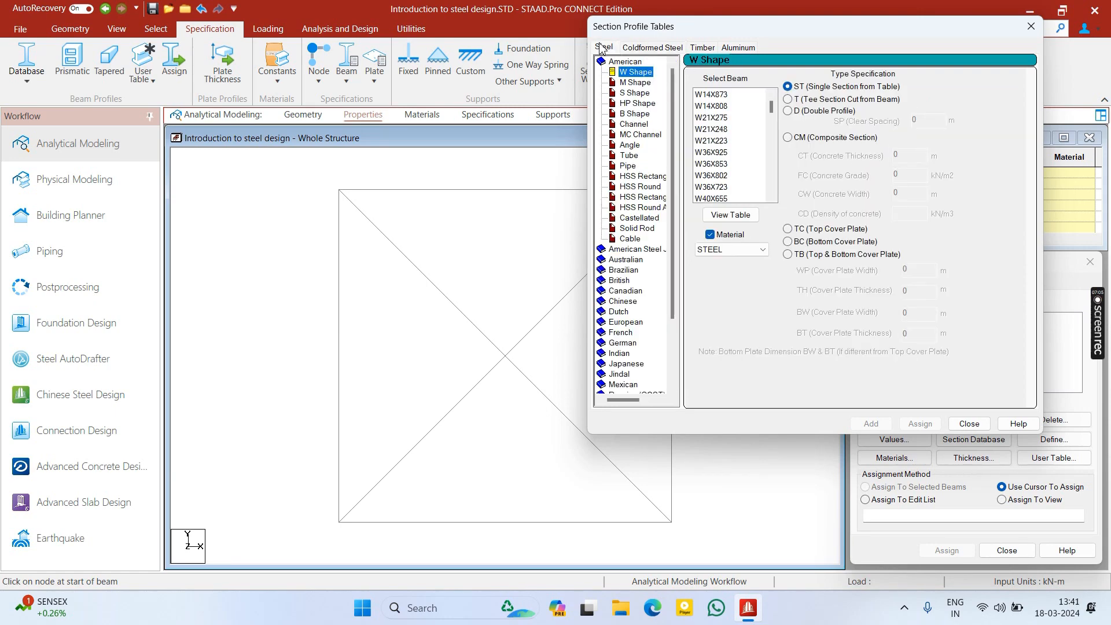
click(624, 62)
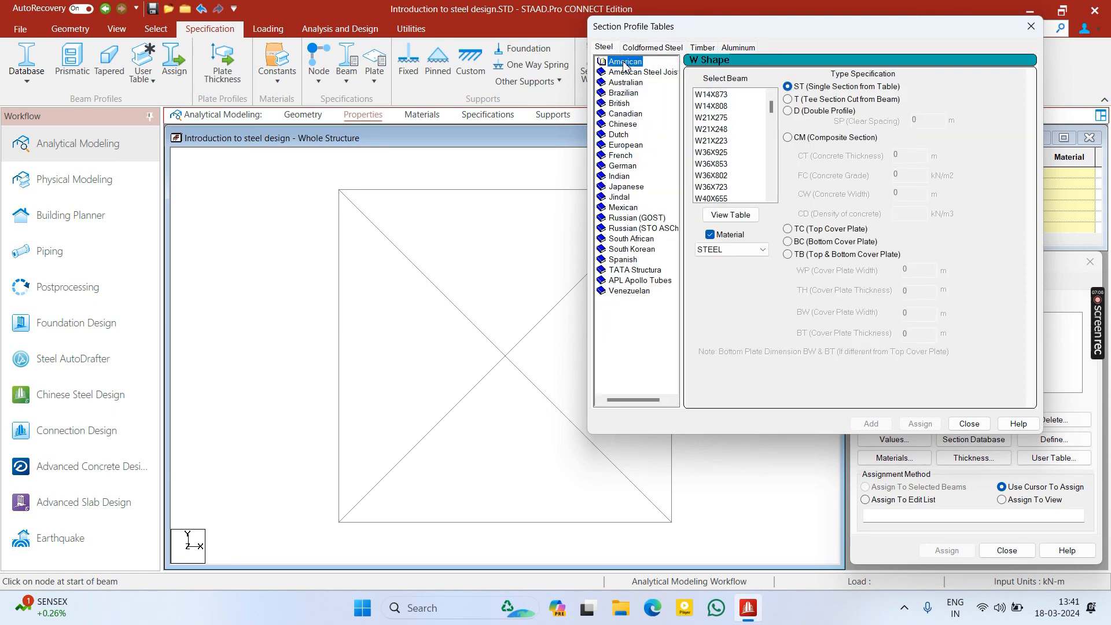
click(615, 177)
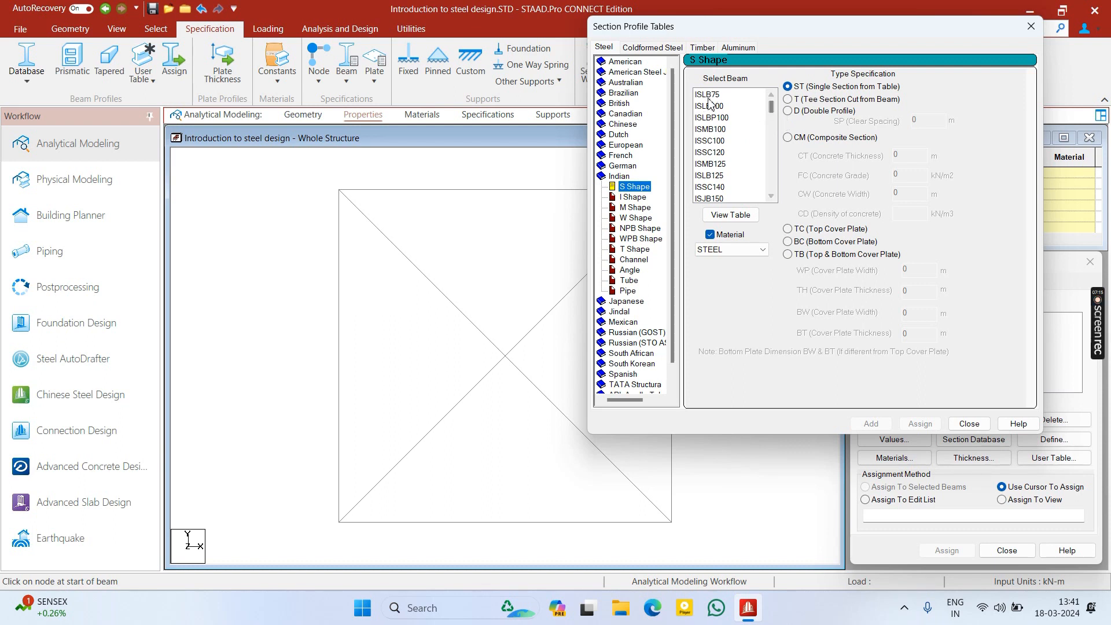
- Examine the range of Indian S Shape beam profiles, from the smallest to the largest designation
drag(772, 114, 772, 167)
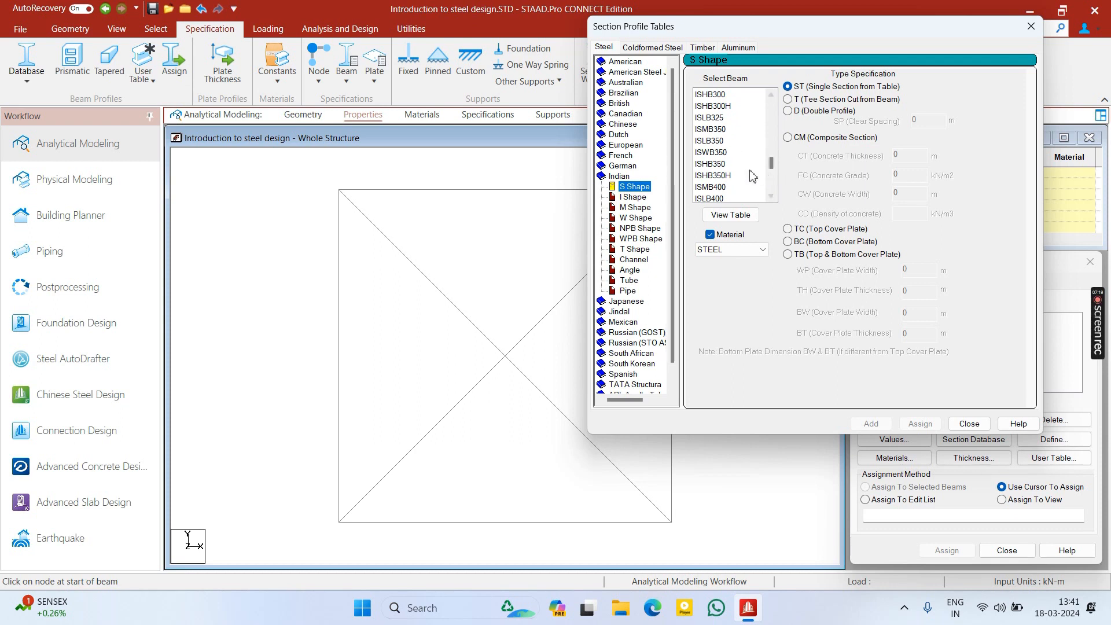
drag(773, 164, 774, 189)
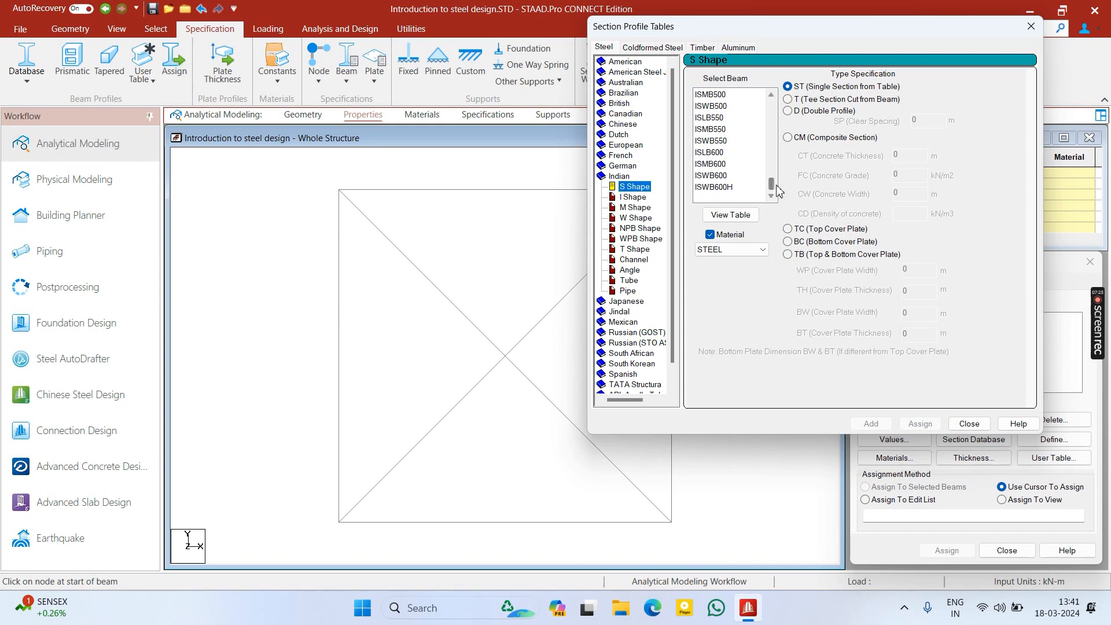
scroll(774, 190, up, 2)
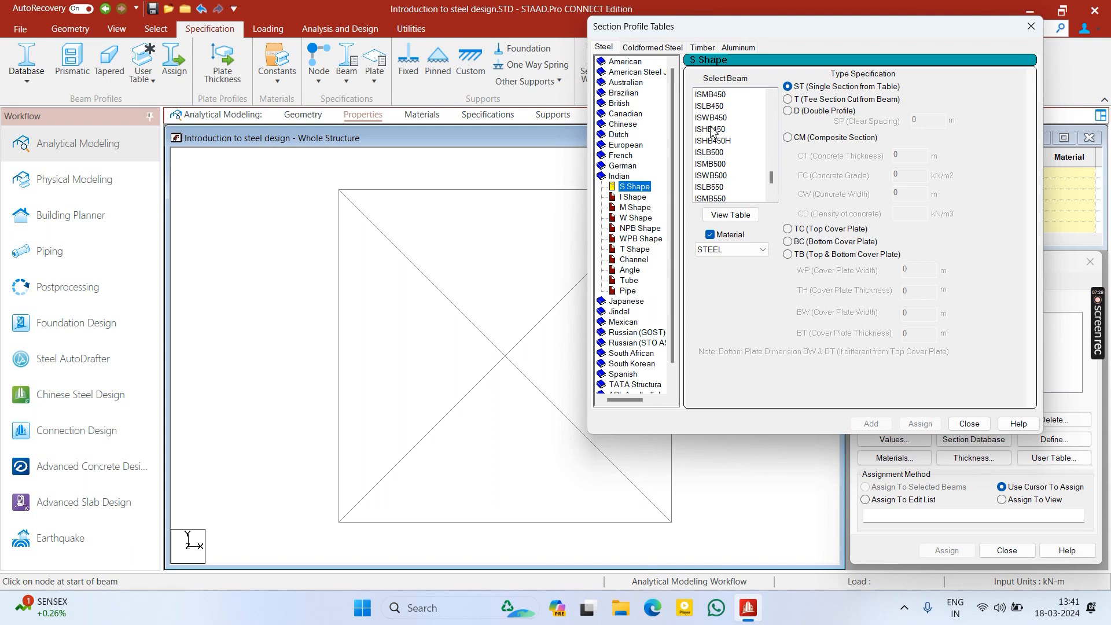
drag(776, 181, 774, 101)
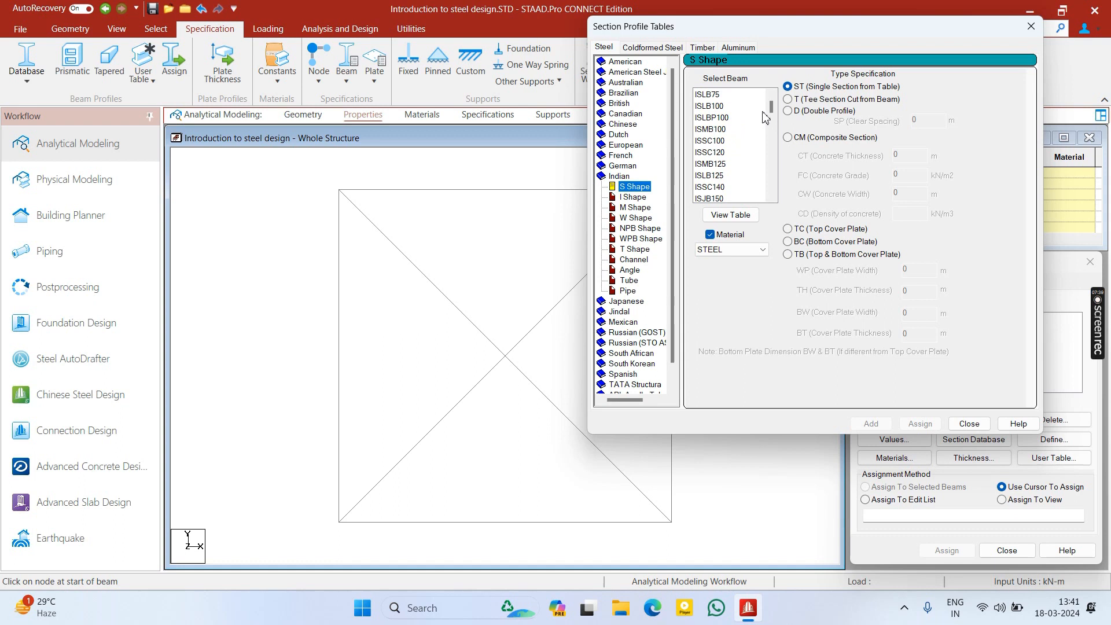
scroll(772, 115, down, 1)
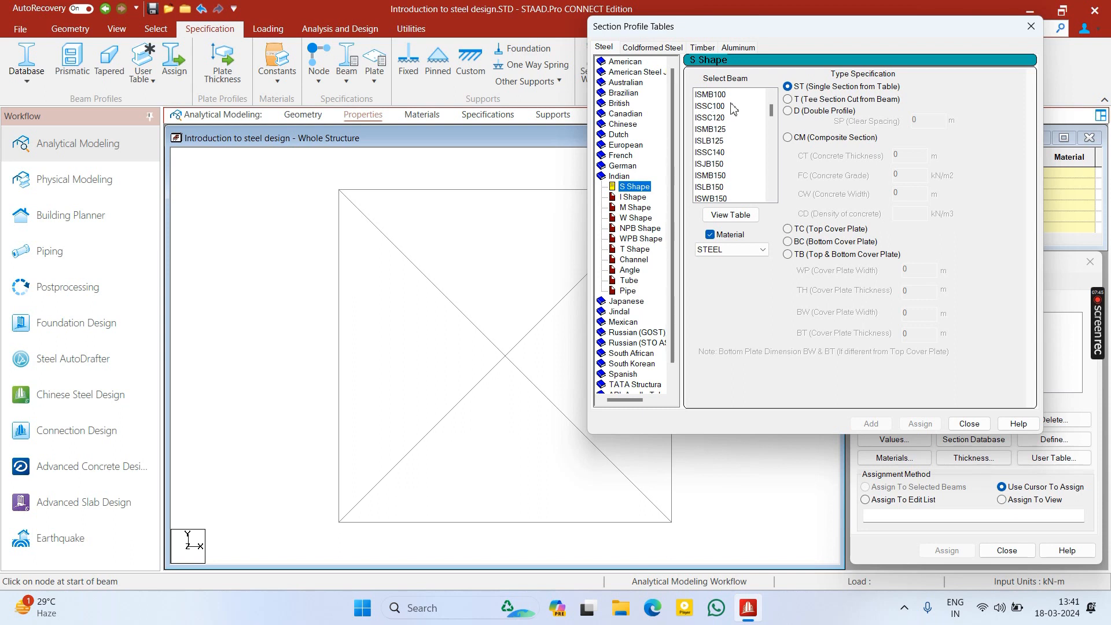
scroll(776, 115, down, 3)
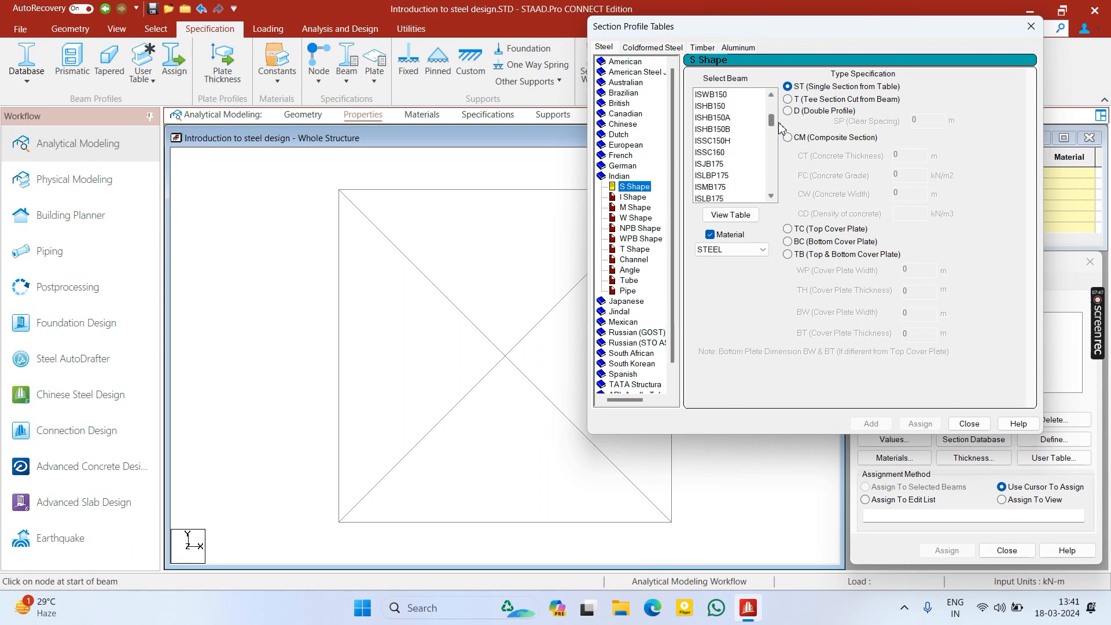
click(724, 128)
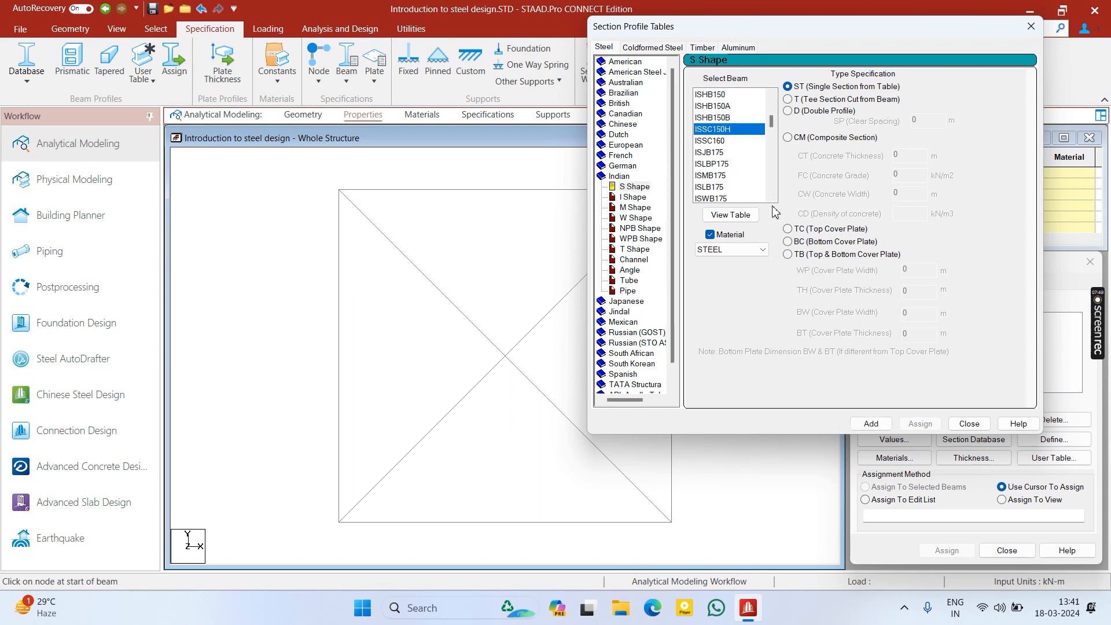
drag(772, 126, 764, 94)
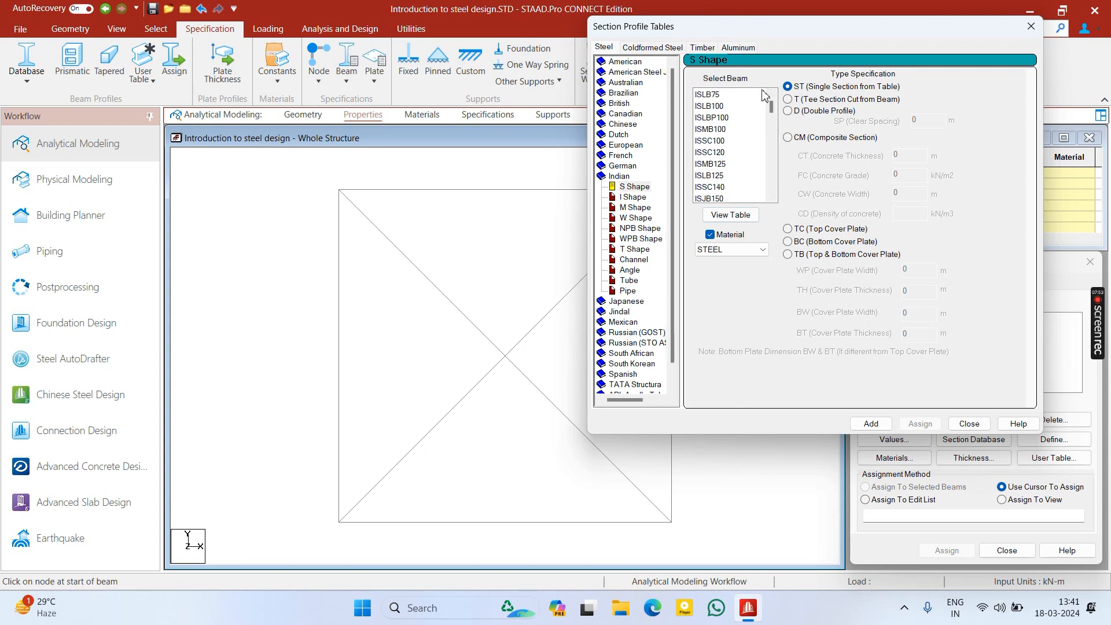
- Select the ISLB75 beam and review the S Shape table of section dimensions and its selection options
click(713, 97)
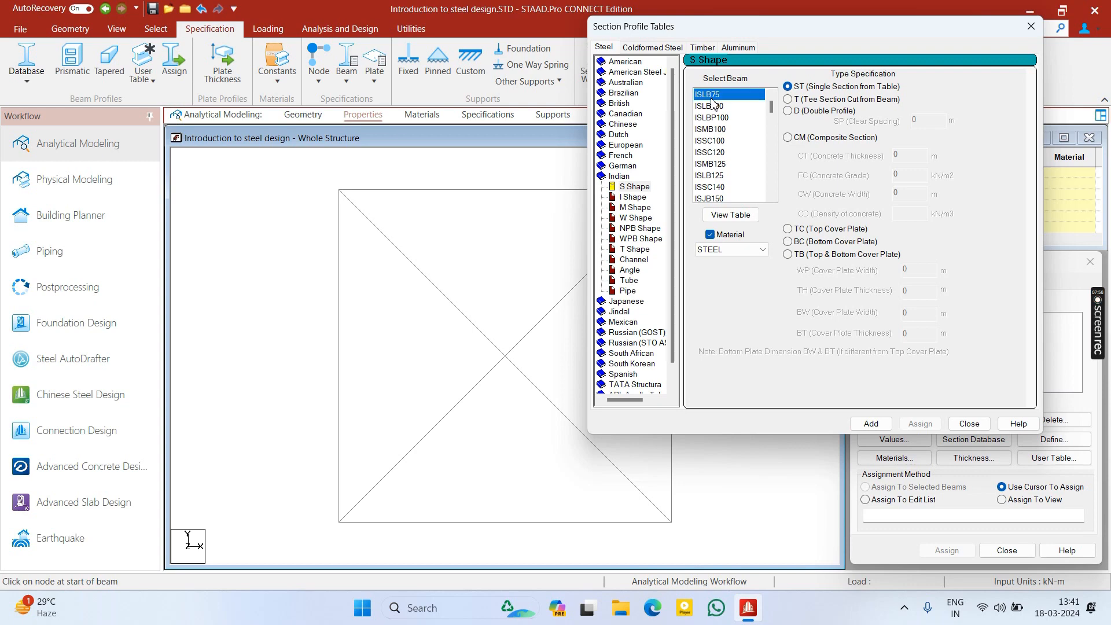
click(734, 216)
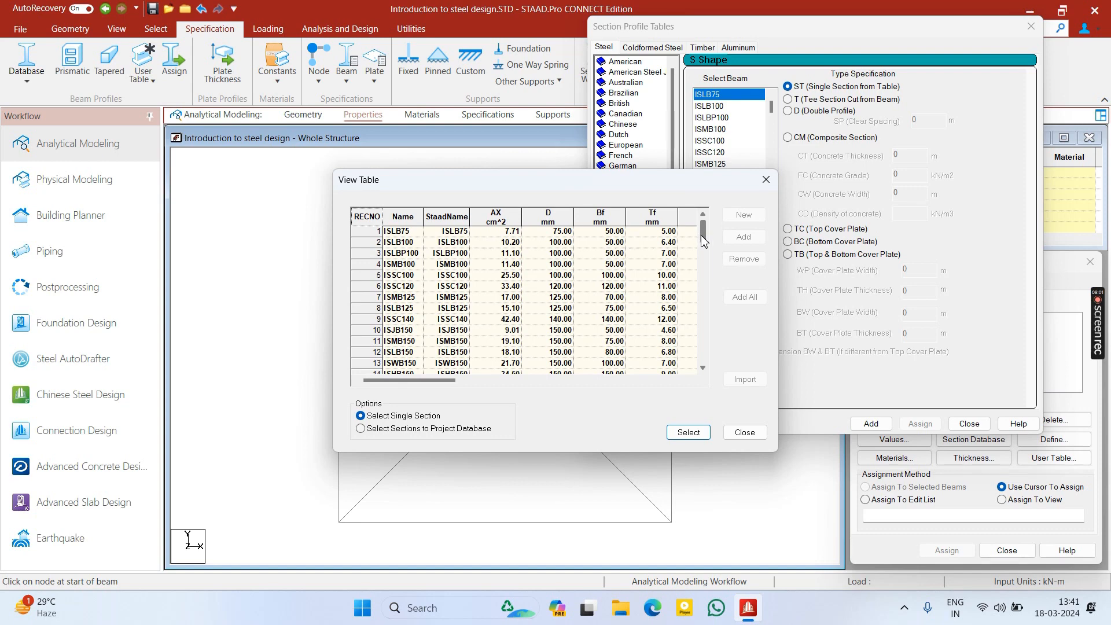
mouse_move(703, 241)
mouse_down()
mouse_move(693, 362)
mouse_move(682, 237)
mouse_up()
drag(429, 384, 423, 360)
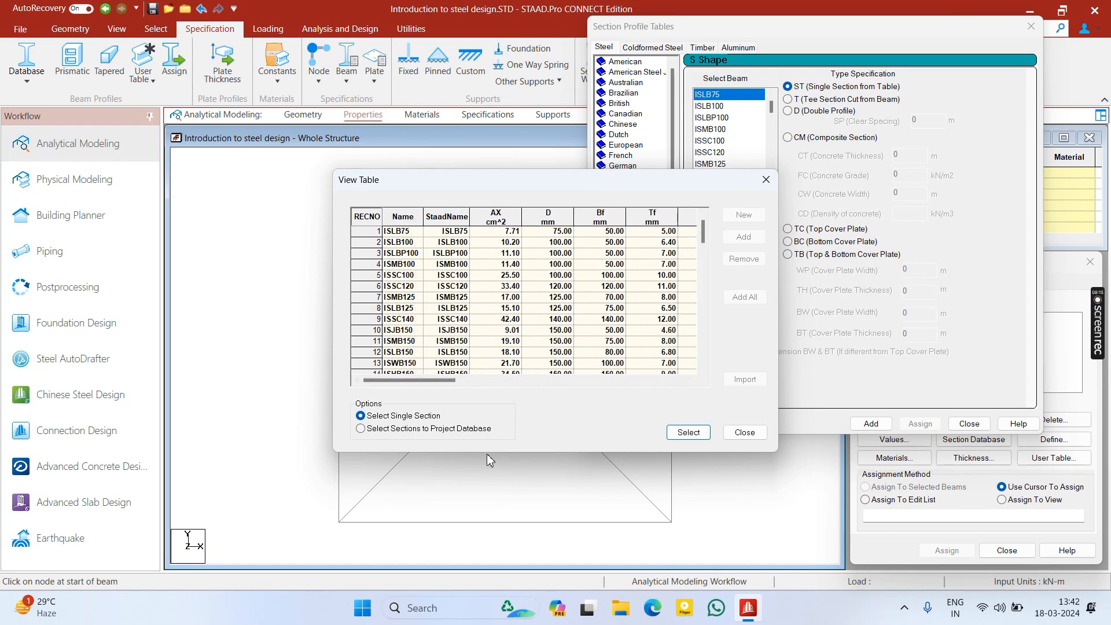
click(372, 434)
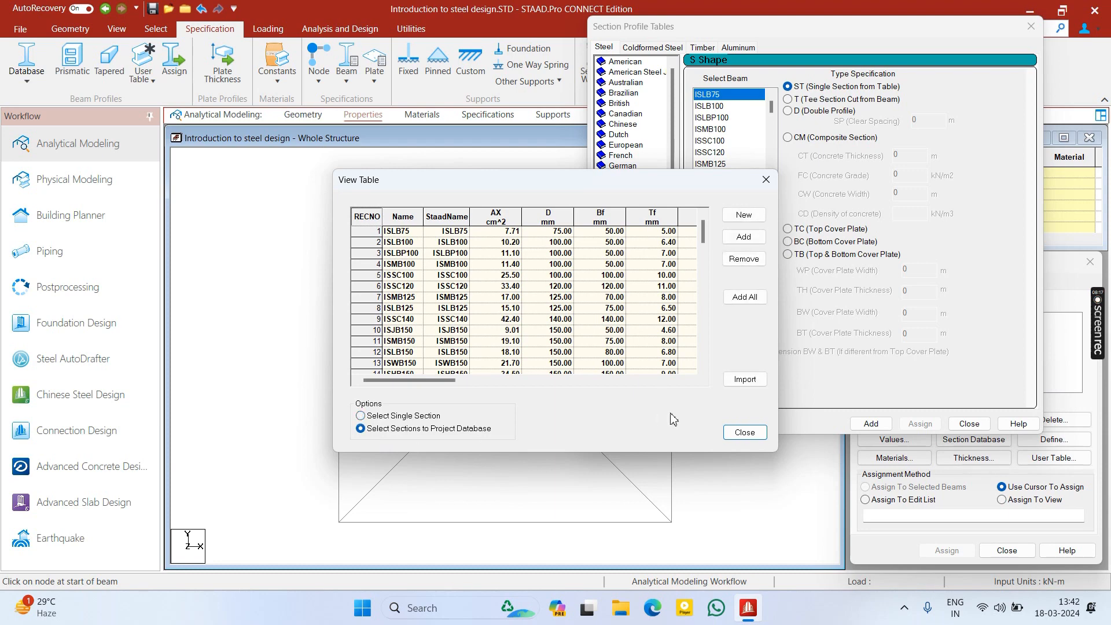
click(746, 433)
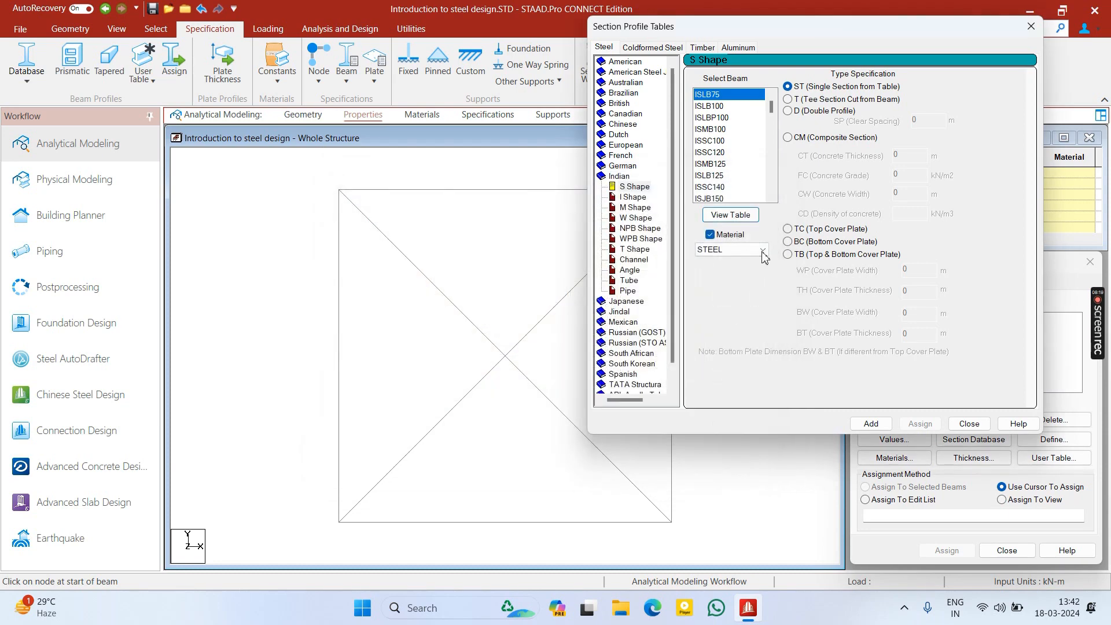
- Add ISLB75 as a single section and ISMB100 as a tee section cut from beam, both in STEEL_355_NMM2 material
click(744, 249)
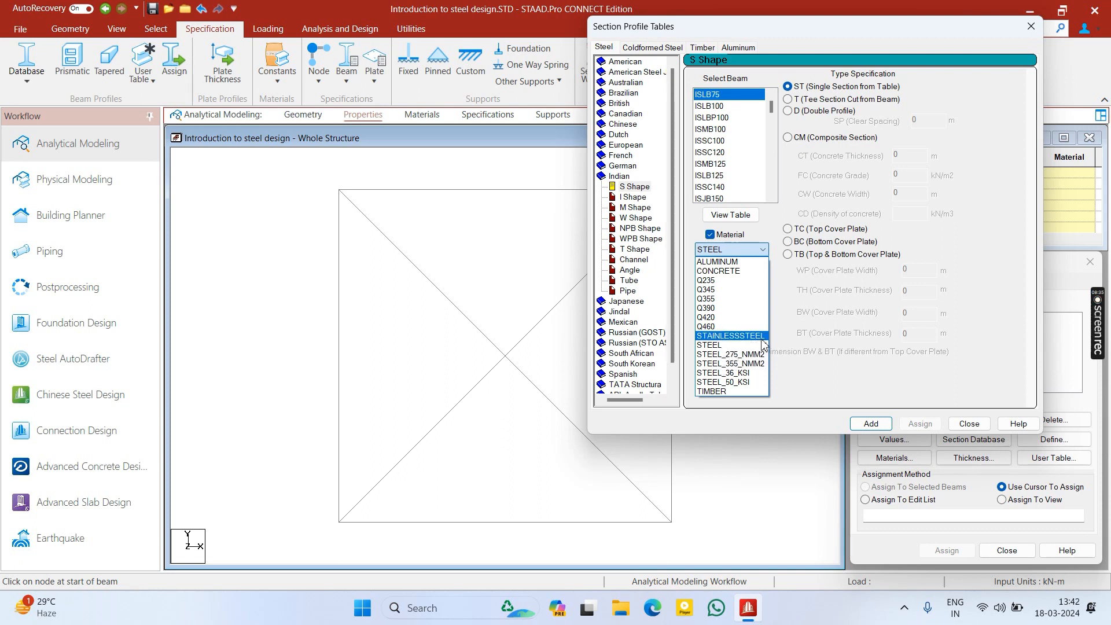
click(721, 366)
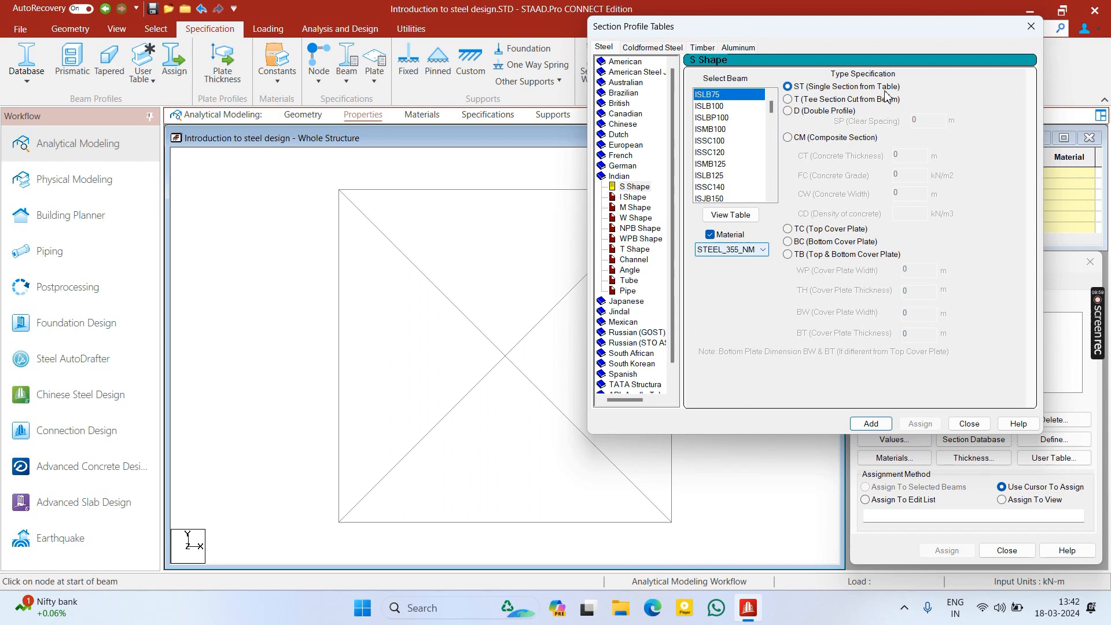
click(879, 430)
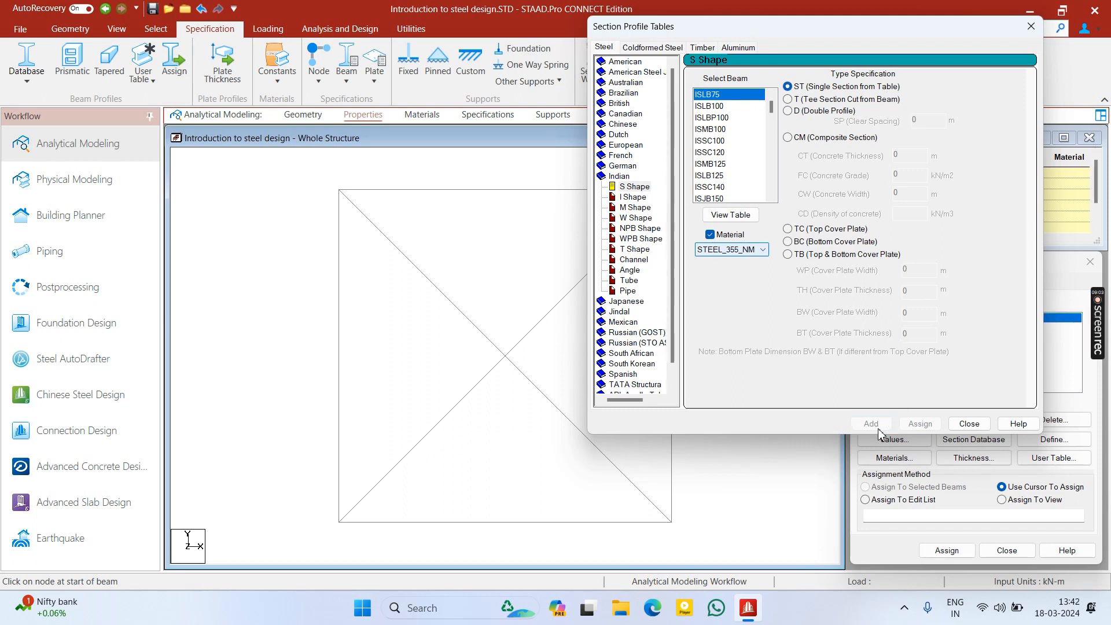
click(709, 129)
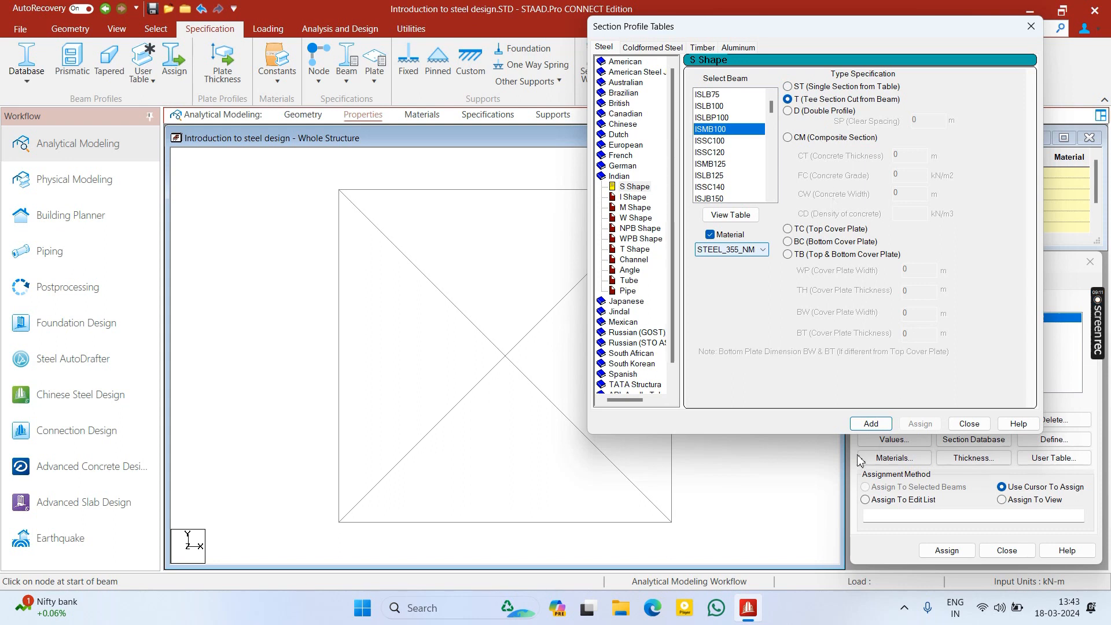
click(871, 424)
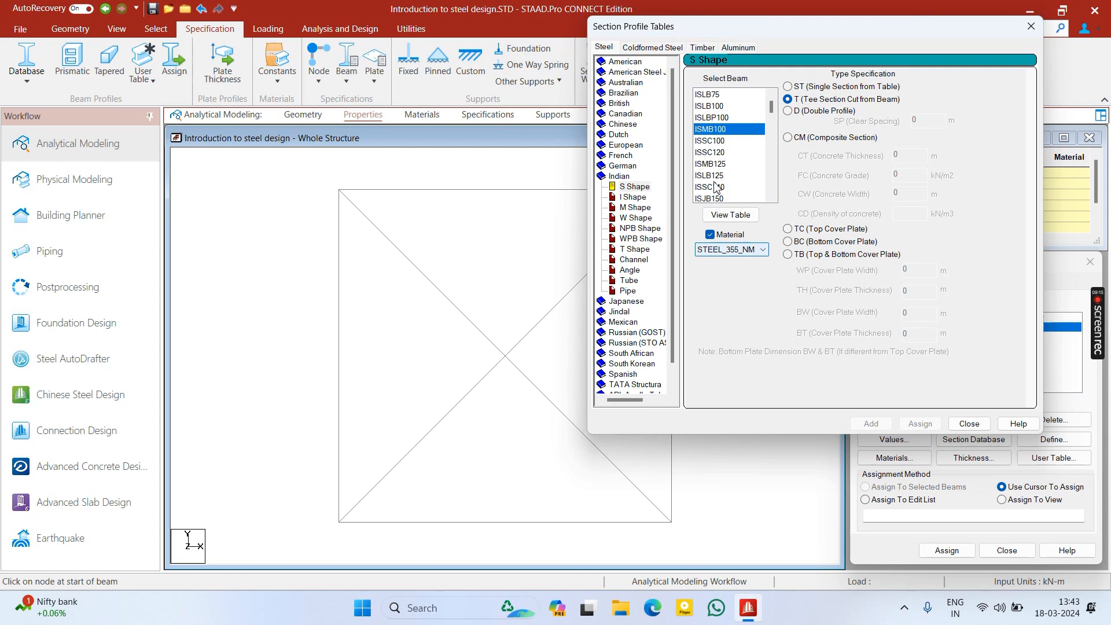
- Add ISMB125 as a double profile with a clear spacing of 0.3 m
click(720, 165)
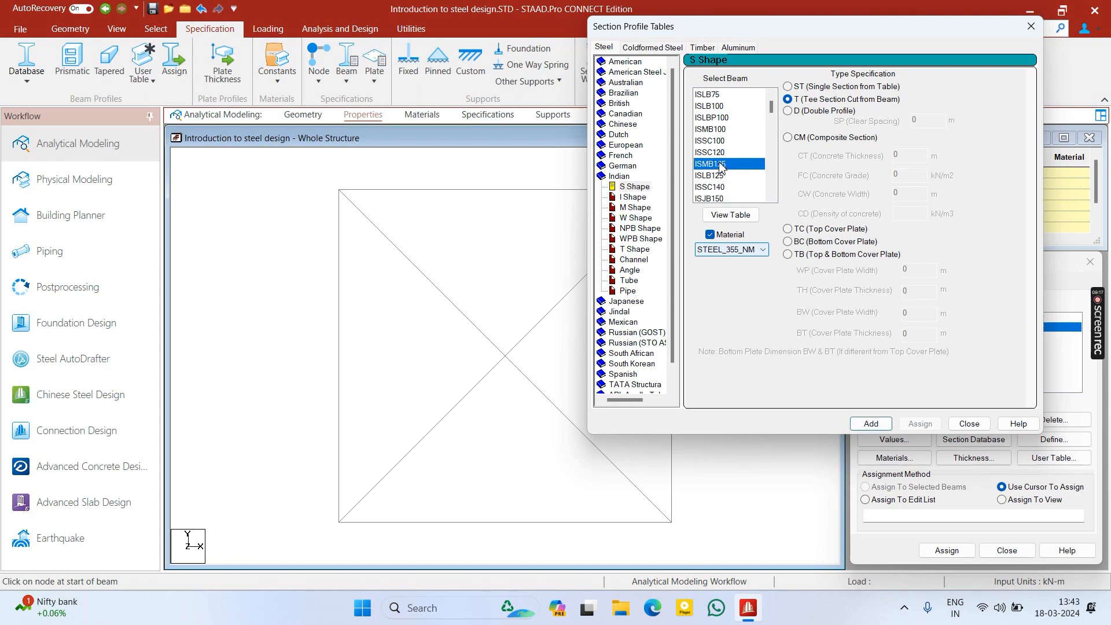
click(809, 112)
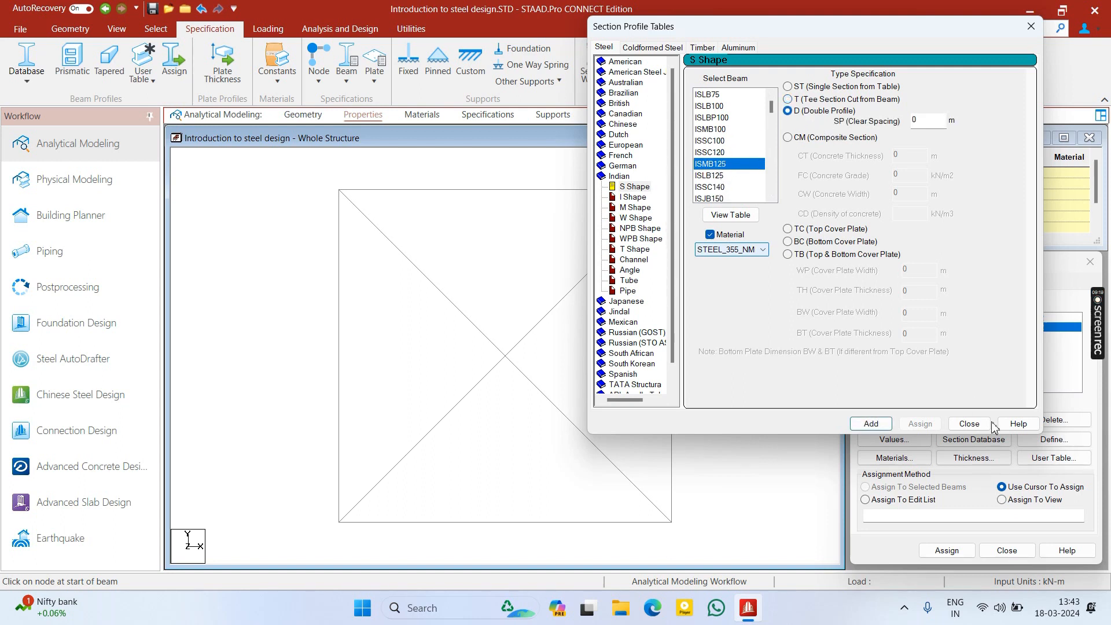
double_click(928, 123)
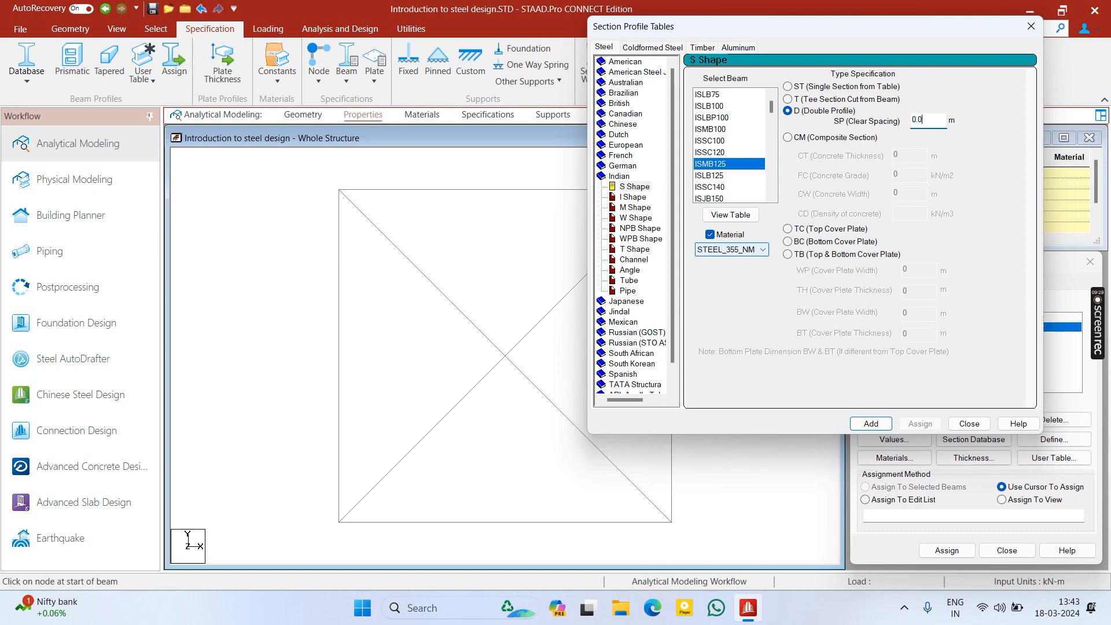
key(BackSpace)
key(BackSpace)
key(BackSpace)
click(872, 425)
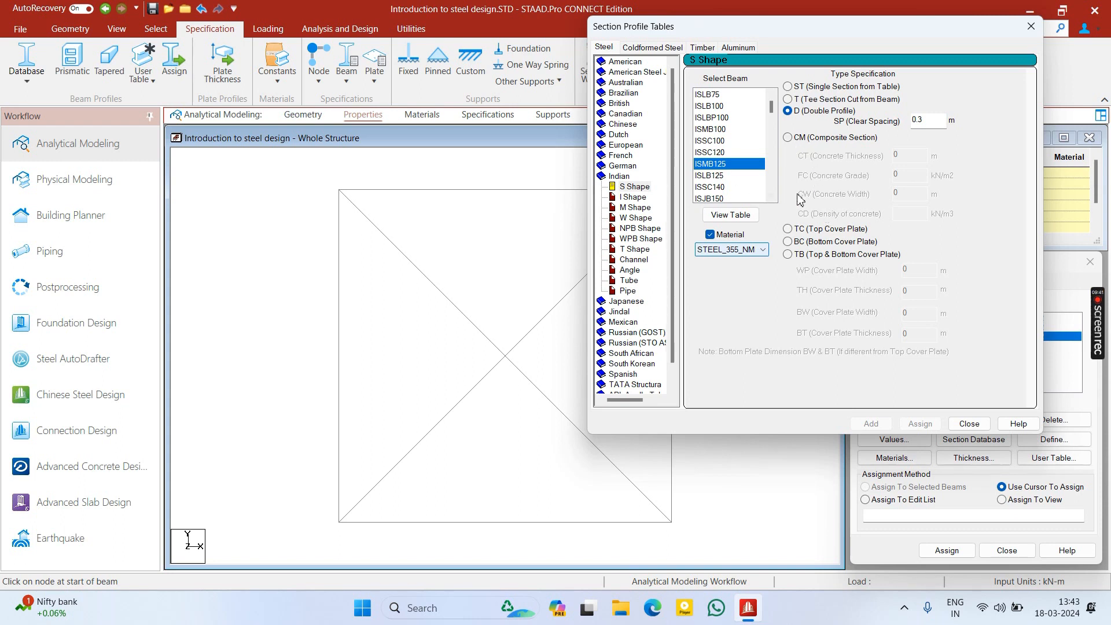
- Add ISMB150 as a section with a top cover plate 0.2 m wide and 0.02 m thick
click(795, 230)
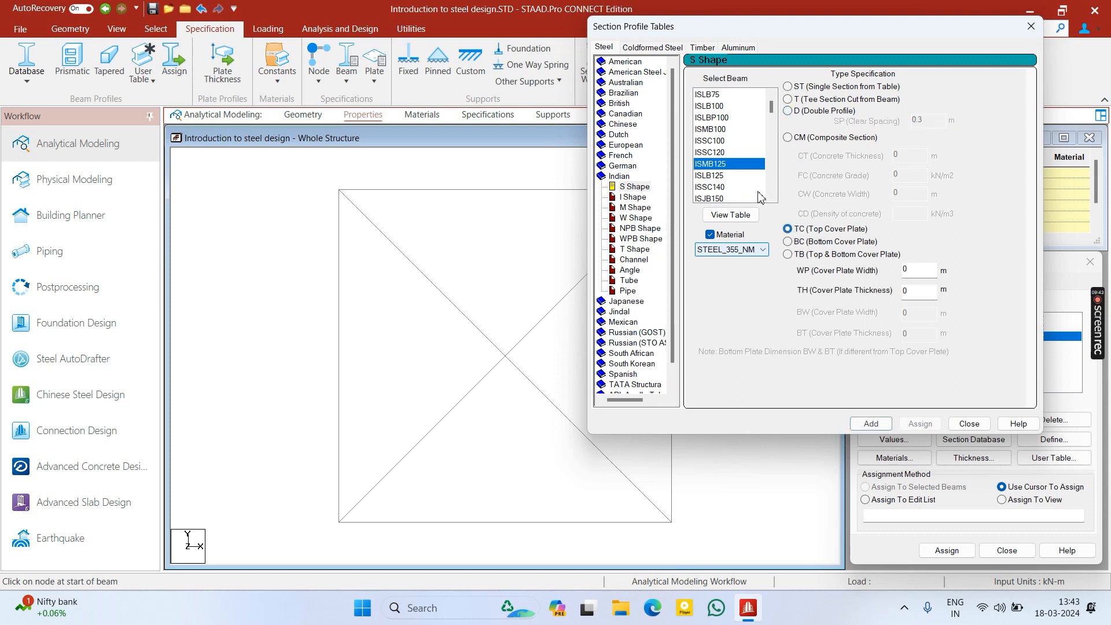
scroll(718, 184, down, 2)
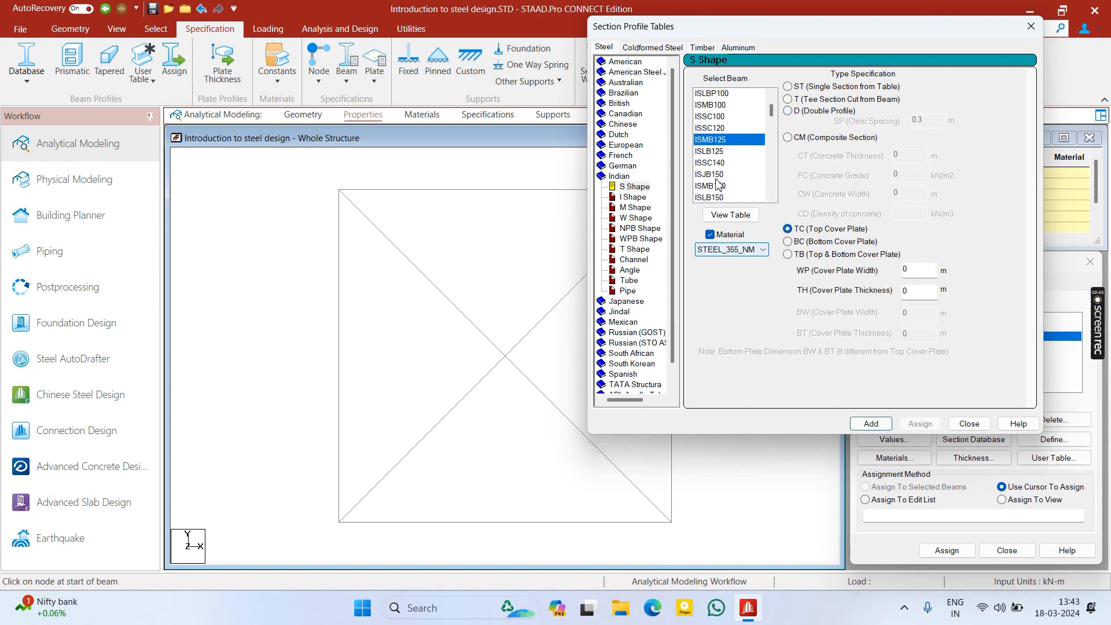
click(711, 141)
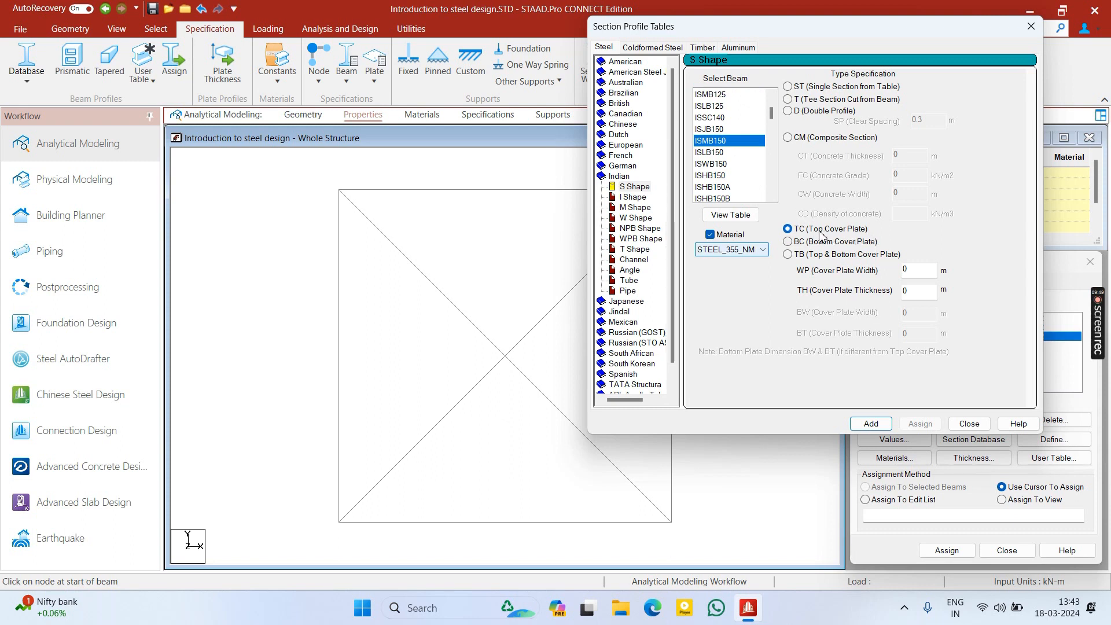
click(791, 255)
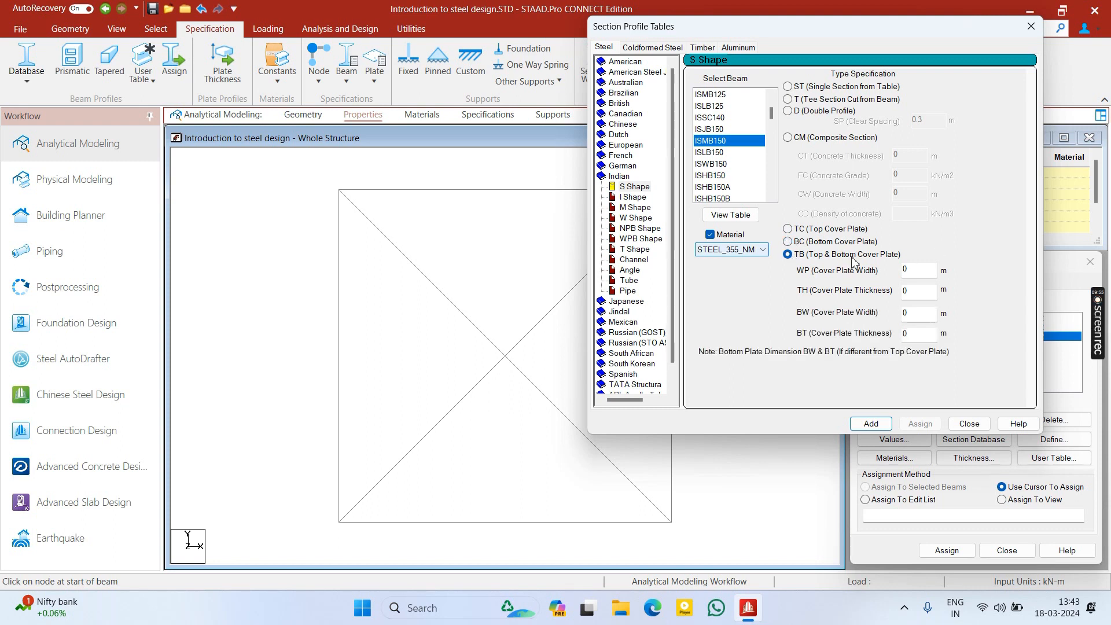
click(802, 231)
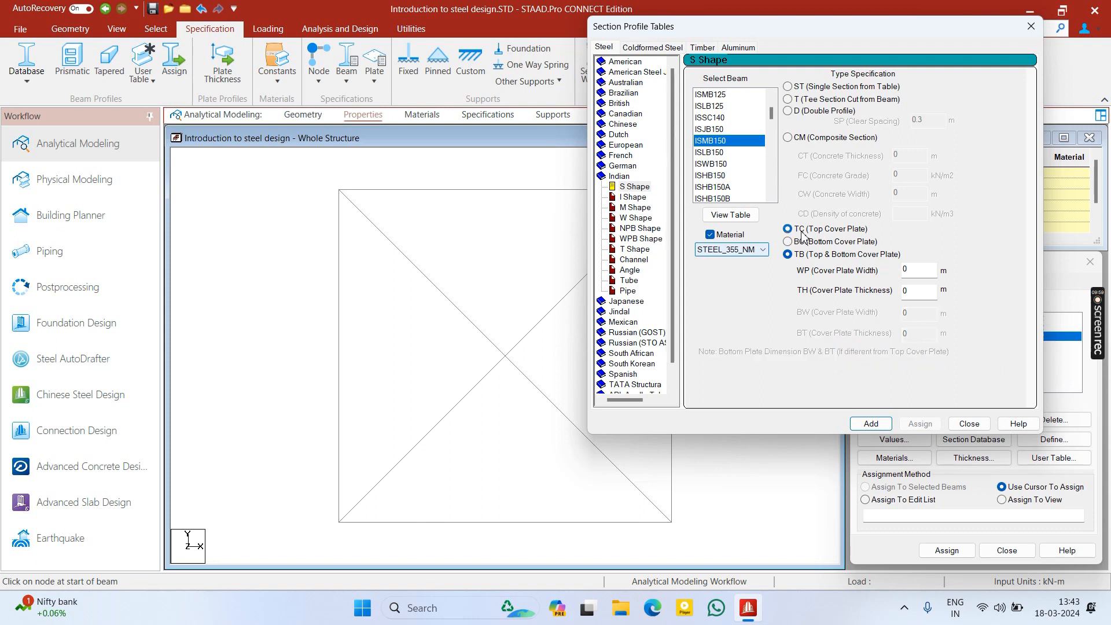
double_click(928, 271)
double_click(921, 291)
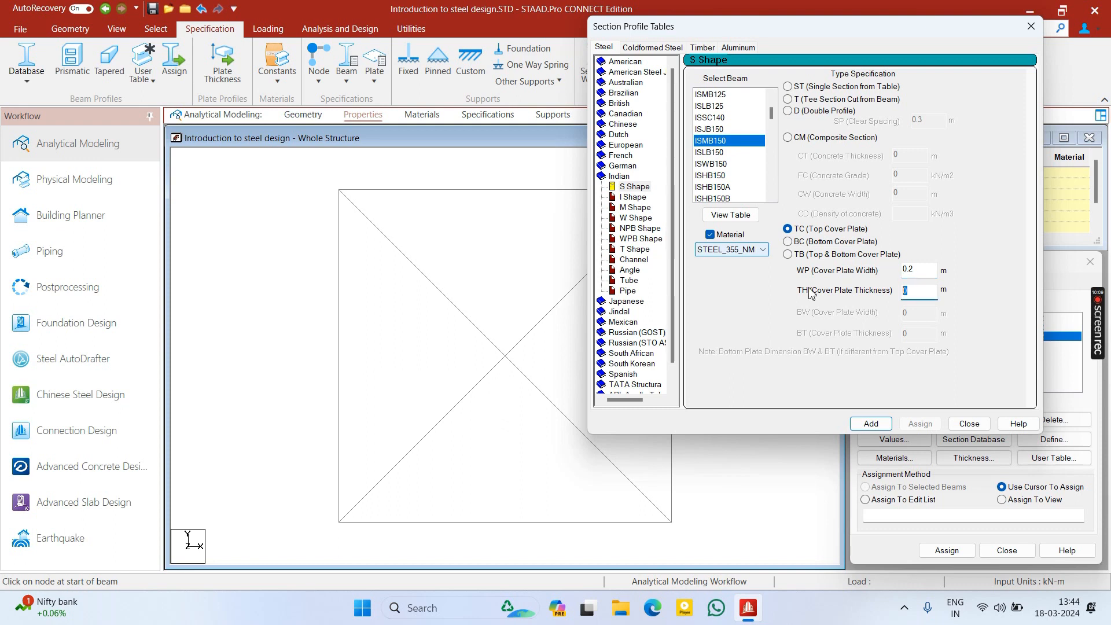
text(0.02)
click(871, 423)
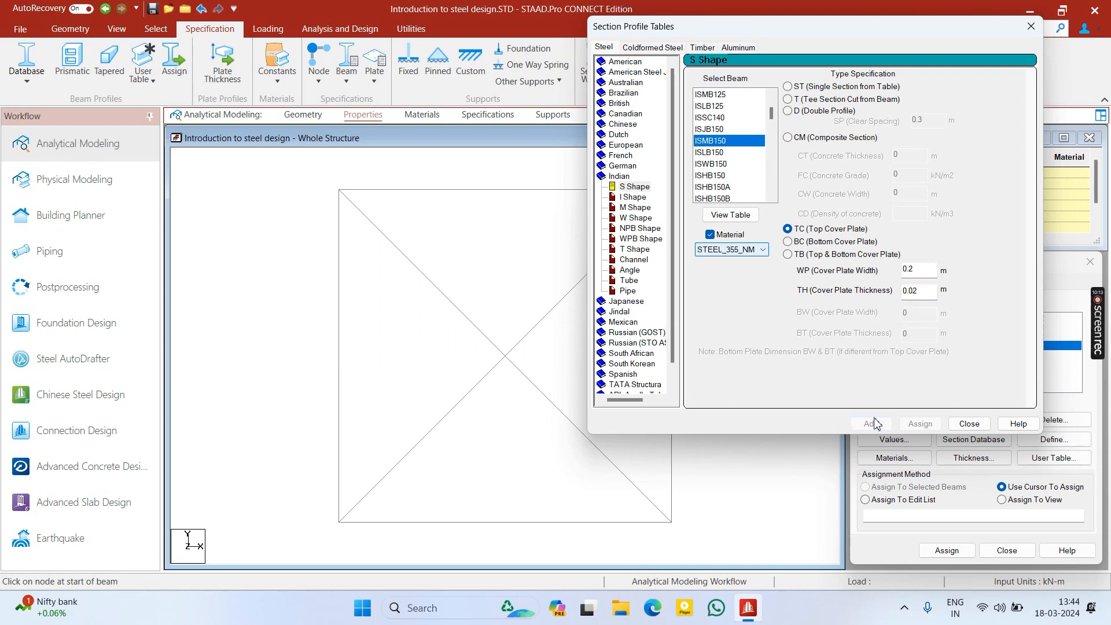
- Add ISWB150 with a bottom cover plate and again with top and bottom cover plates, all 0.2 m wide and 0.02 m thick
click(727, 165)
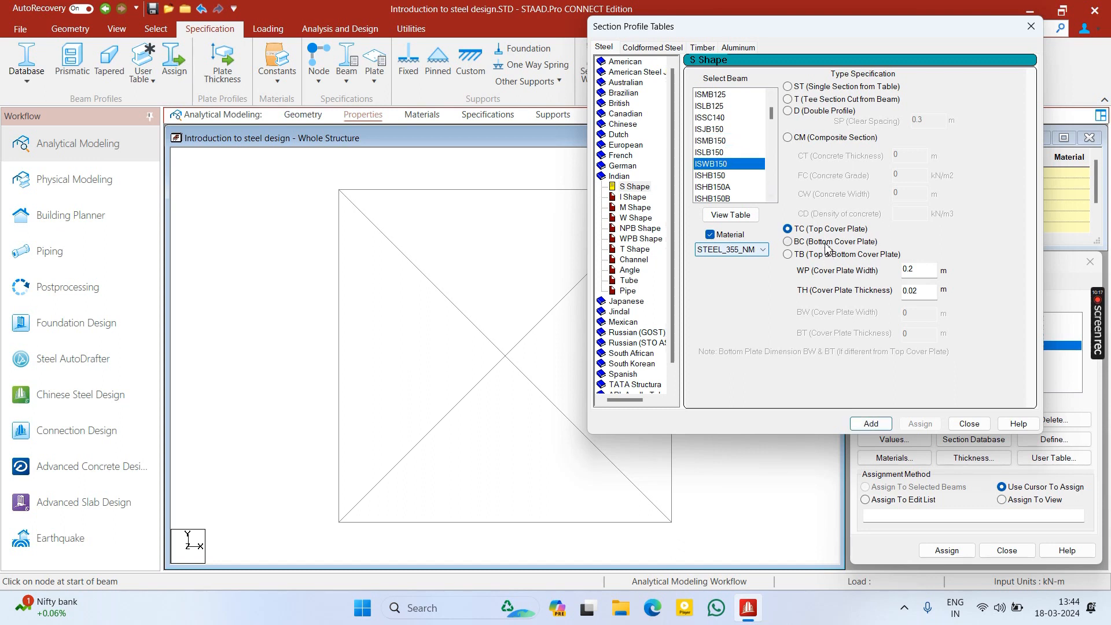
click(858, 426)
click(789, 254)
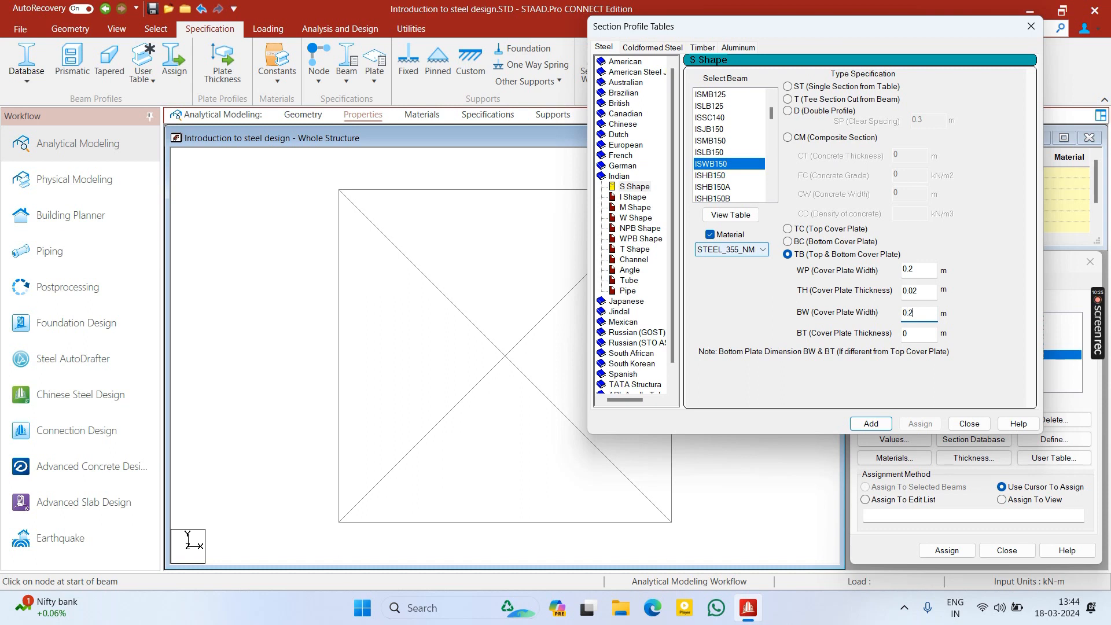
click(930, 335)
click(872, 424)
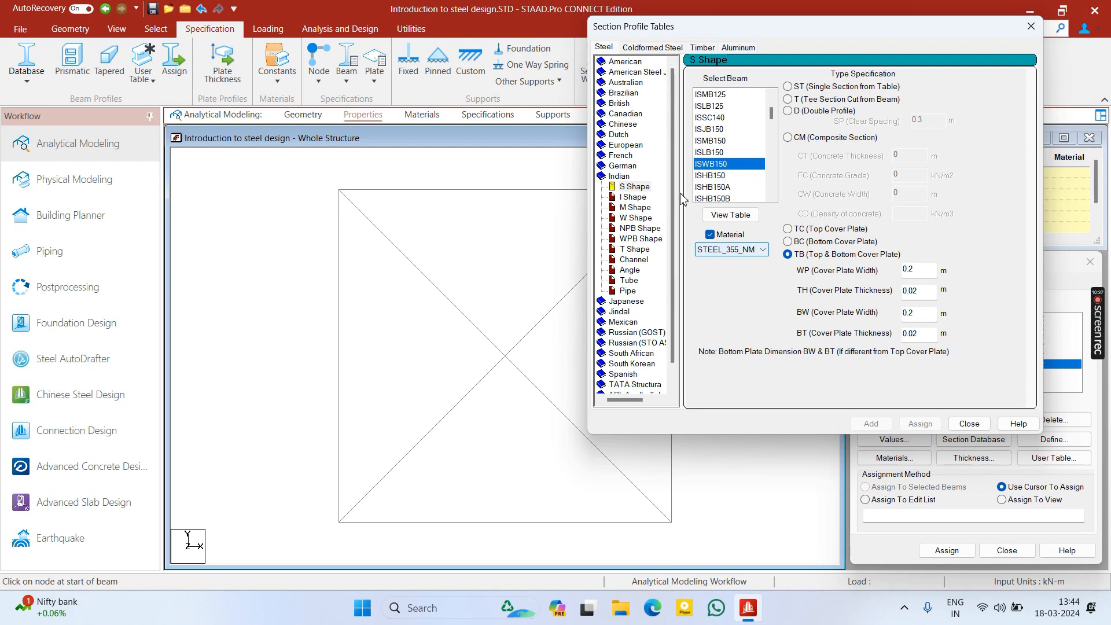
click(970, 424)
- Assign the ISLB75 section to the frame's top beam and deselect it
click(888, 319)
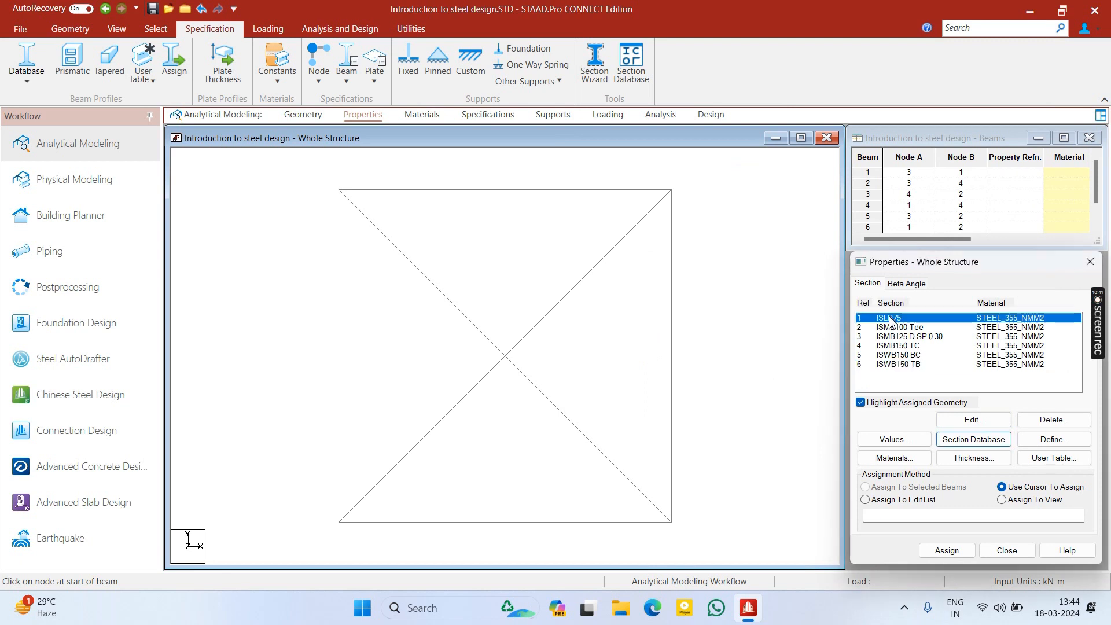
click(442, 194)
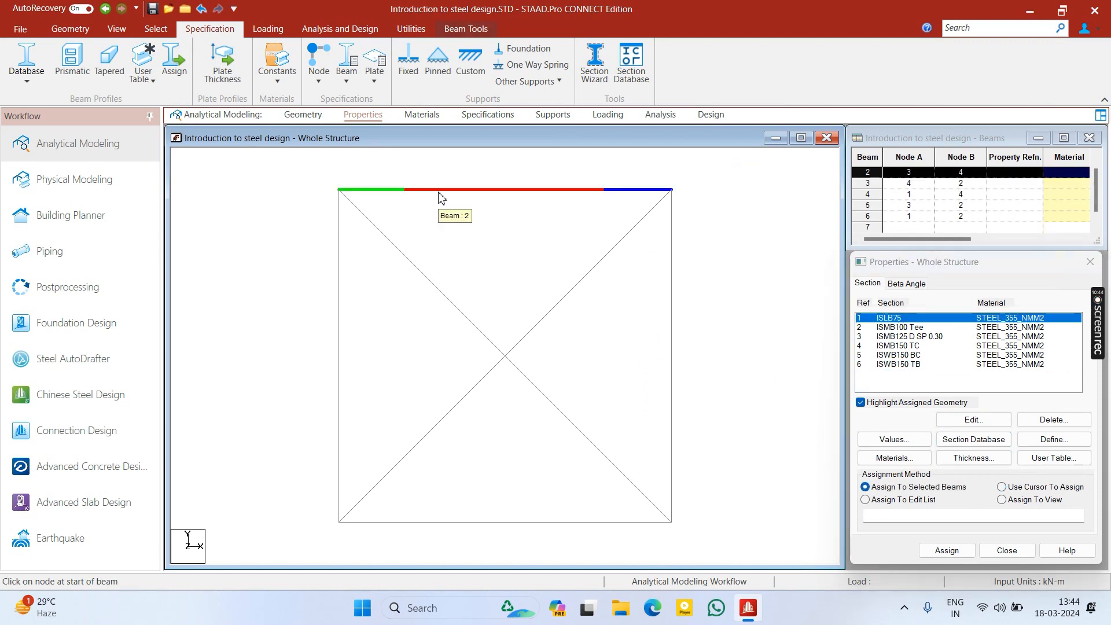
click(953, 556)
click(995, 454)
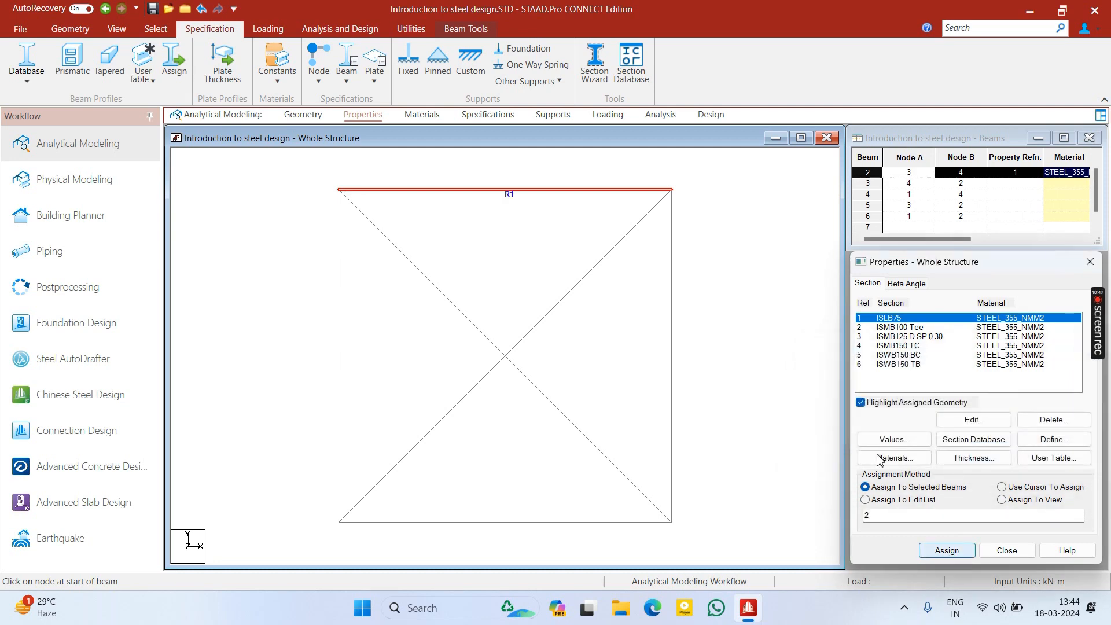
click(819, 263)
- Examine the ISLB75 profile on the top beam in a 3D rendering of the whole frame, closing the rendered view when done
right_click(755, 315)
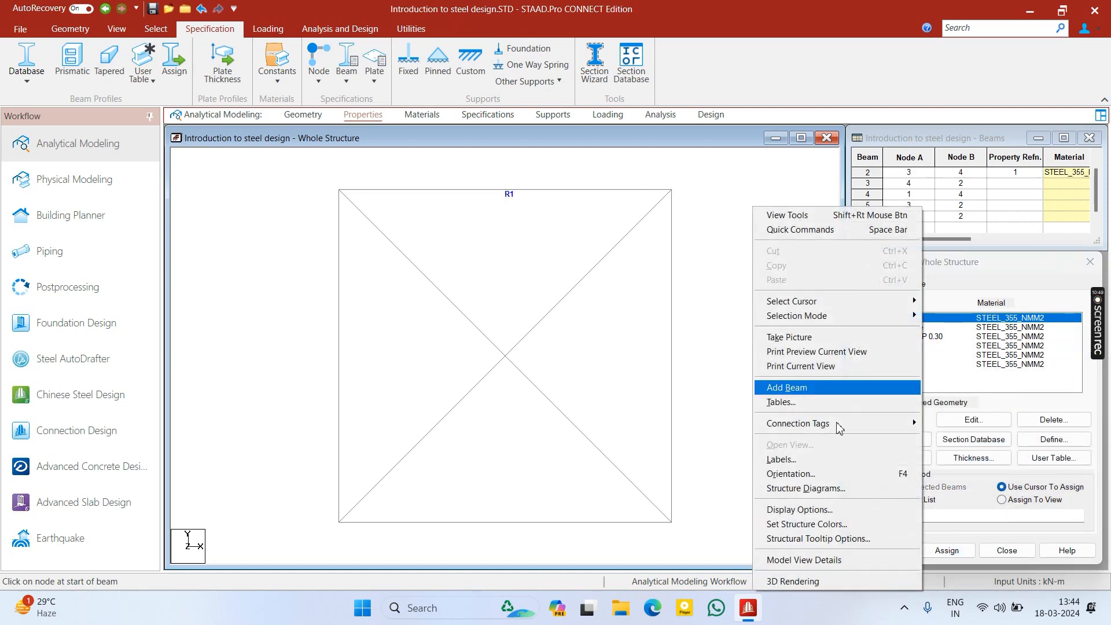
click(822, 581)
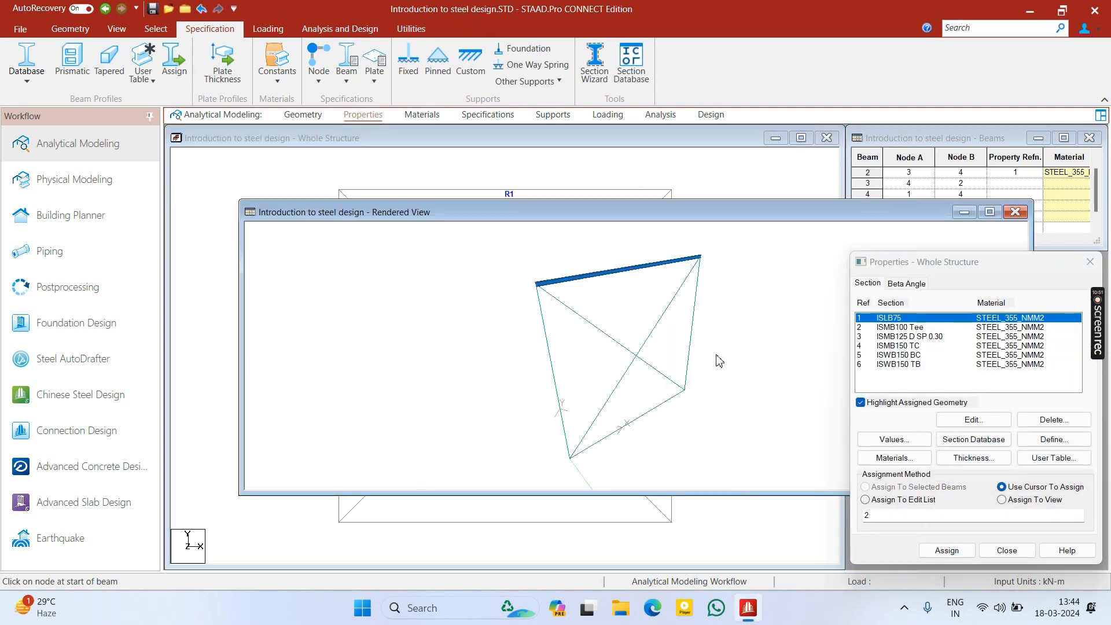
drag(717, 355, 848, 335)
scroll(646, 264, up, 7)
drag(597, 277, 686, 293)
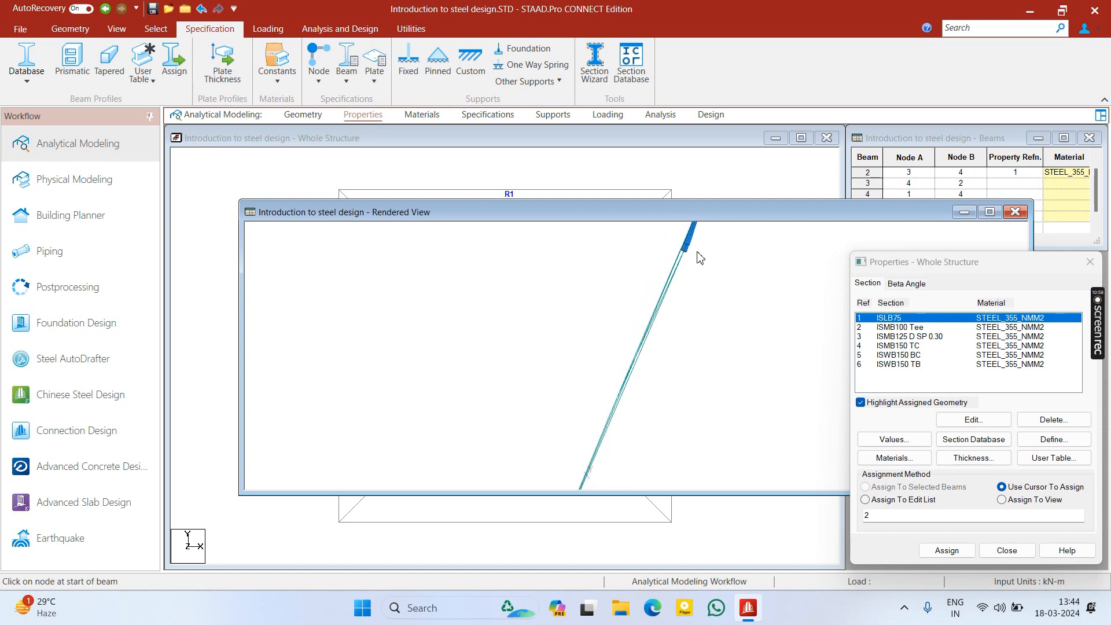
drag(723, 264, 613, 364)
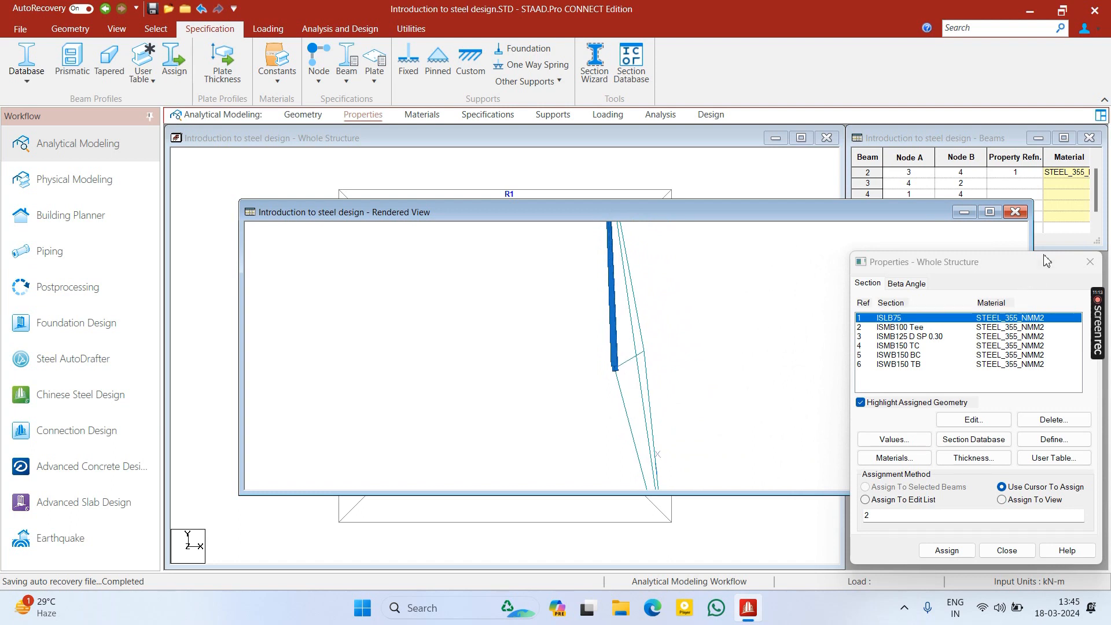
click(1016, 212)
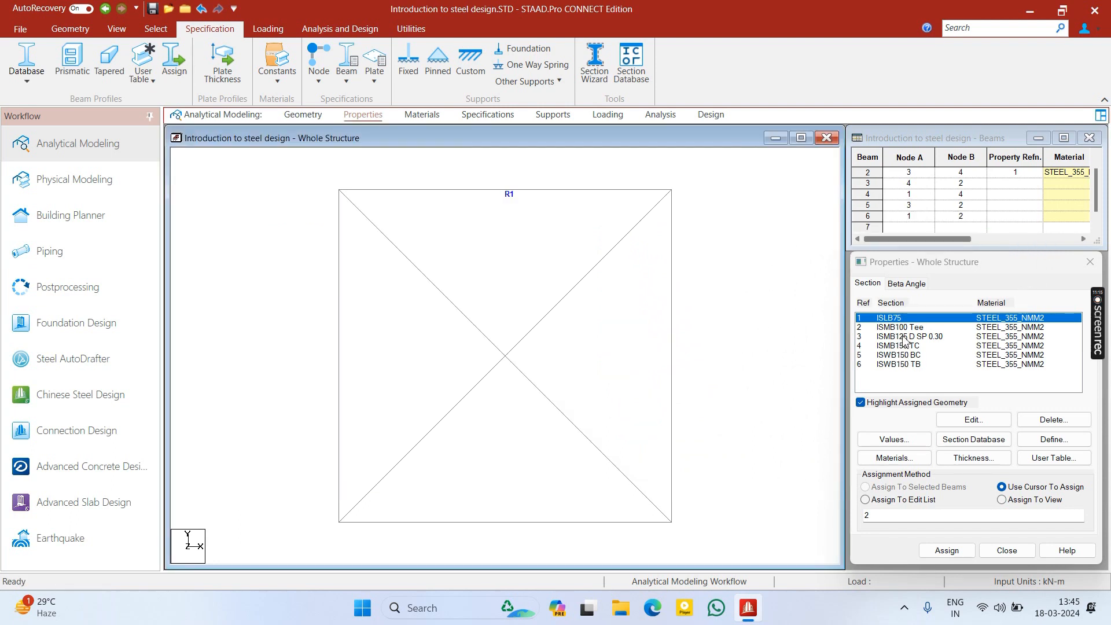
- Assign the ISMB100 tee section to the frame's top beam
click(903, 328)
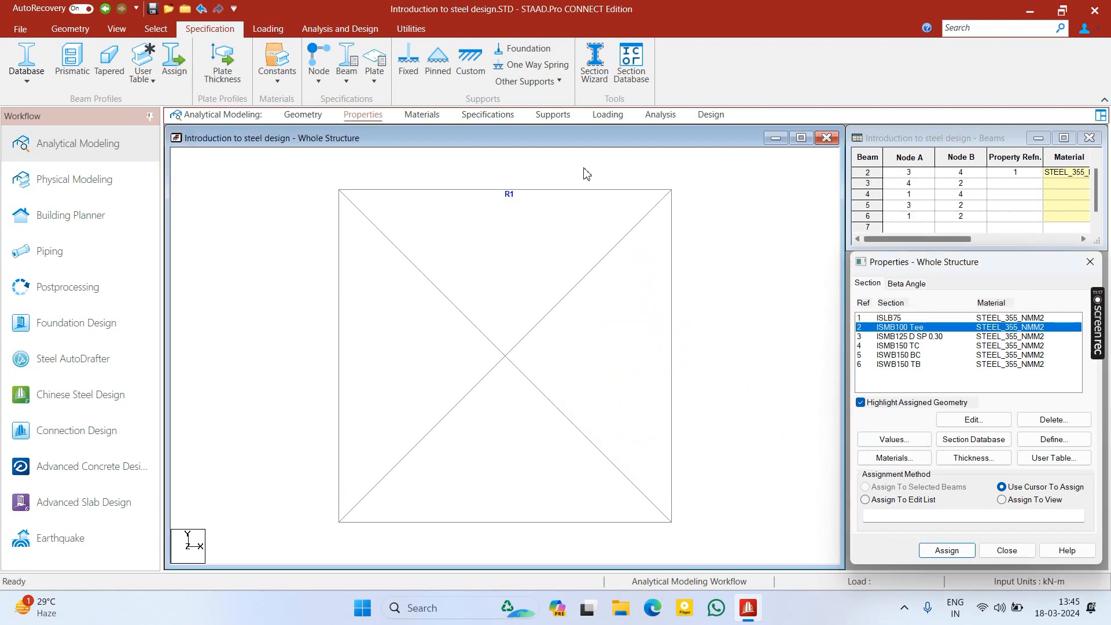
click(583, 189)
click(944, 551)
- Render only the top beam in 3D, examine the tee profile from its end, and close the rendered view
right_click(749, 354)
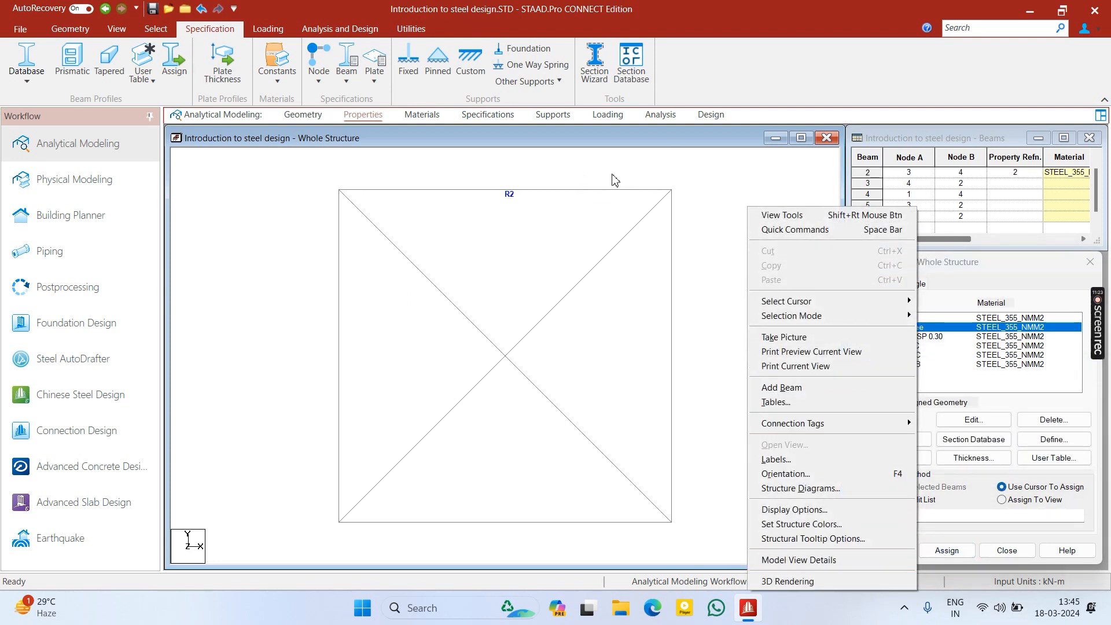
click(602, 191)
right_click(602, 196)
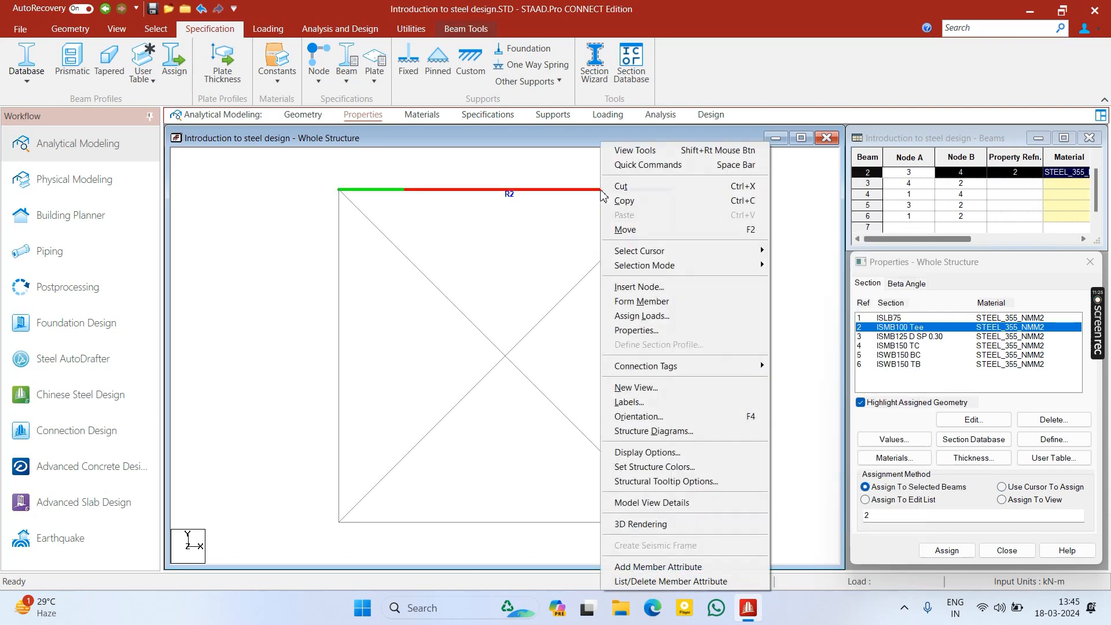
click(692, 525)
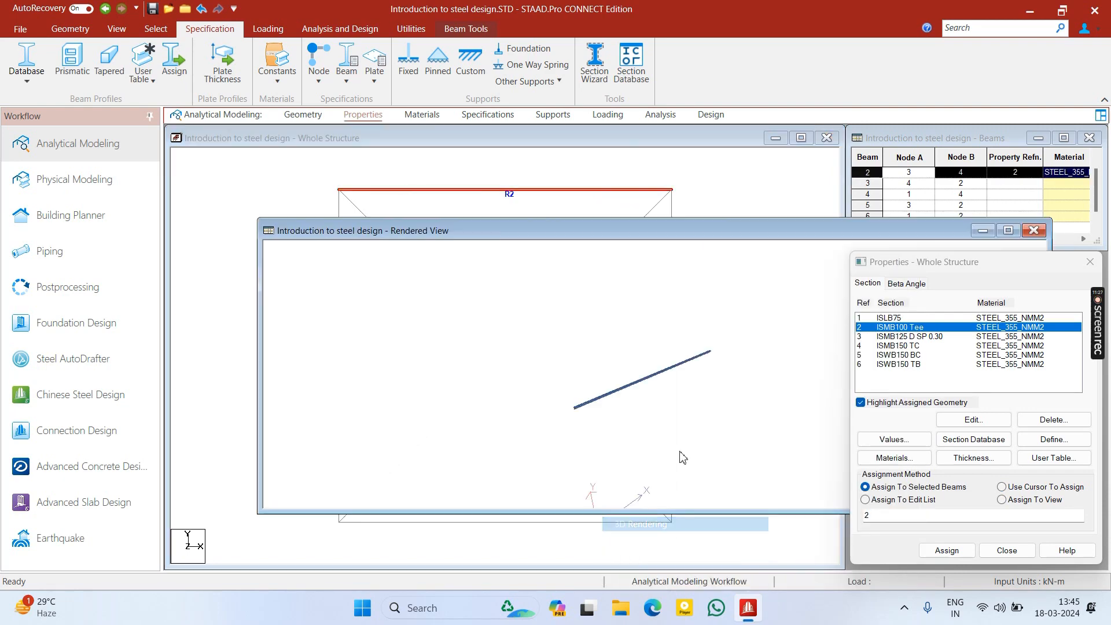
drag(610, 387, 702, 338)
scroll(679, 327, up, 5)
right_click(679, 327)
click(491, 345)
drag(594, 347, 632, 391)
scroll(628, 385, up, 5)
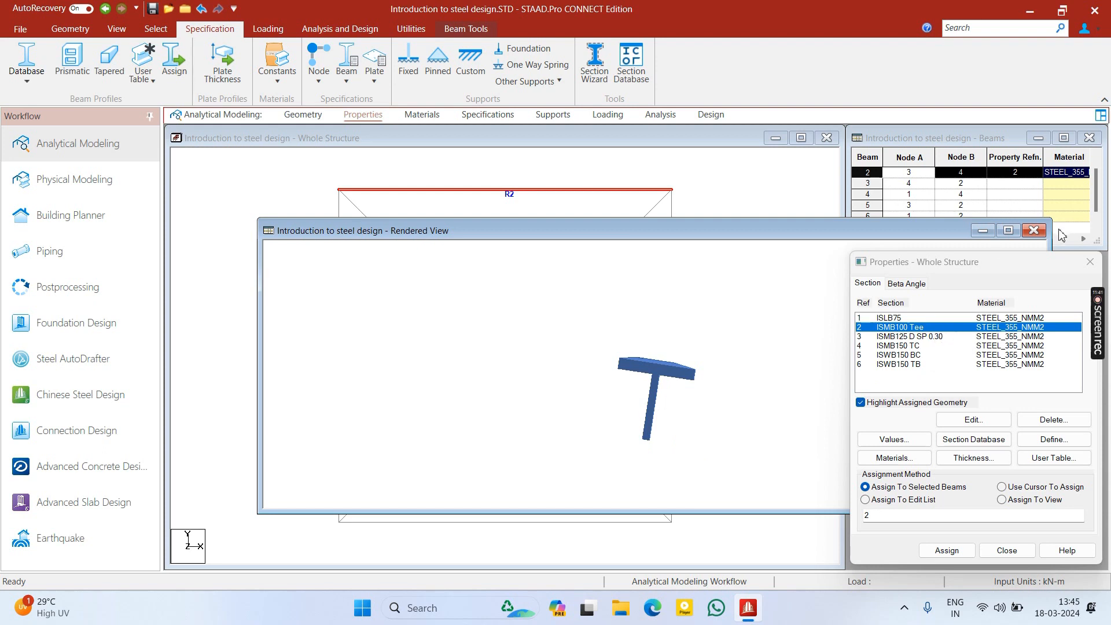
click(1034, 231)
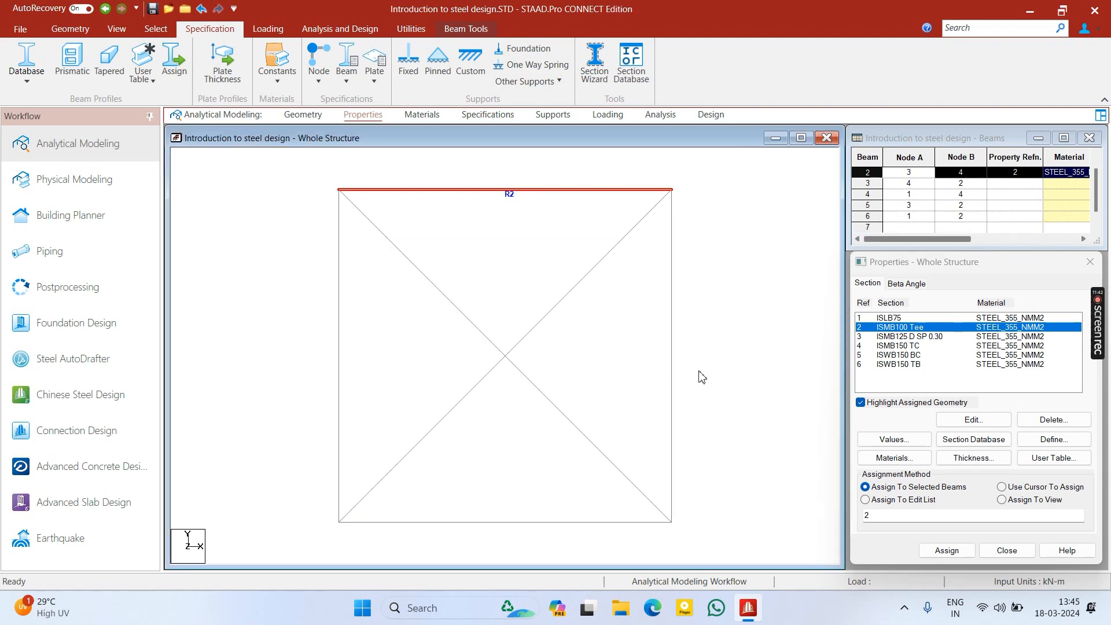
- Assign the ISMB125 double profile with 0.30 m spacing to the frame's top beam
click(890, 338)
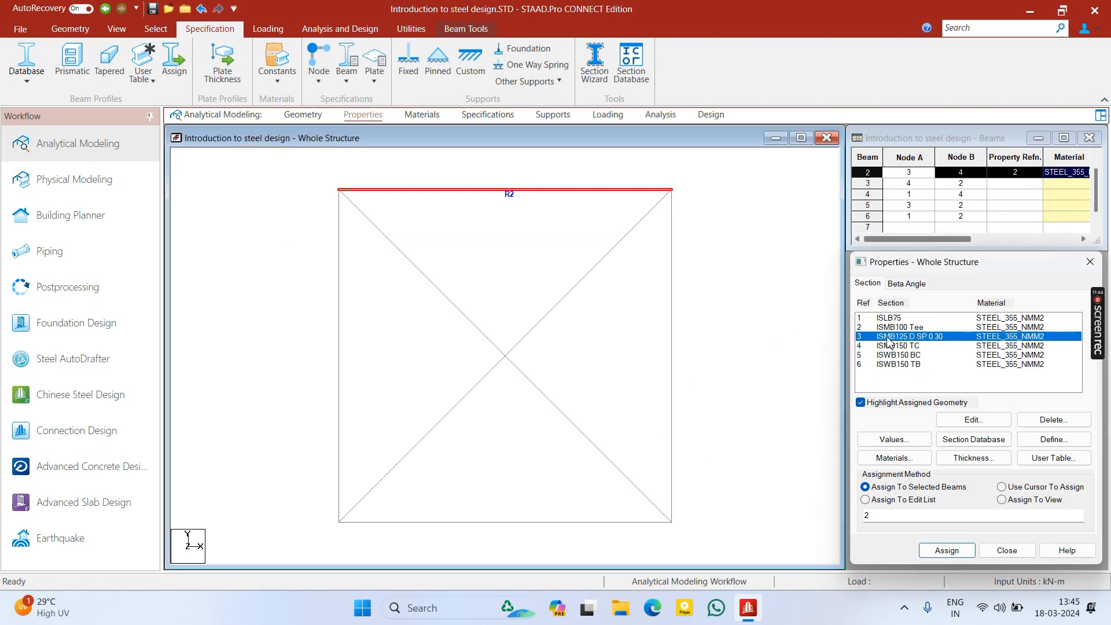
click(550, 189)
click(955, 550)
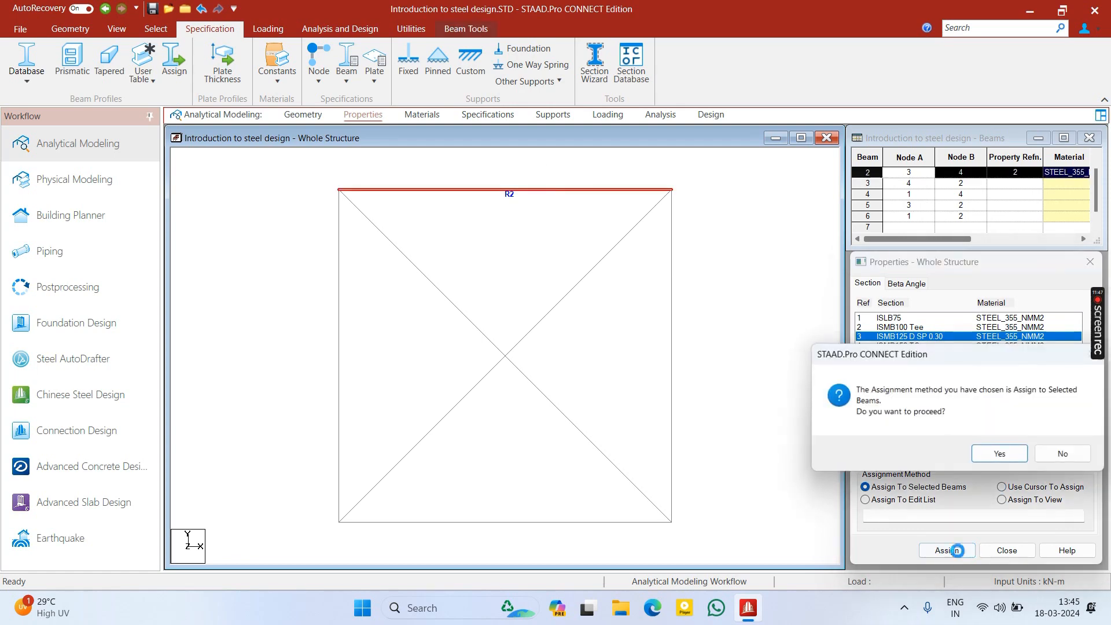
key(Return)
- Examine the double profile and the gap between its two beams in a 3D rendering of the frame, closing it when done
right_click(747, 249)
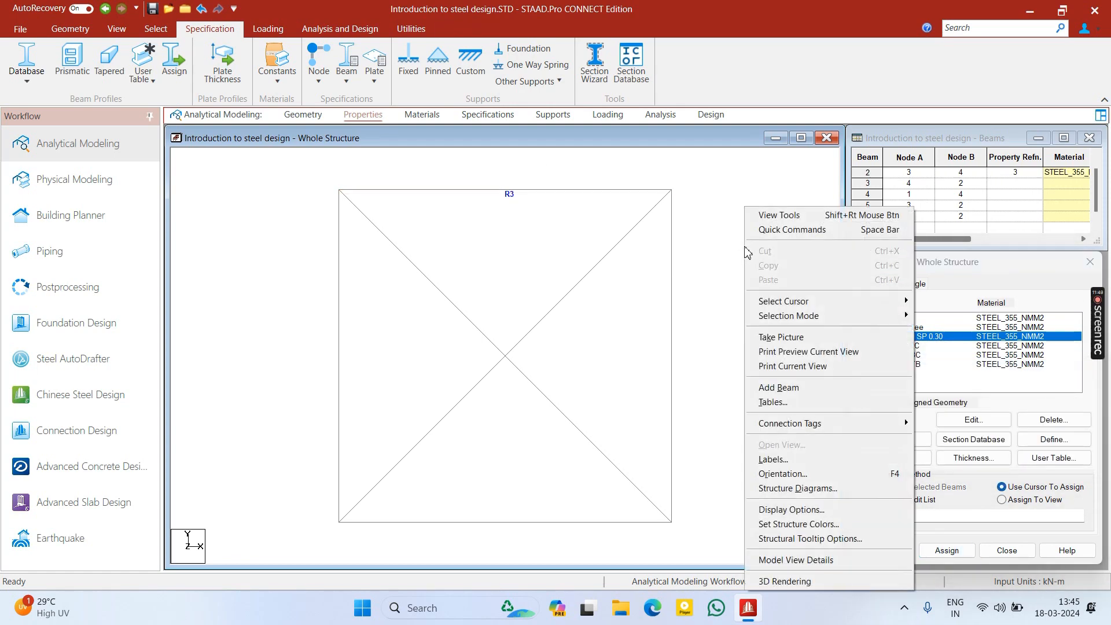
click(851, 581)
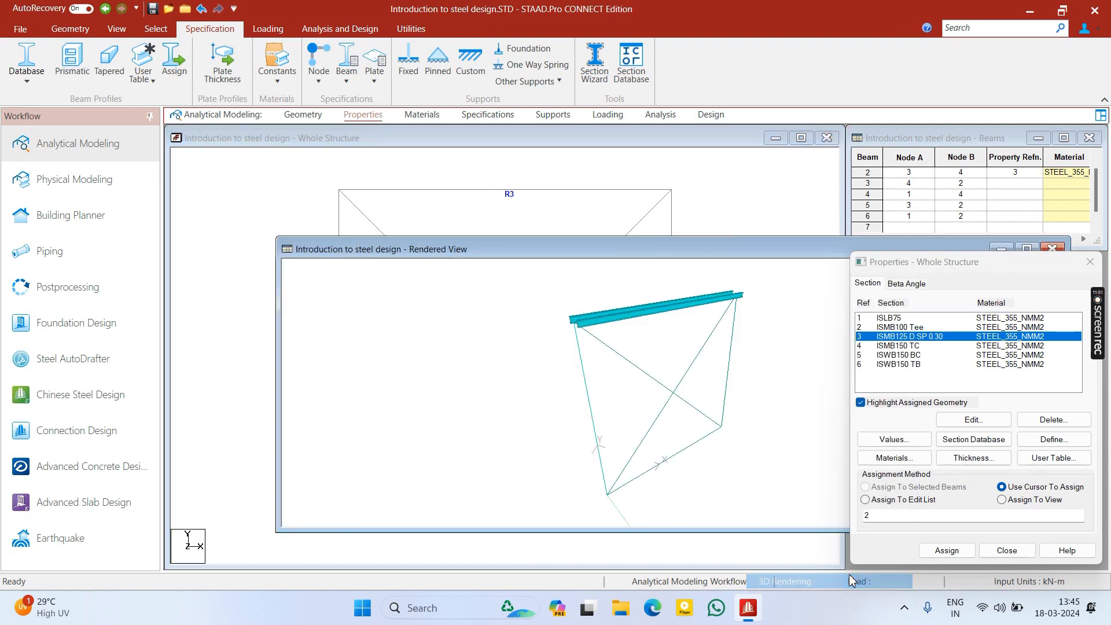
drag(573, 328, 657, 375)
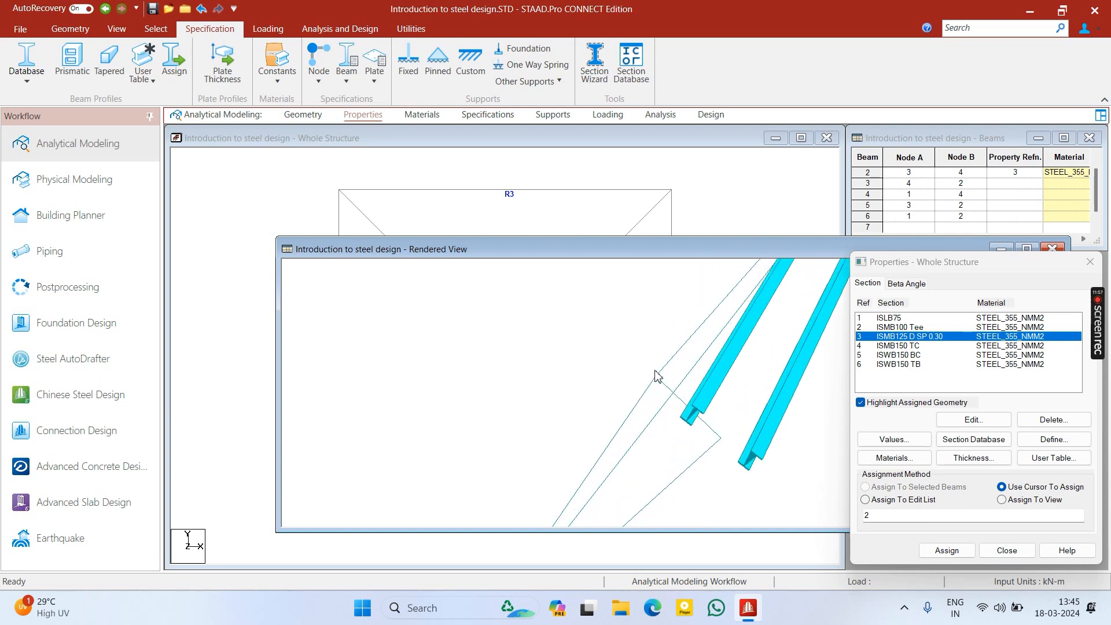
drag(756, 448, 443, 416)
drag(534, 408, 616, 432)
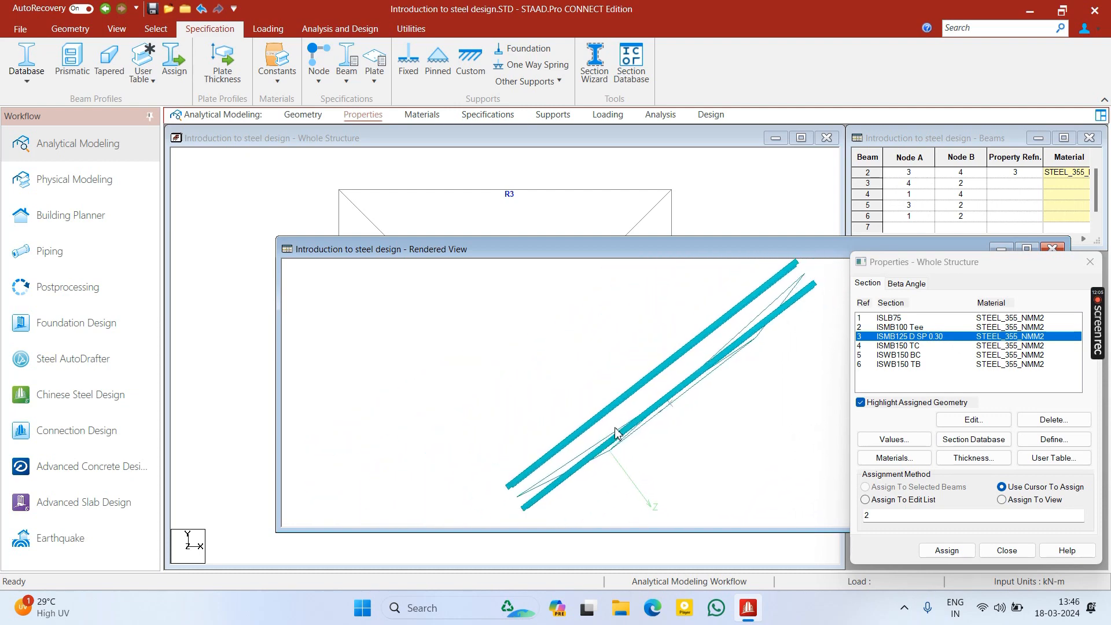
click(1054, 249)
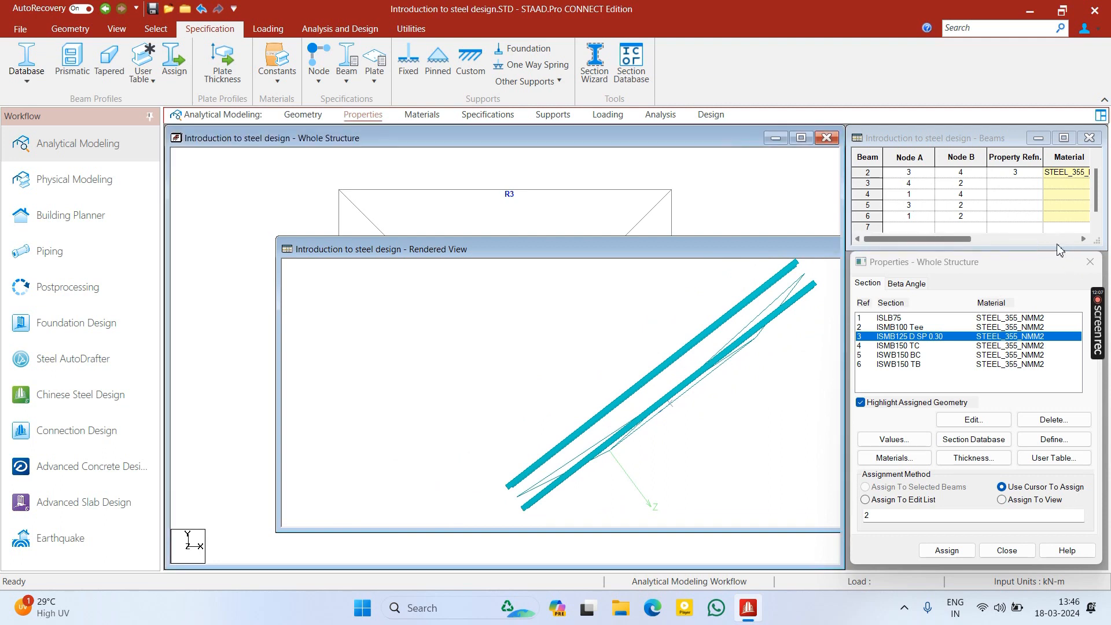
- Assign the ISMB150 section with top cover plate to the frame's top beam
click(910, 347)
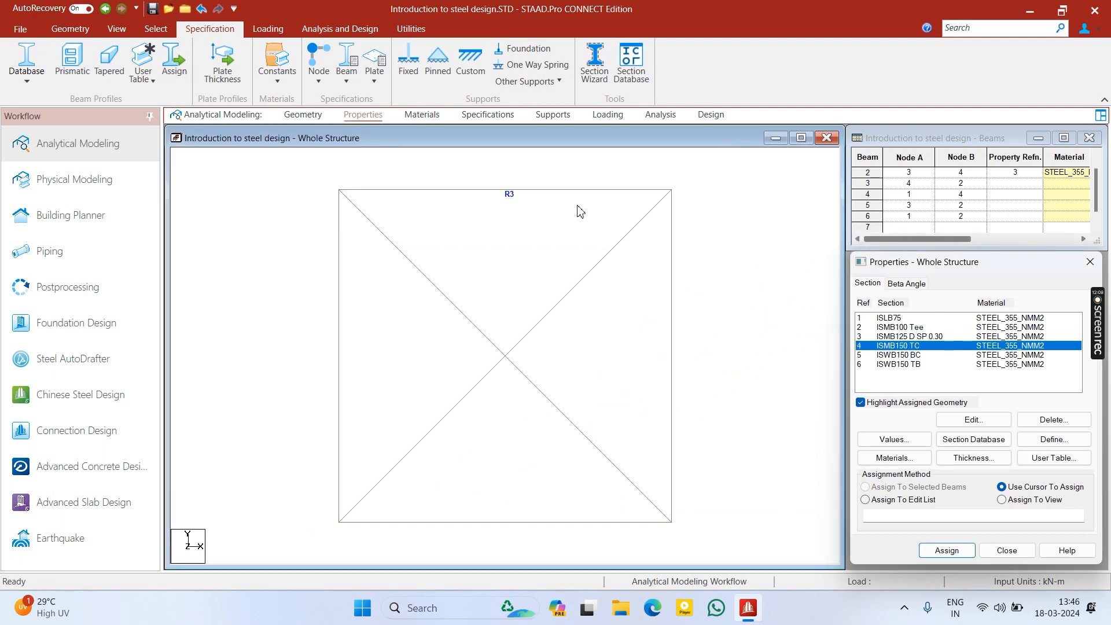
click(560, 191)
click(947, 550)
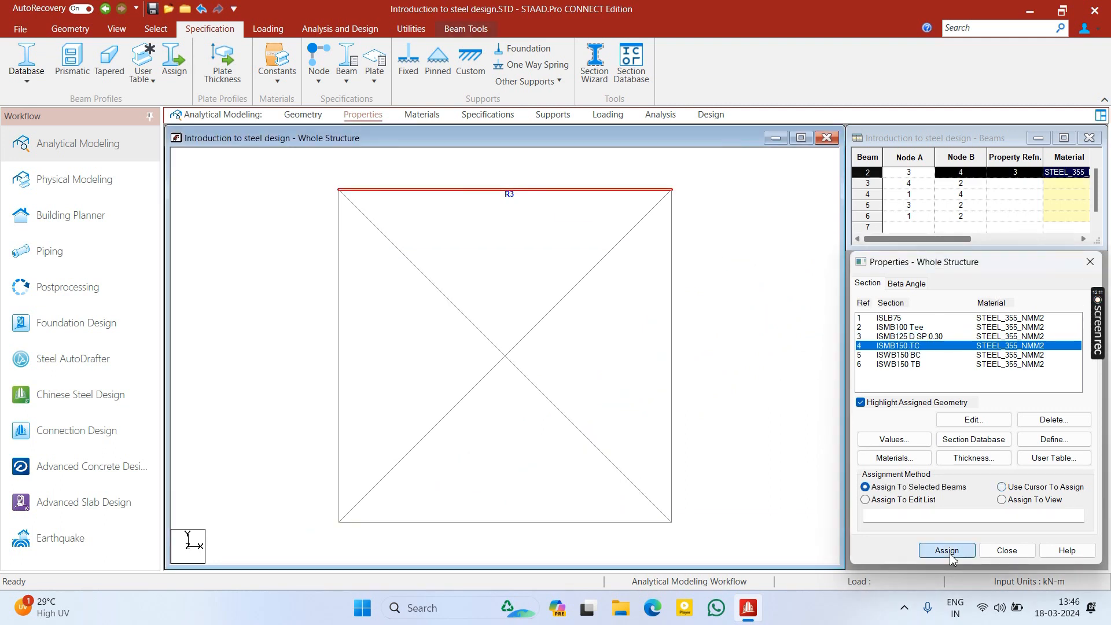
- Render the top beam in 3D, examine the profile with its top cover plate from the end, and close the rendering
right_click(714, 288)
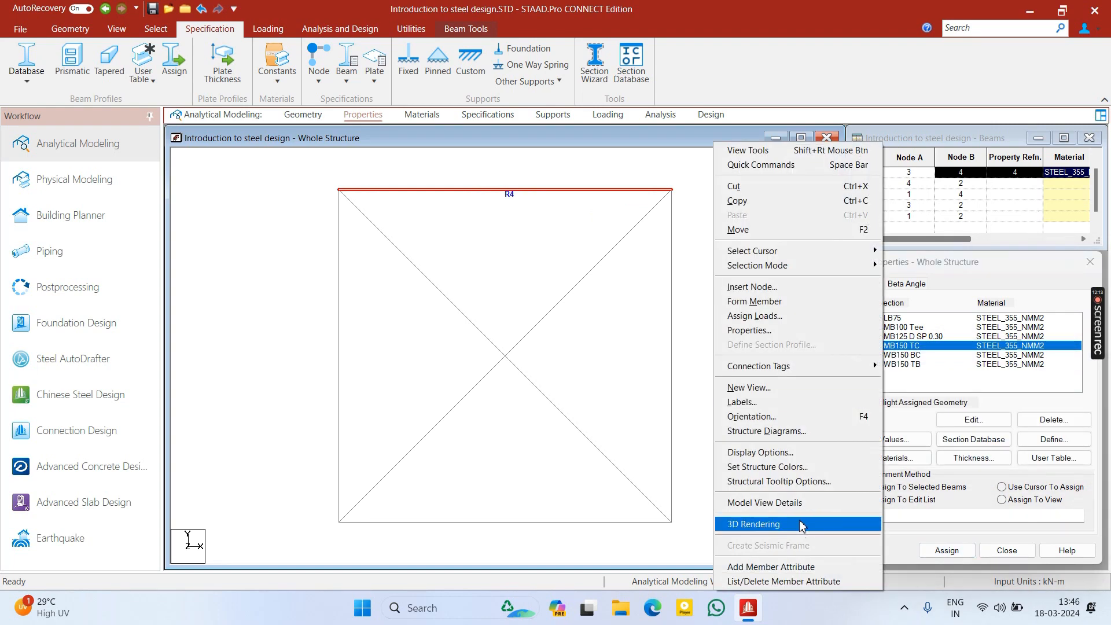
click(800, 527)
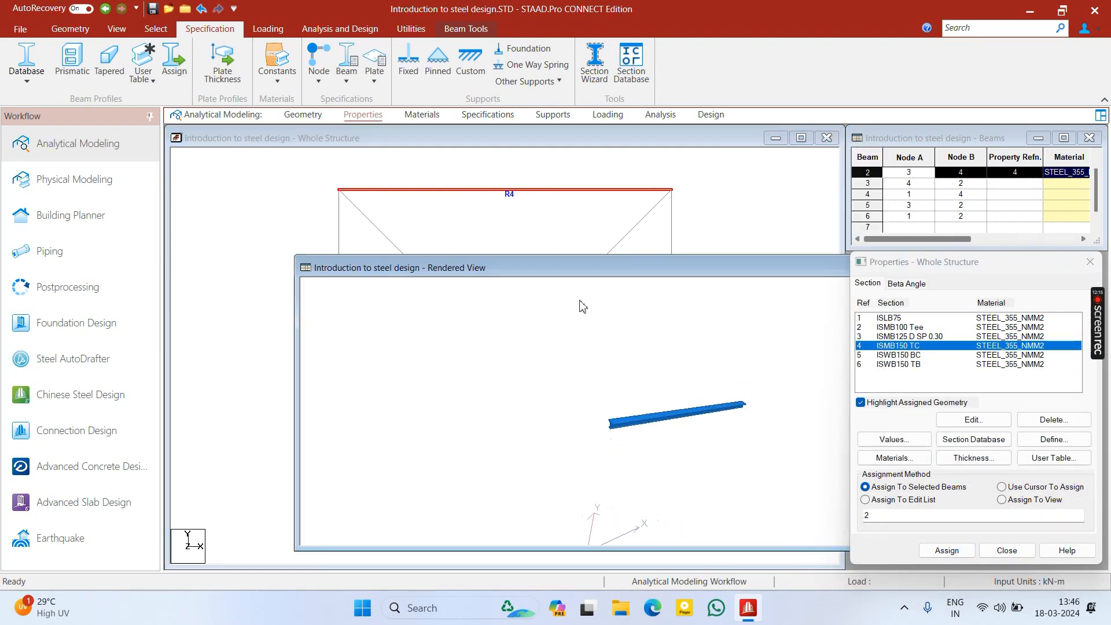
drag(559, 421, 704, 397)
scroll(703, 398, up, 6)
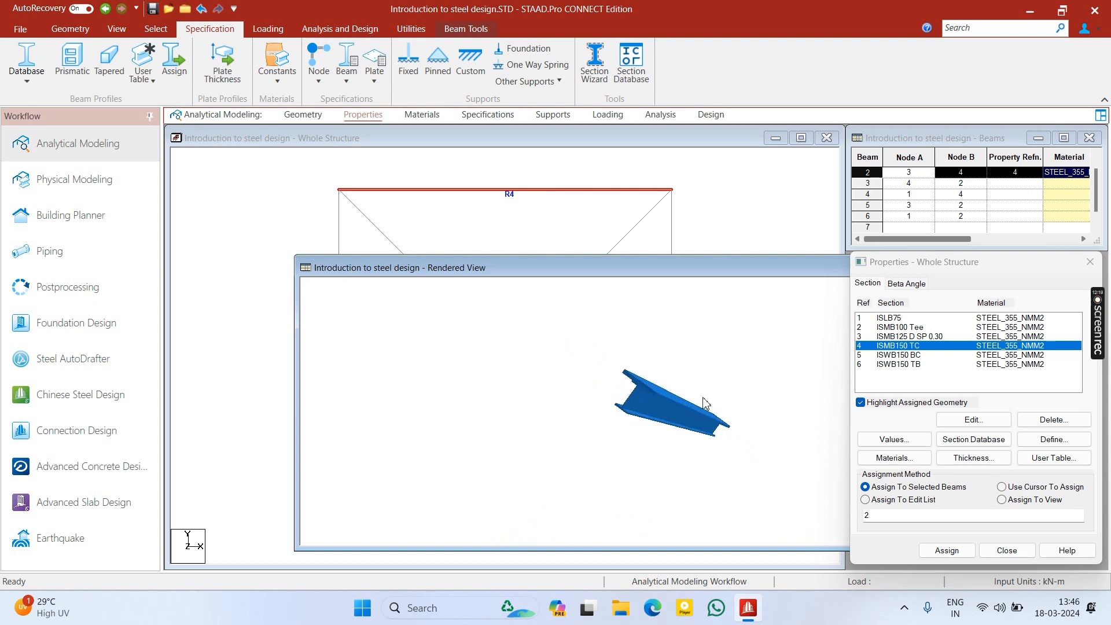
drag(570, 400, 604, 411)
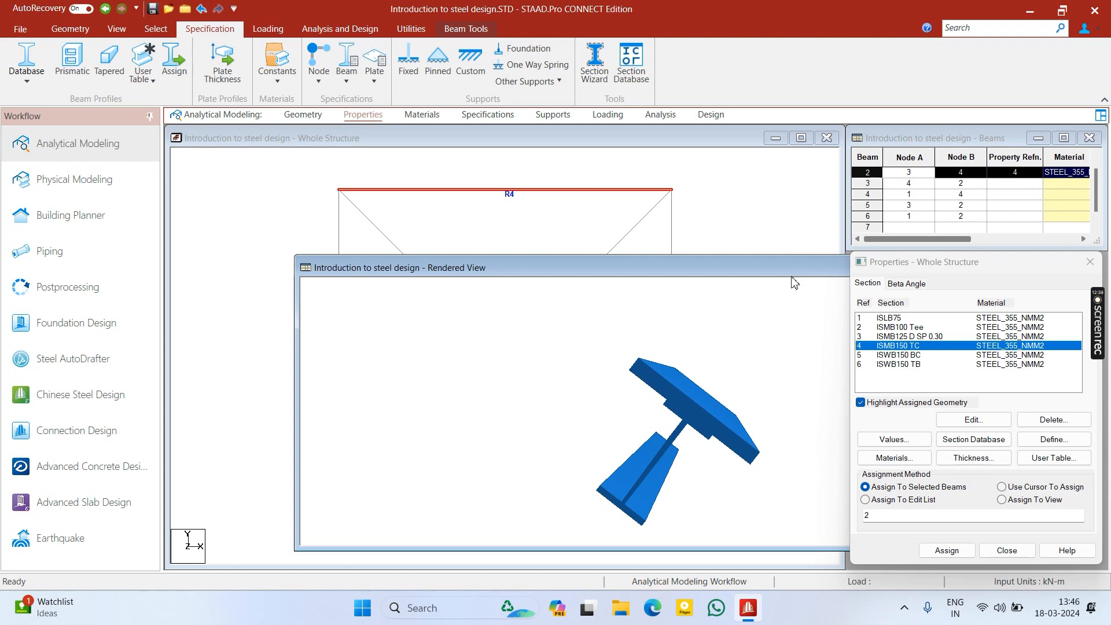
drag(785, 273, 654, 306)
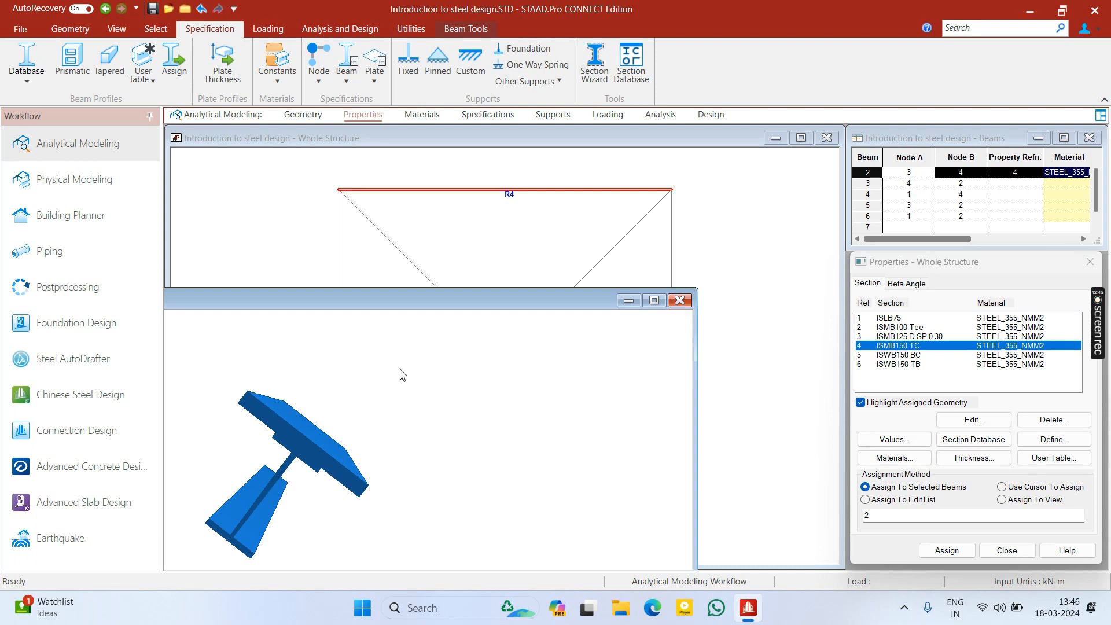
click(681, 301)
- Assign the ISWB150 section with bottom cover plate to the frame's top beam
click(906, 355)
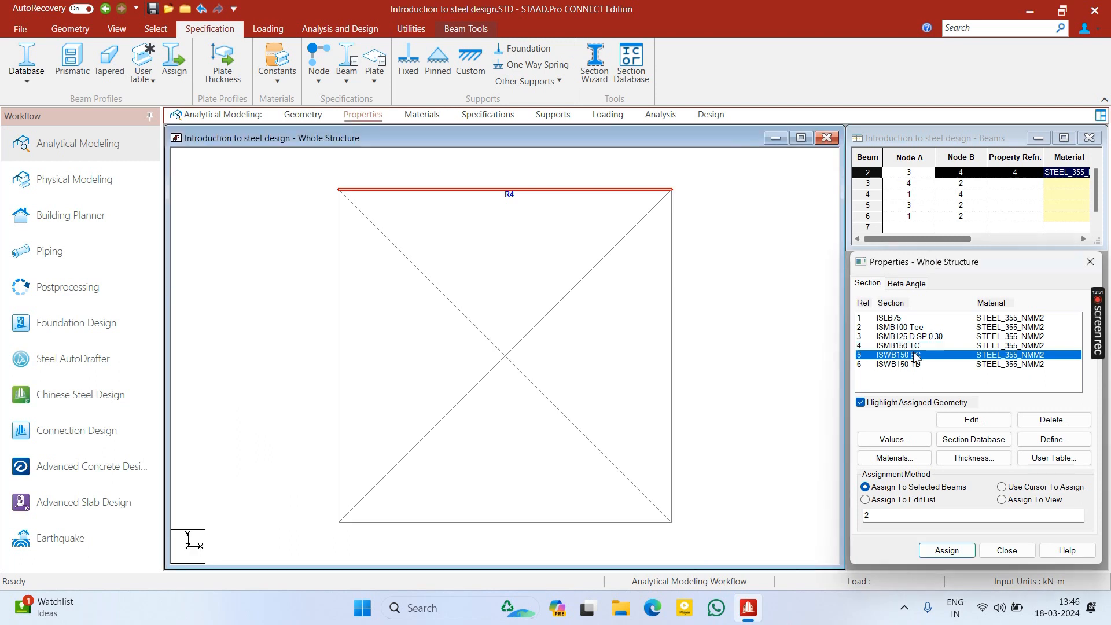
click(520, 189)
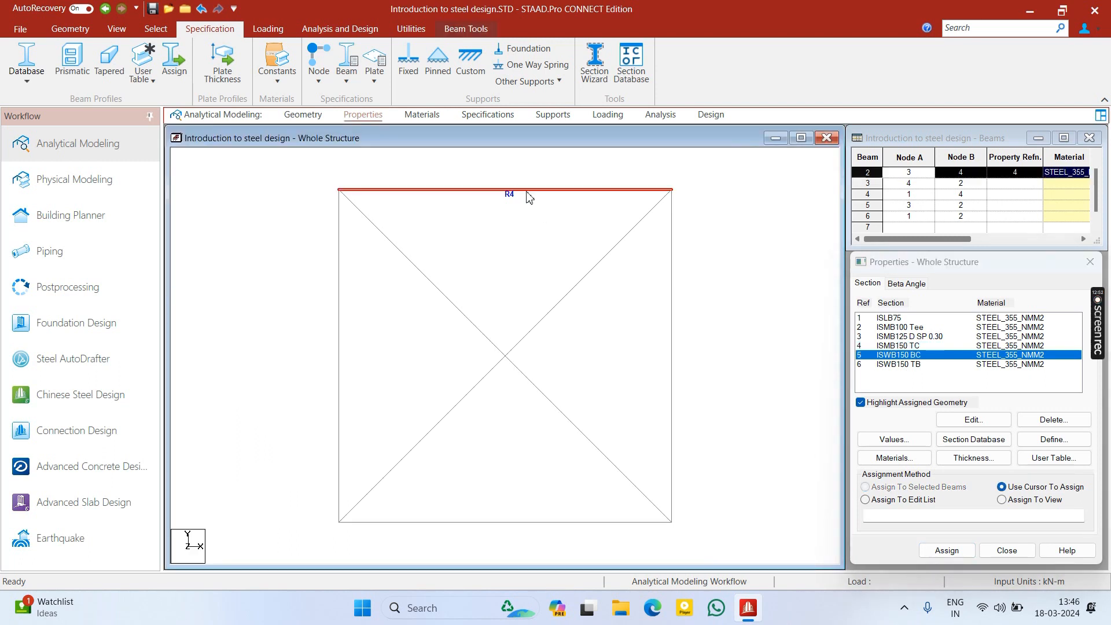
click(944, 551)
- Render the whole frame in 3D with nothing selected, examine the bottom cover plate on the top beam, and close the rendering
click(738, 299)
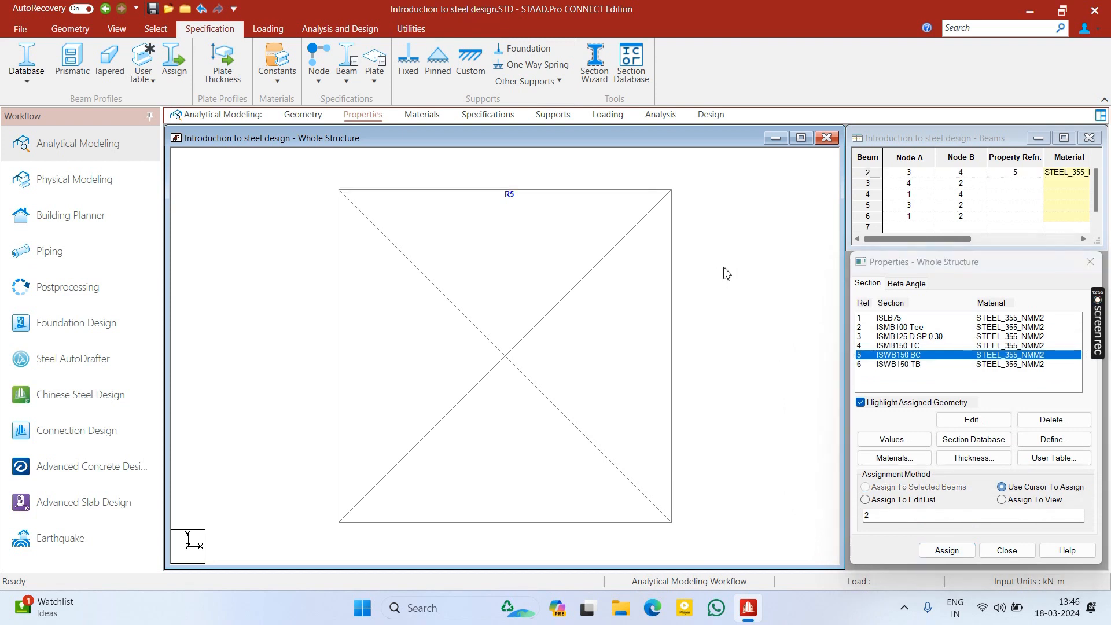
right_click(724, 298)
click(834, 586)
drag(599, 418, 620, 405)
scroll(703, 432, up, 4)
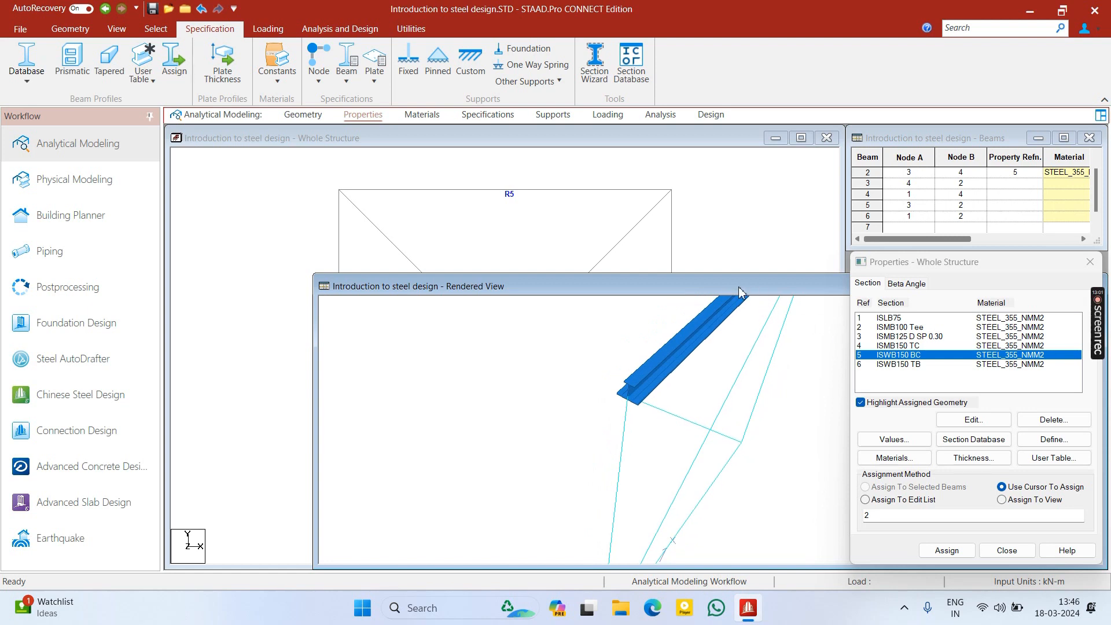
drag(740, 291, 596, 291)
click(718, 289)
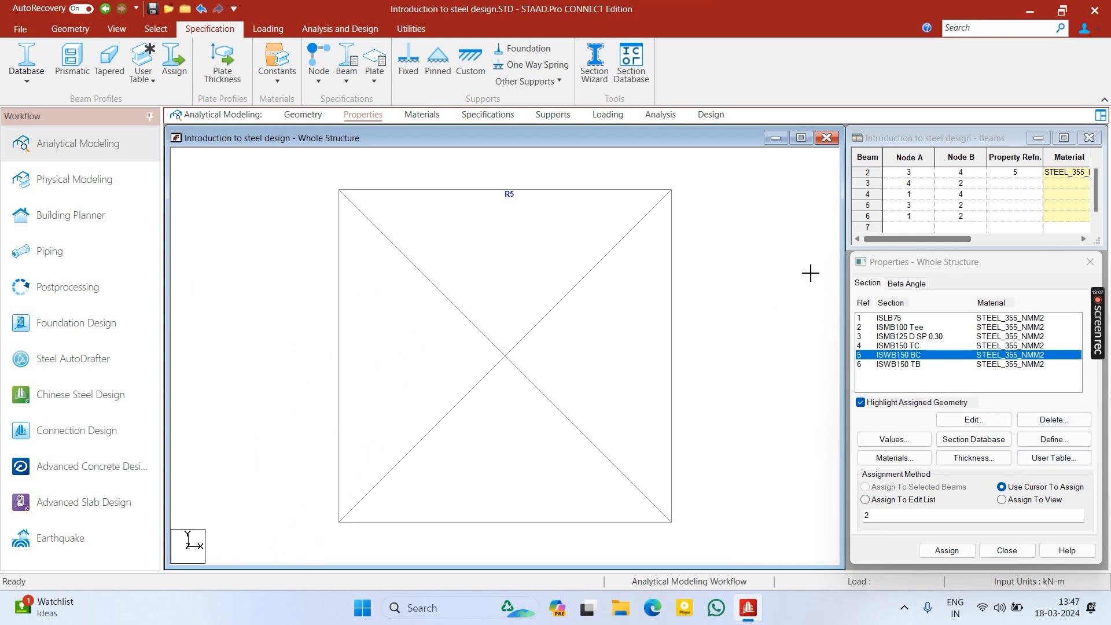
- Assign the ISWB150 section with top and bottom cover plates to the top beam, viewing the beam in 3D before assigning it
click(892, 365)
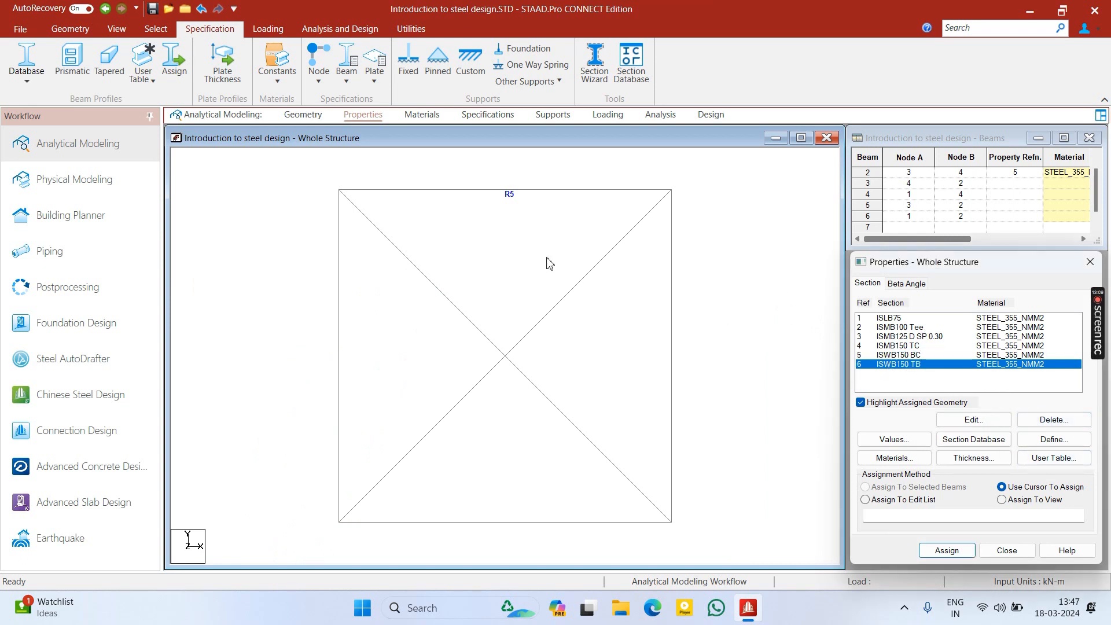
click(538, 191)
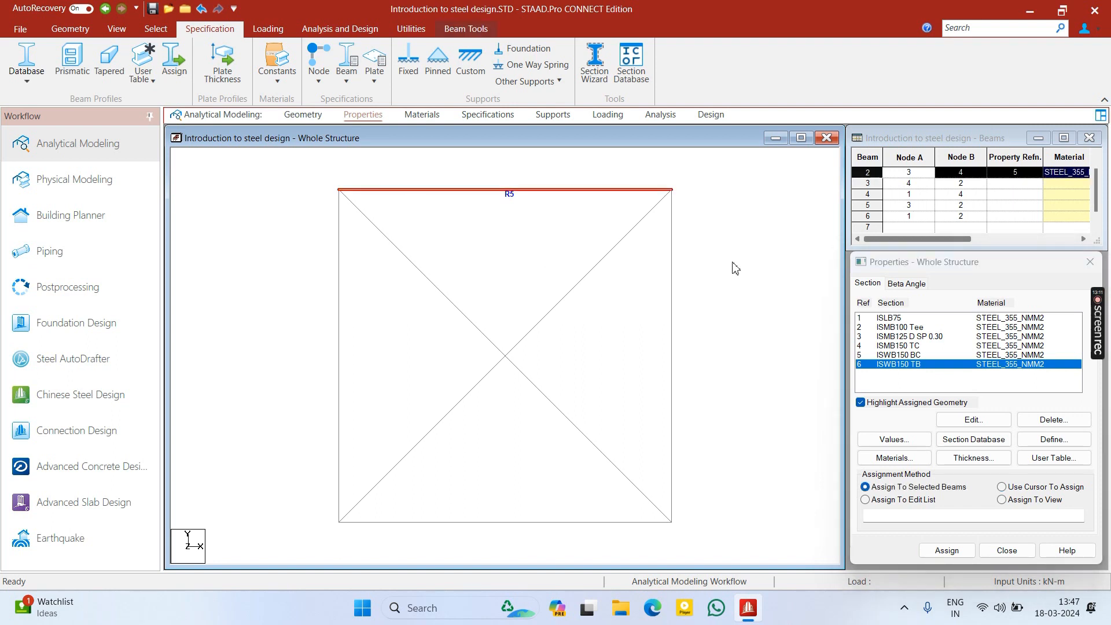
right_click(717, 255)
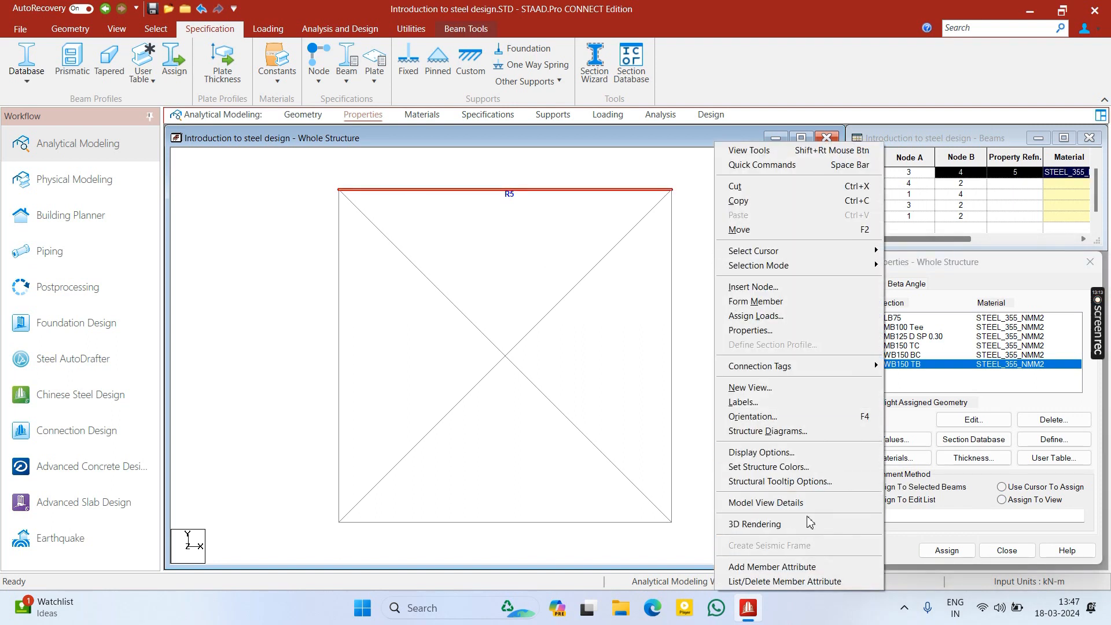
click(787, 524)
drag(594, 352, 820, 265)
drag(597, 299, 598, 270)
scroll(611, 272, up, 5)
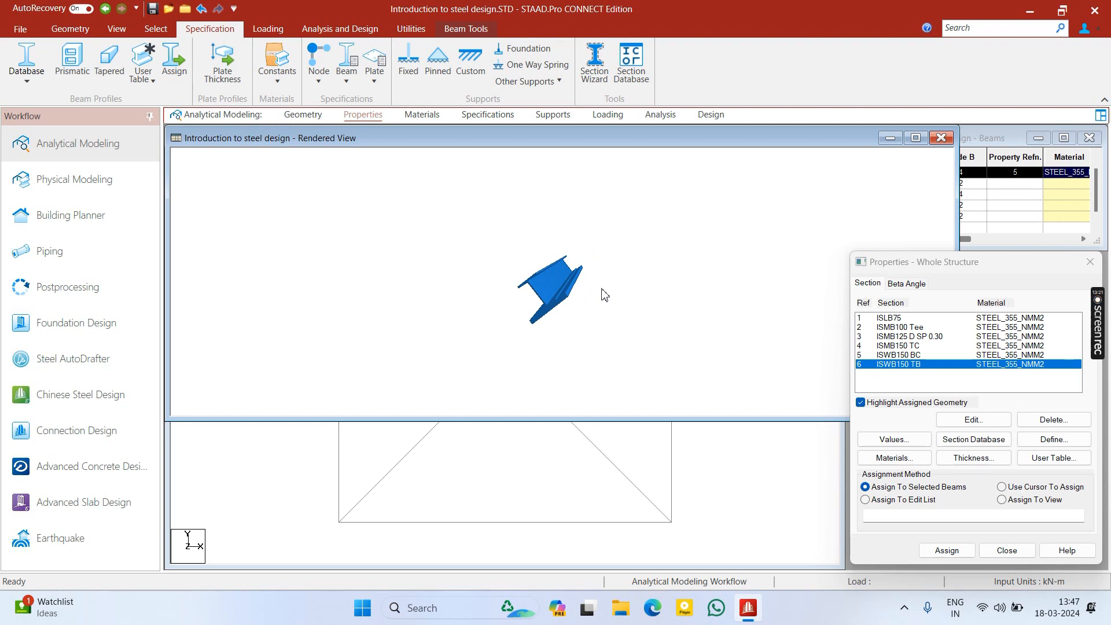
click(941, 139)
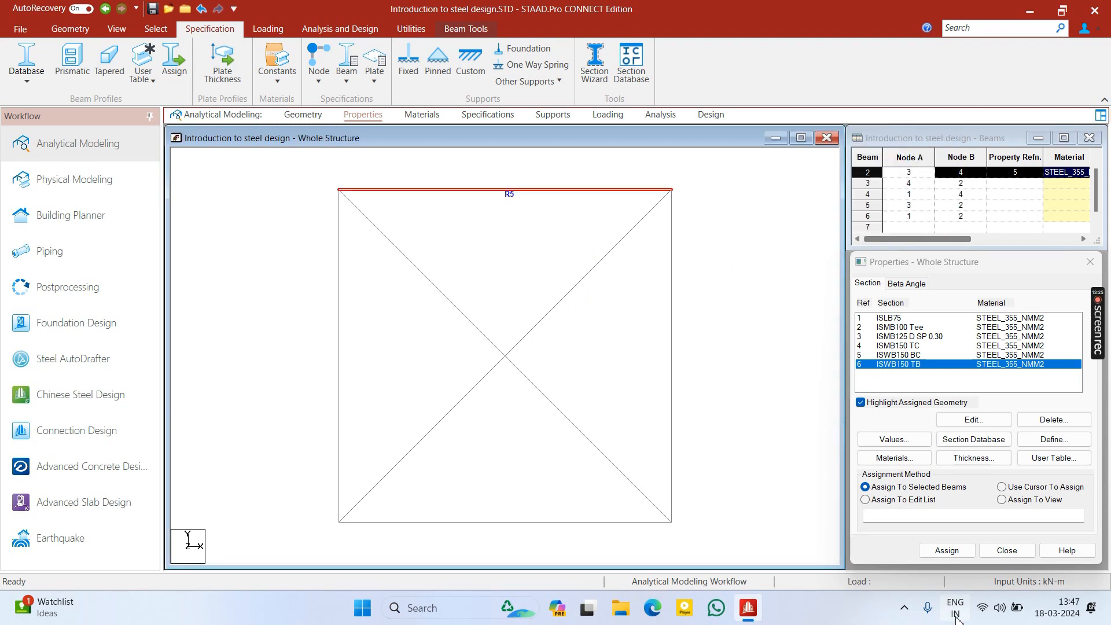
click(940, 551)
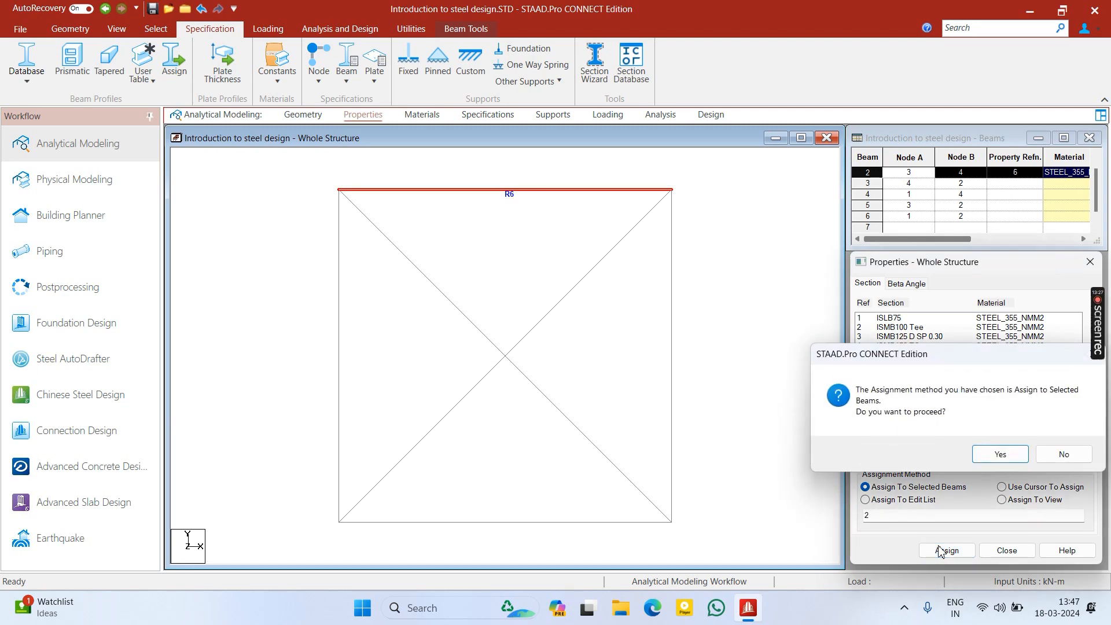
key(Return)
- Examine the top and bottom cover plates from the beam's end in a 3D rendering of the top beam, closing it when done
right_click(618, 191)
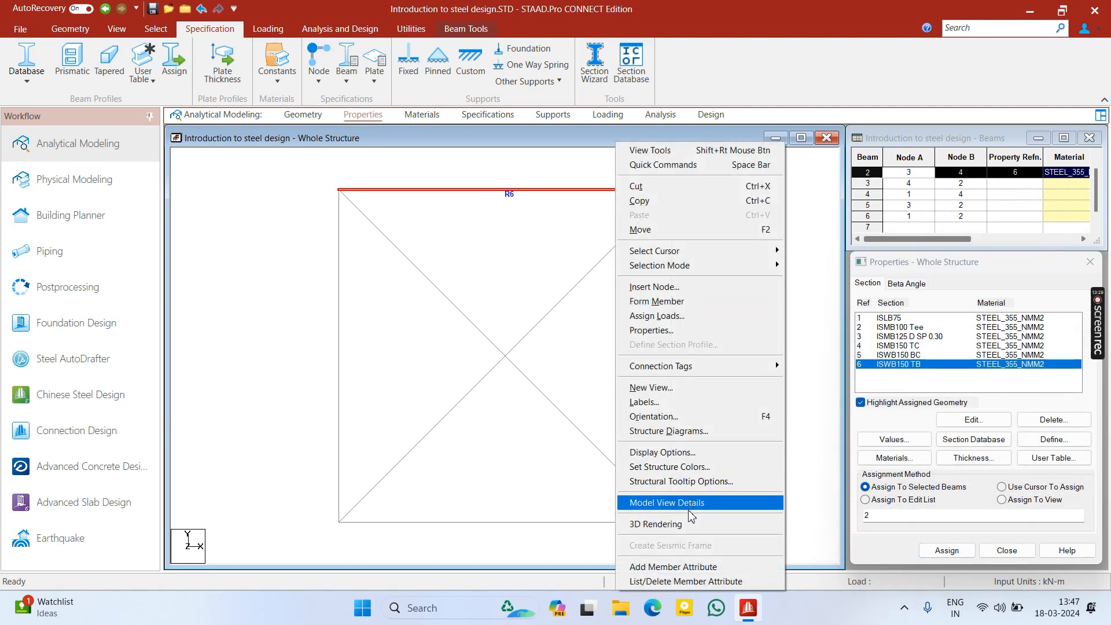
click(656, 524)
drag(510, 336, 573, 285)
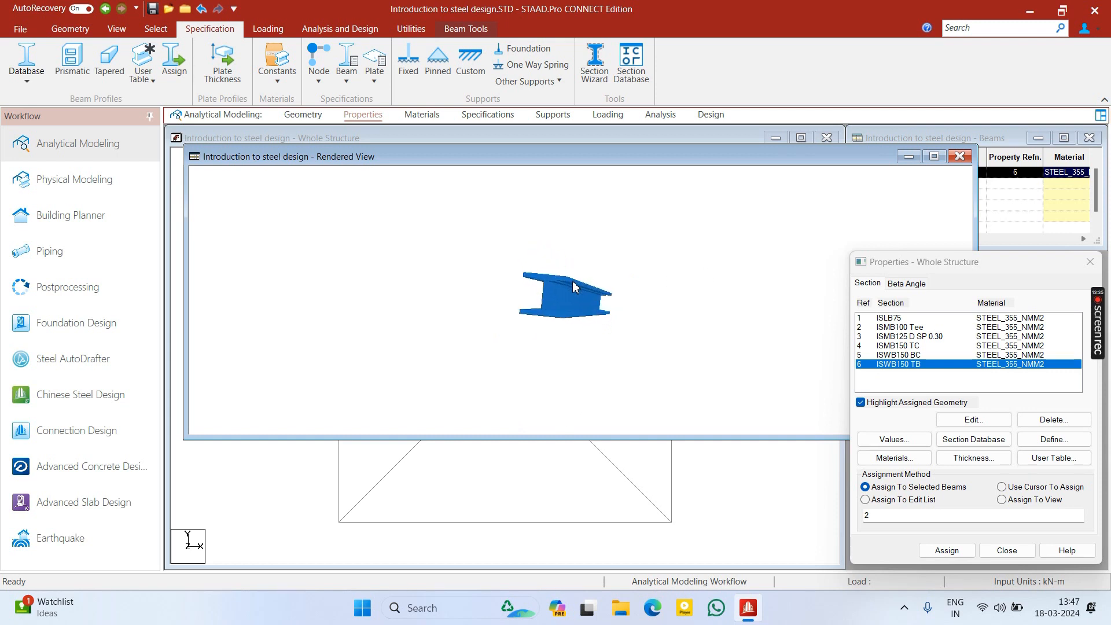
scroll(574, 282, up, 2)
drag(544, 315, 603, 326)
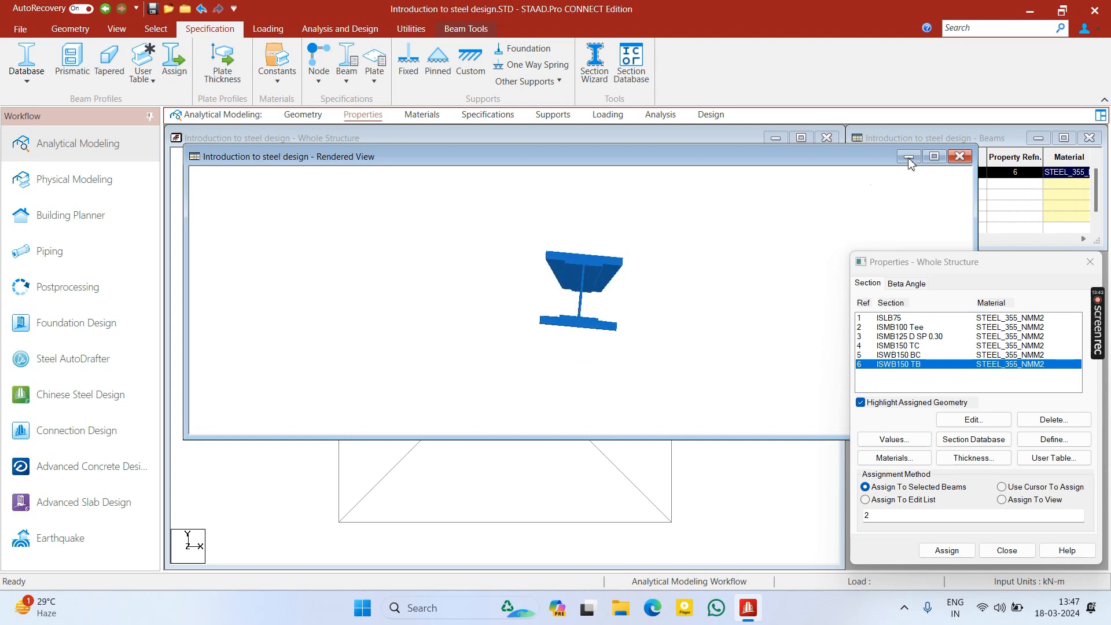
drag(878, 160, 533, 167)
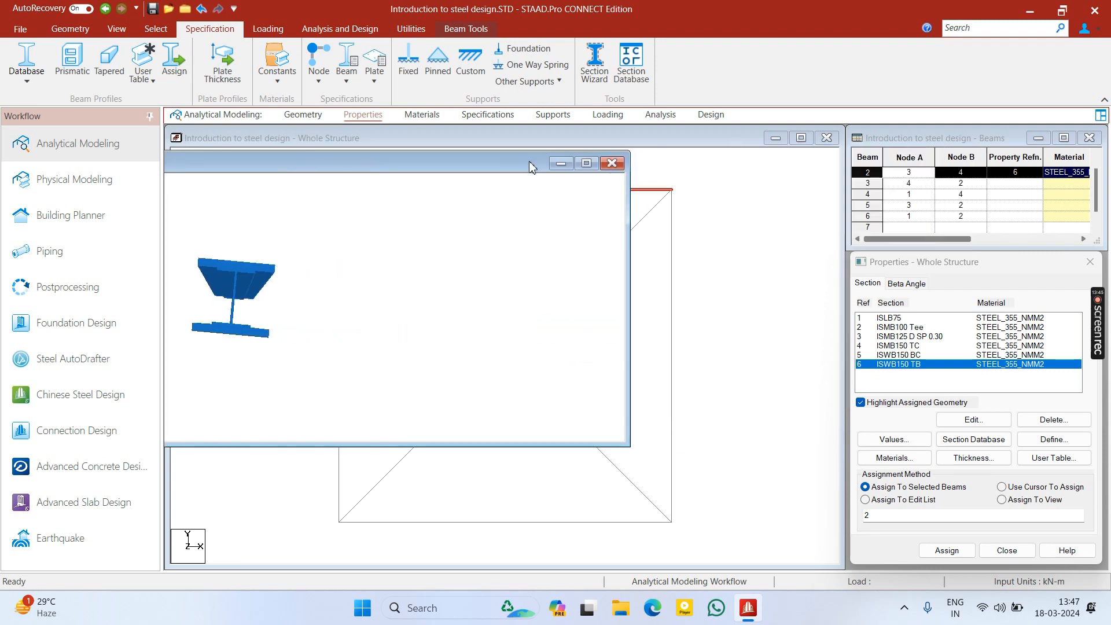
click(612, 165)
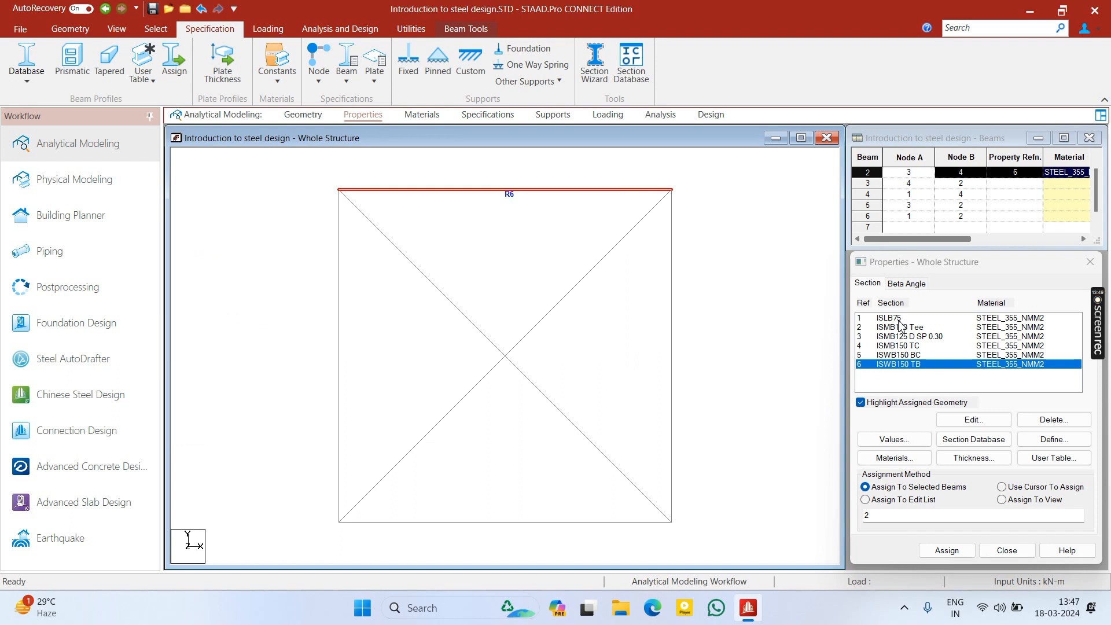
- Delete the selected top beam and all defined sections, from ISLB75 to ISWB150 TB, leaving the section list empty
key(Delete)
key(Return)
click(908, 328)
key(Delete)
key(Return)
click(899, 355)
key(Delete)
key(Return)
click(882, 321)
key(Delete)
key(Return)
click(893, 319)
key(Delete)
key(Return)
click(892, 320)
key(Delete)
key(Return)
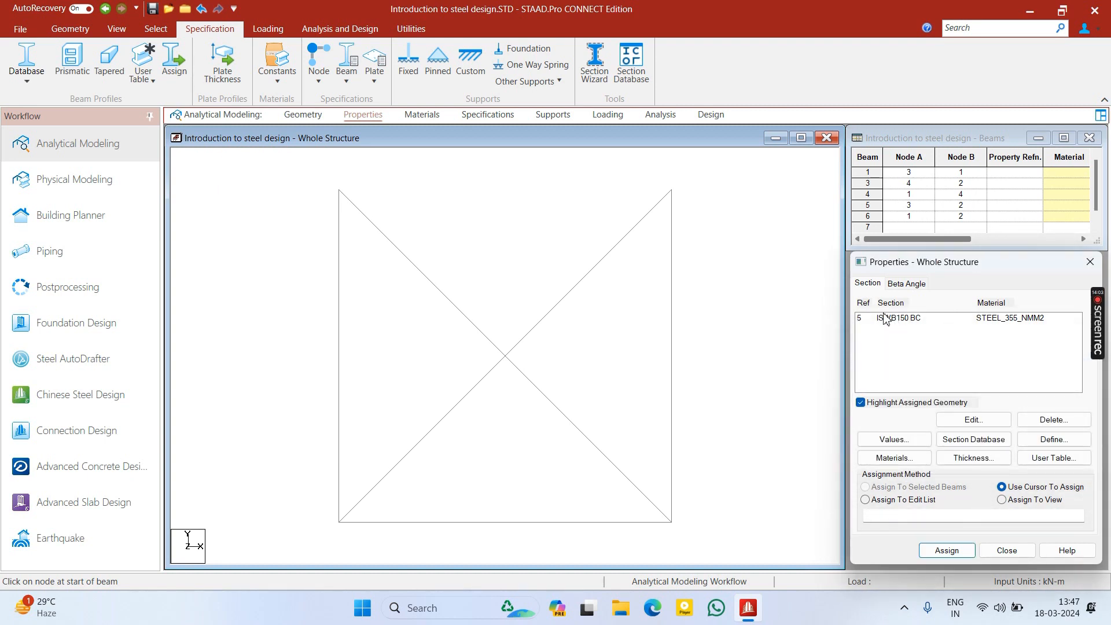
click(885, 322)
key(Delete)
key(Return)
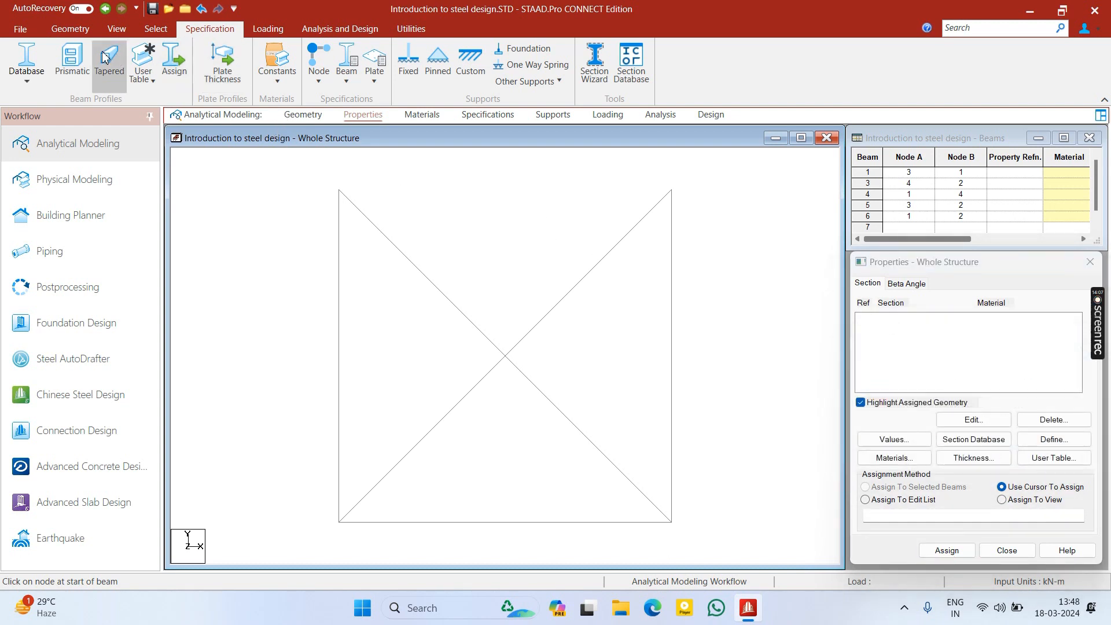
- Redraw the frame's top beam with Add Beam, from node 3 to node 4
click(70, 28)
click(274, 62)
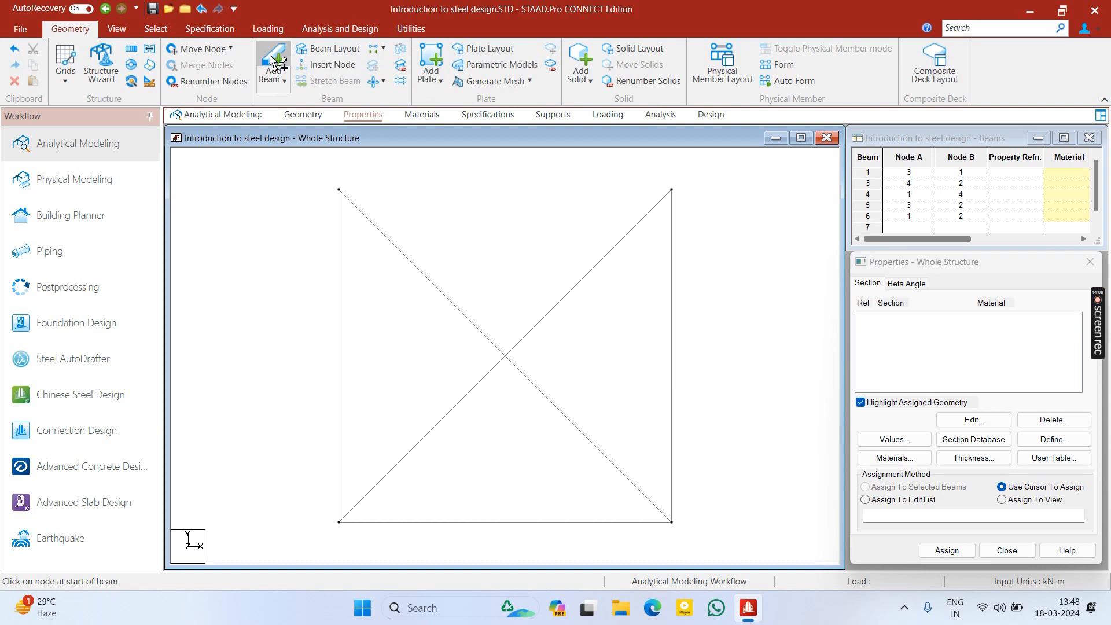
drag(340, 191, 671, 192)
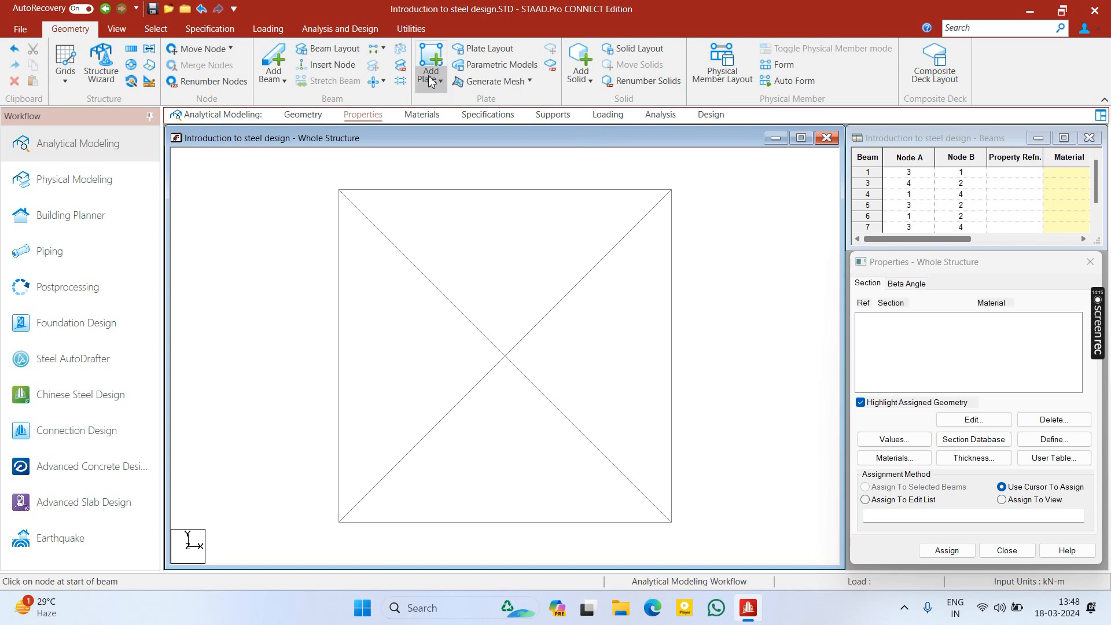
- Define the Indian I Shape section I80012B55012 from the section database as a single section with STEEL material
click(984, 440)
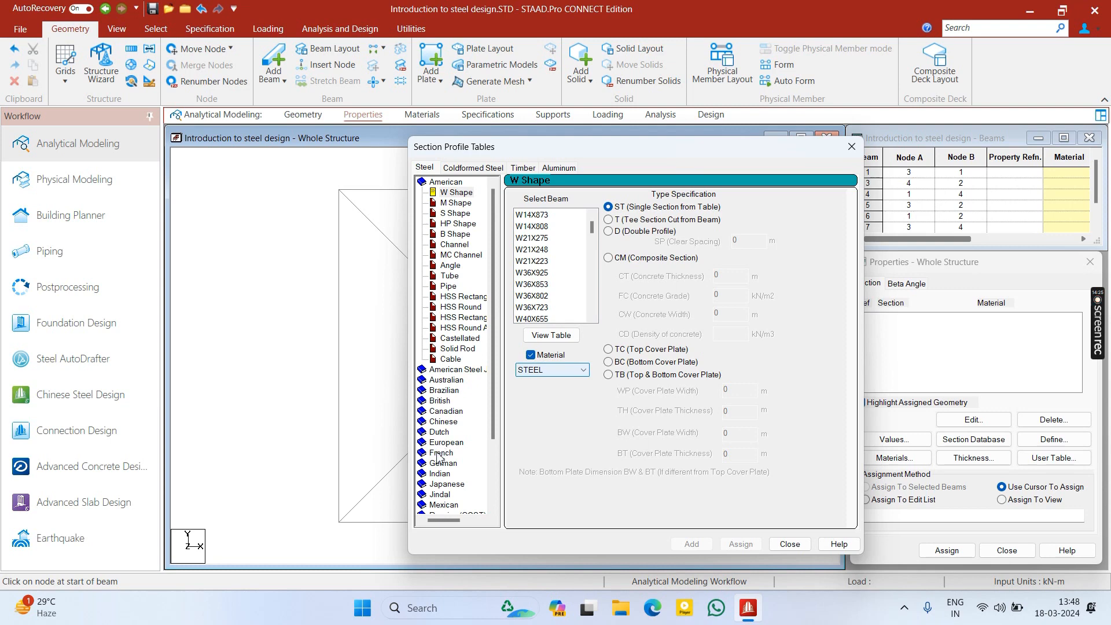
double_click(440, 474)
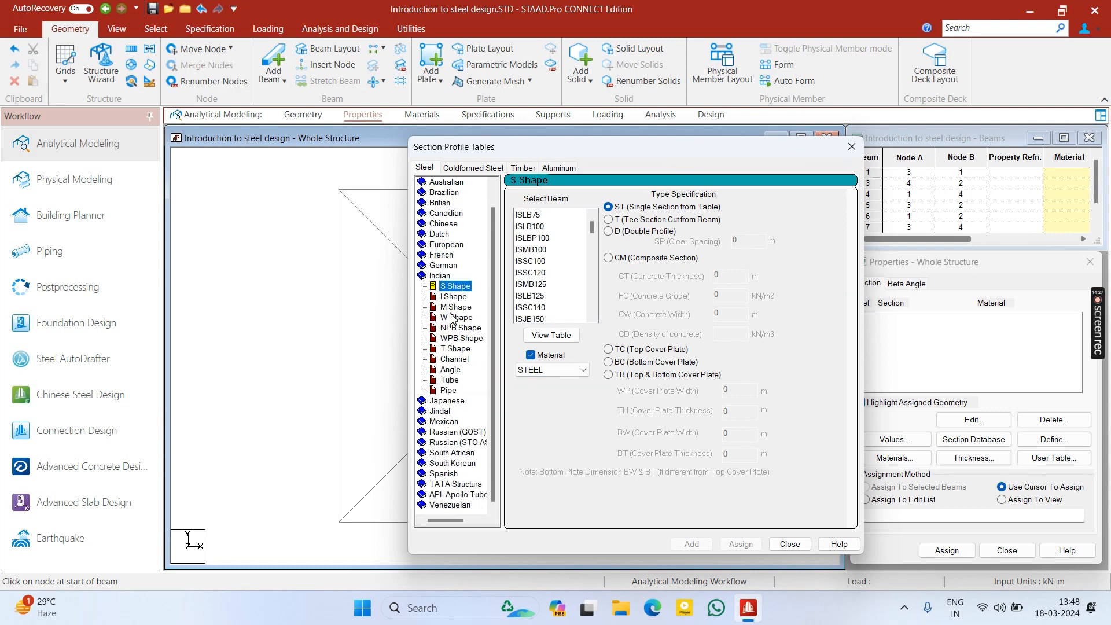
click(450, 298)
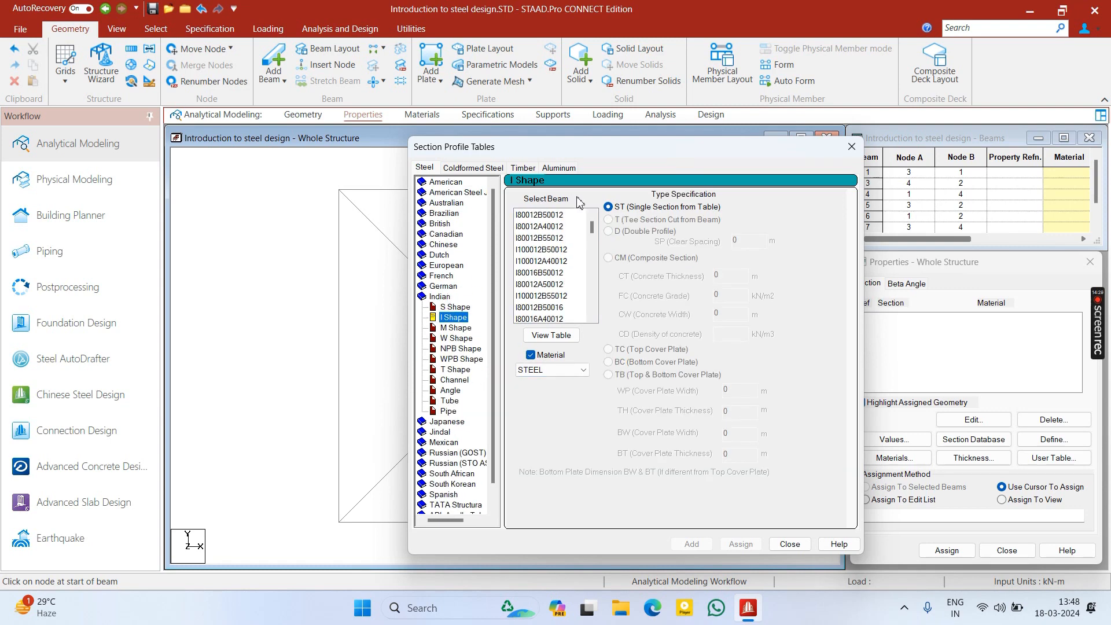
click(550, 244)
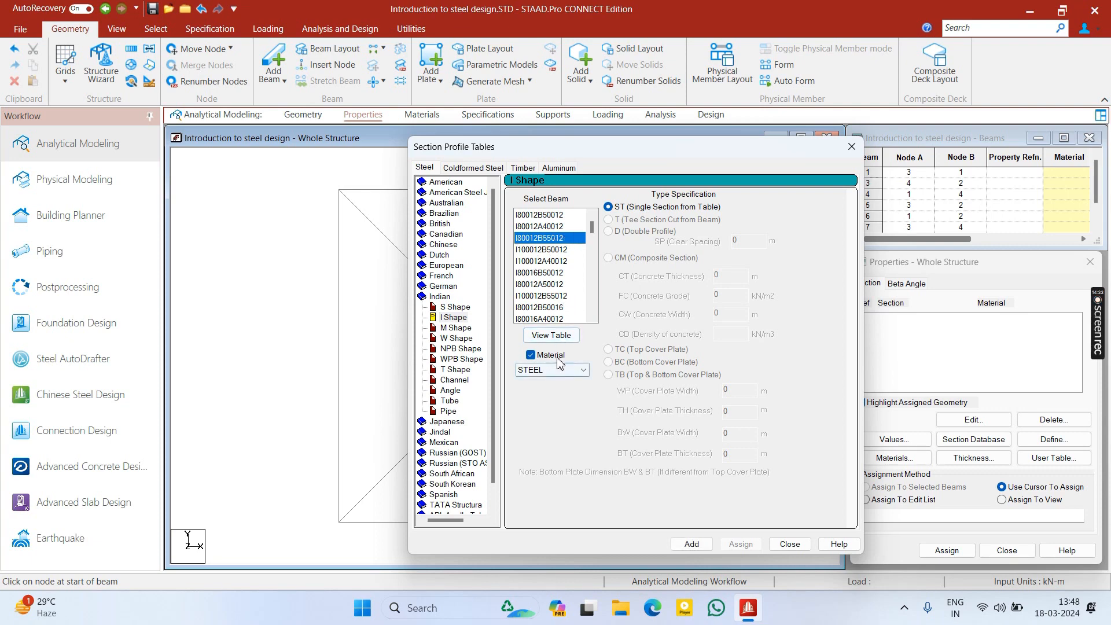
click(692, 545)
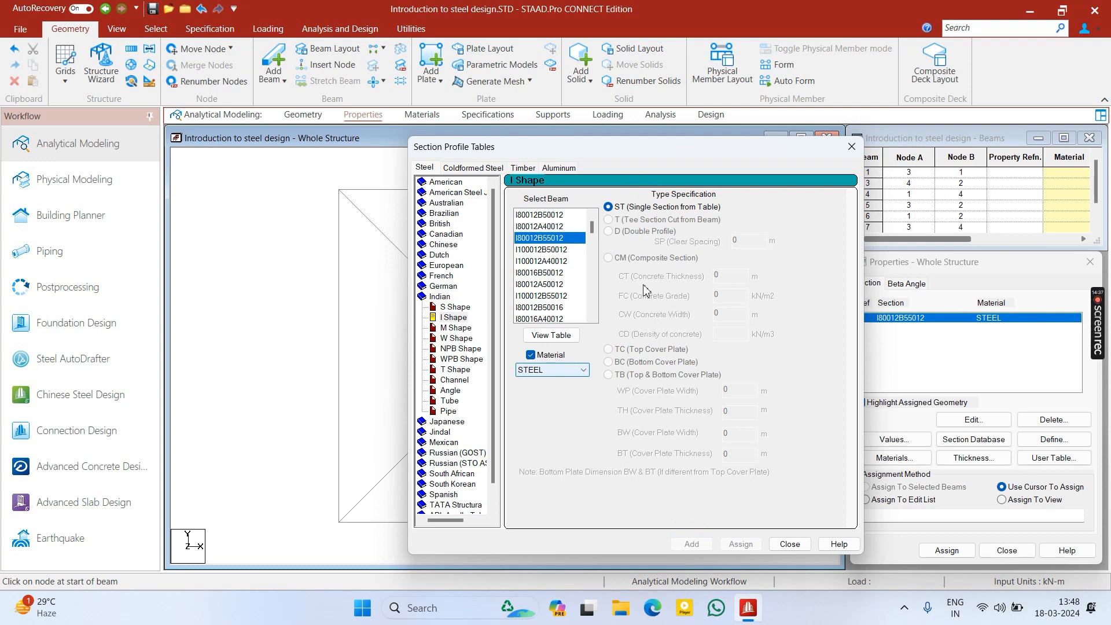
- Add the Indian M Shape section IM350300X012 with STEEL material to the defined sections
click(452, 328)
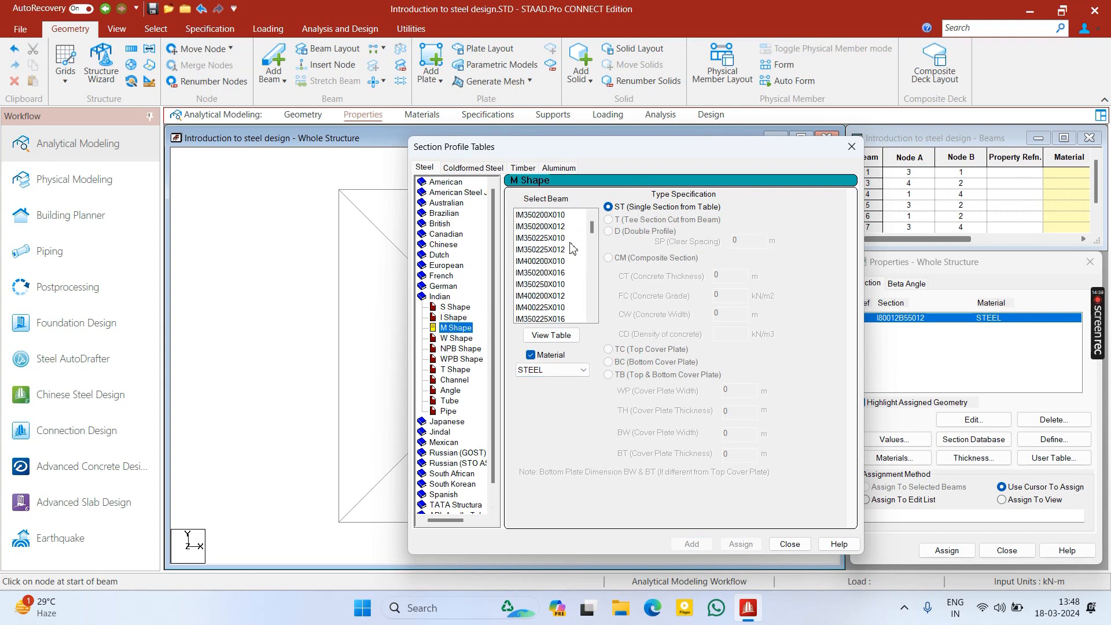
scroll(590, 316, down, 3)
click(550, 296)
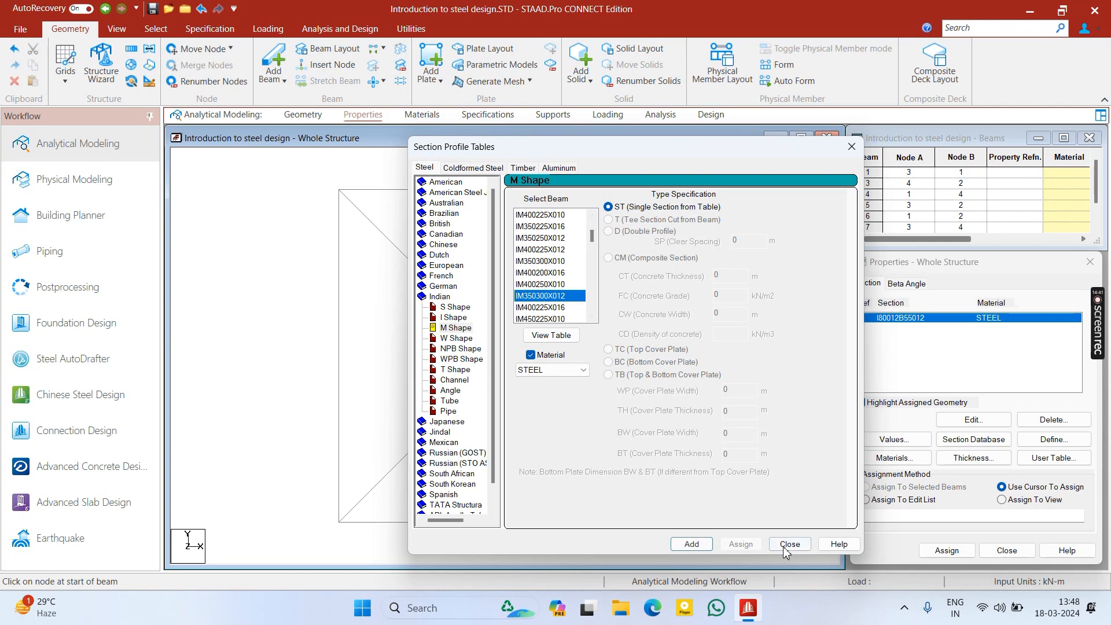
click(695, 544)
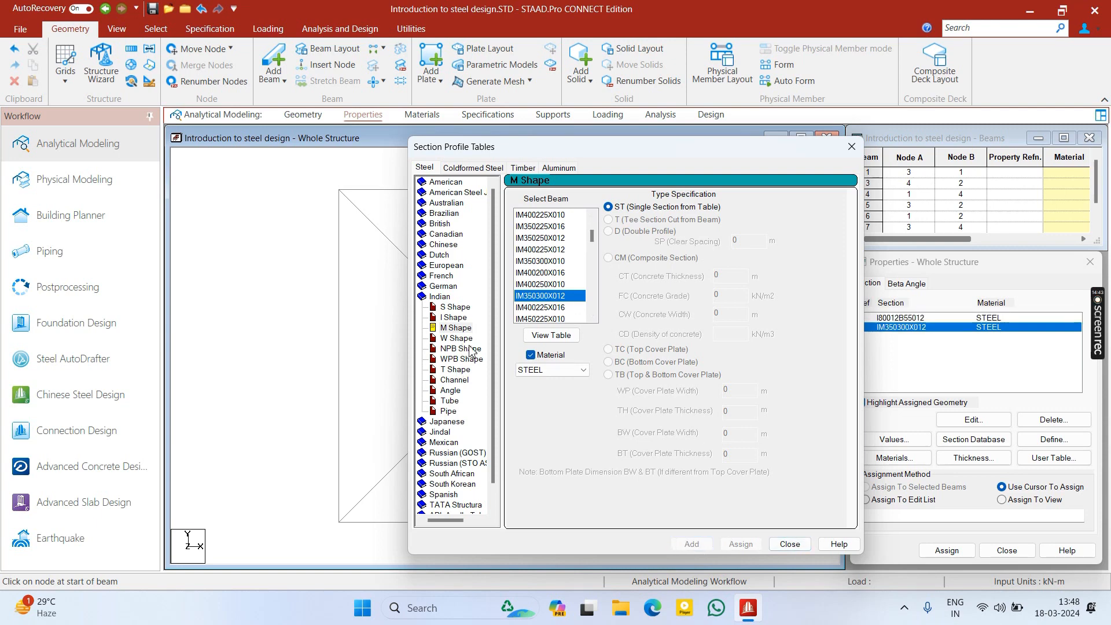
- Add the Indian W Shape section IW350350X012 with STEEL material to the defined sections
click(457, 338)
click(550, 285)
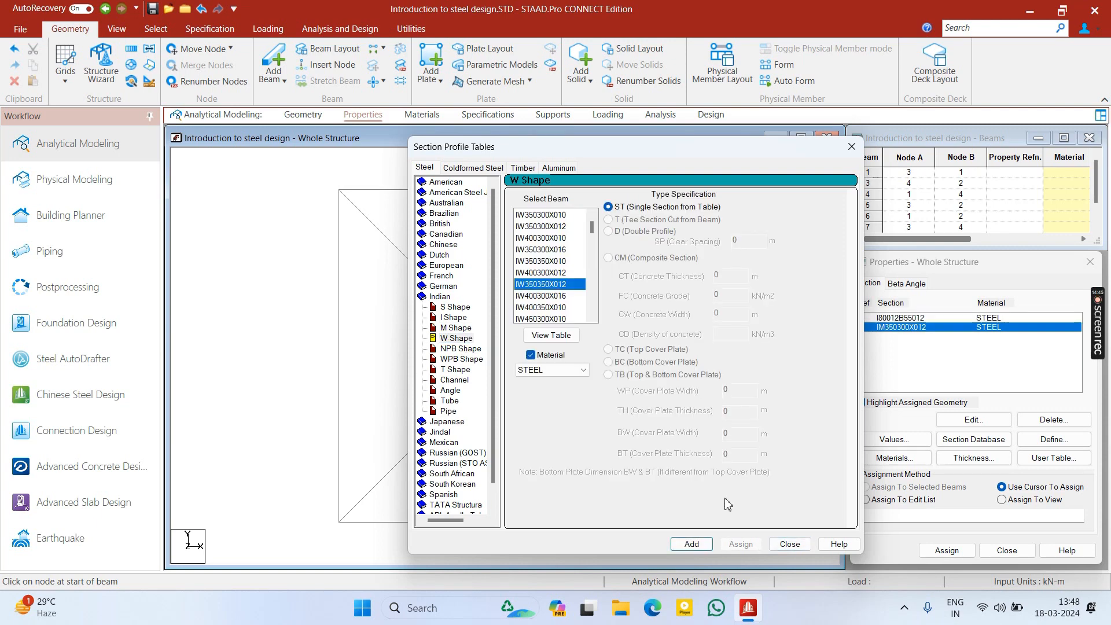
click(693, 545)
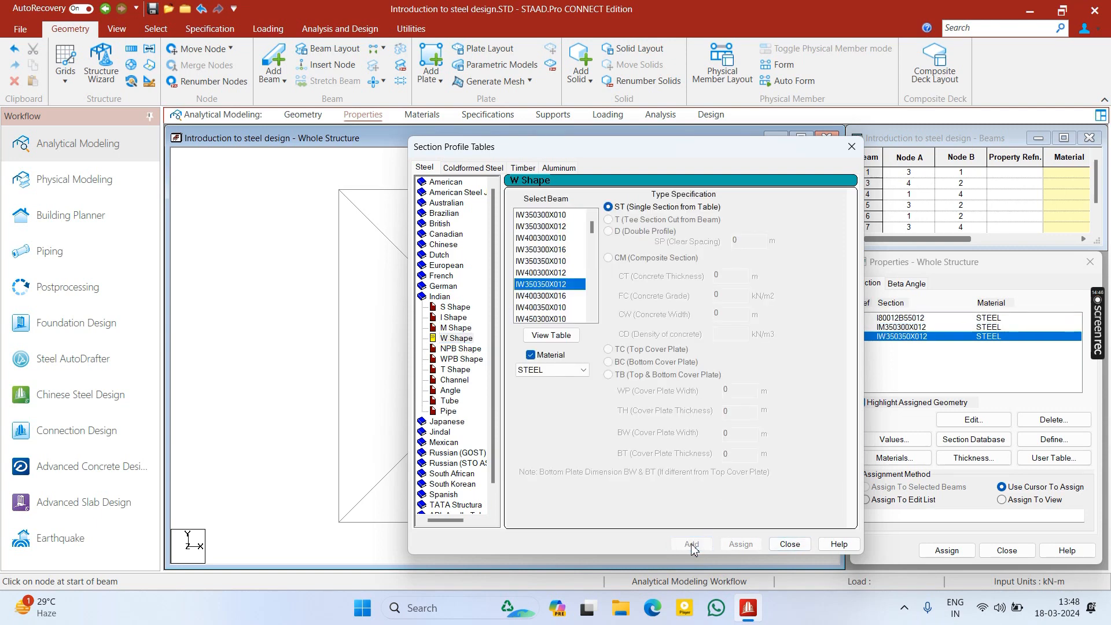
- Add the Indian NPB Shape section NPB180X90X21.27 and the WPB Shape section WPB100X100X20.44 with STEEL material to the defined sections
click(461, 349)
click(547, 285)
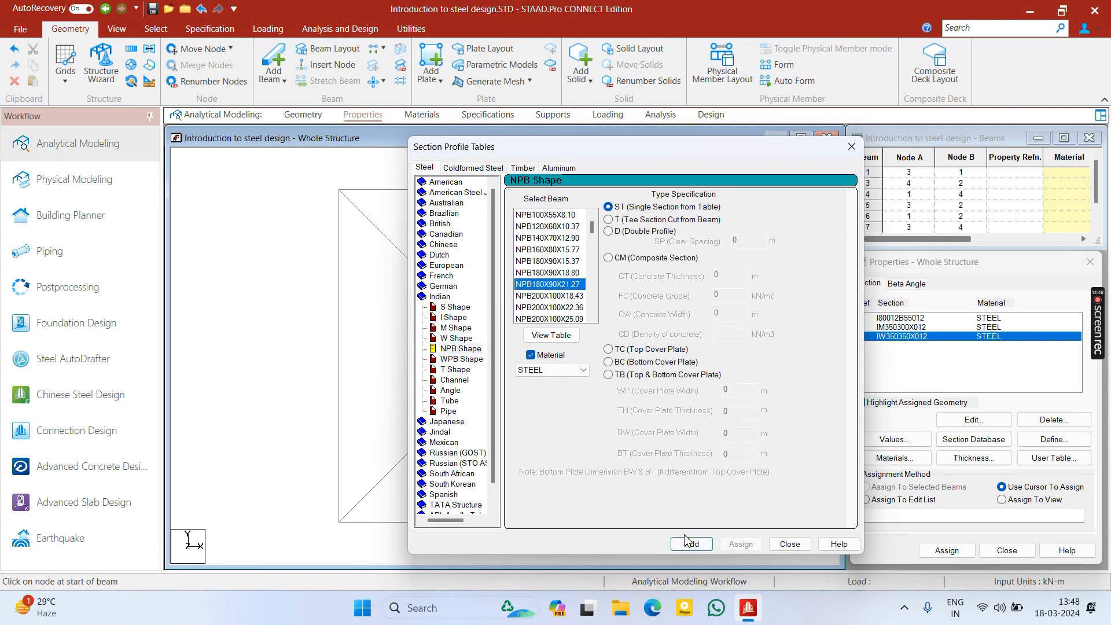
click(693, 547)
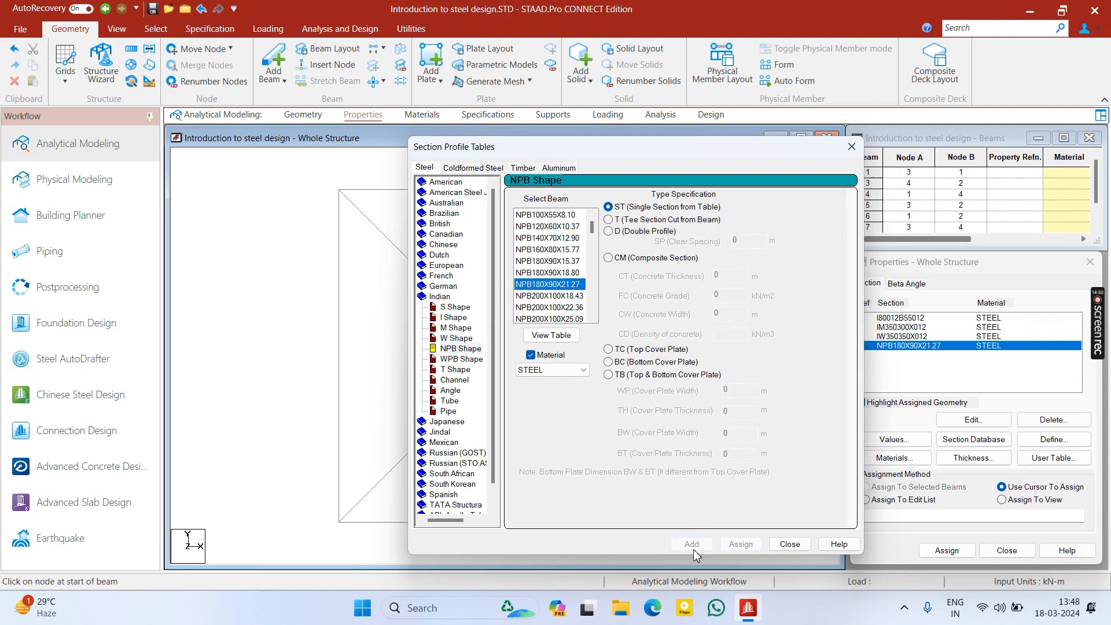
click(458, 359)
click(550, 238)
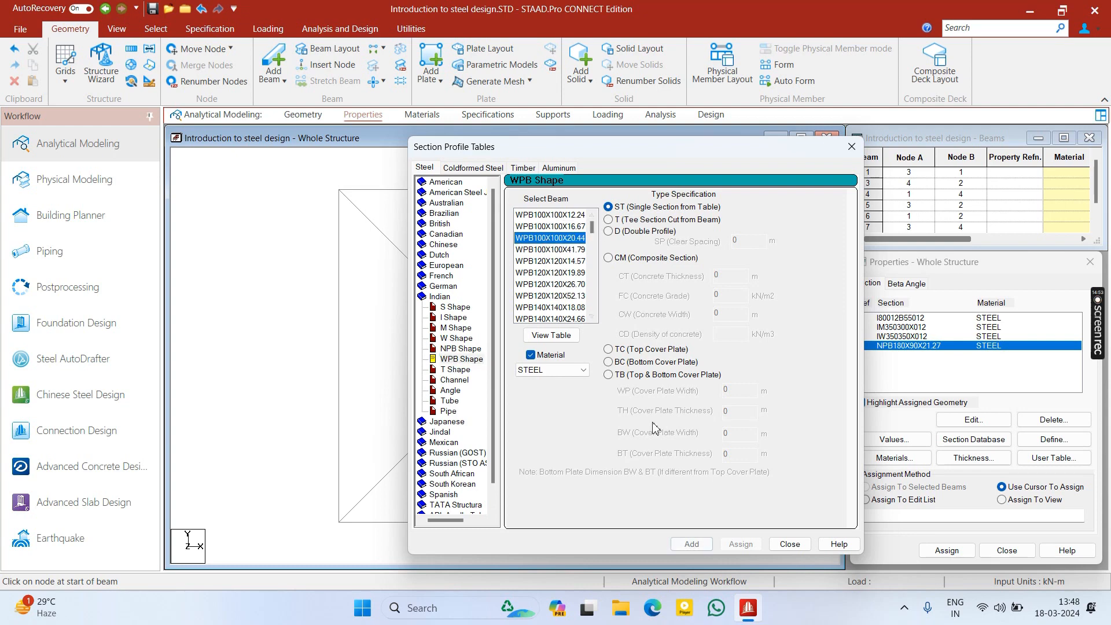
click(701, 548)
- Add the Indian T Shape section ISNT75 and the Channel section ISMC200 as single sections with STEEL material
click(455, 371)
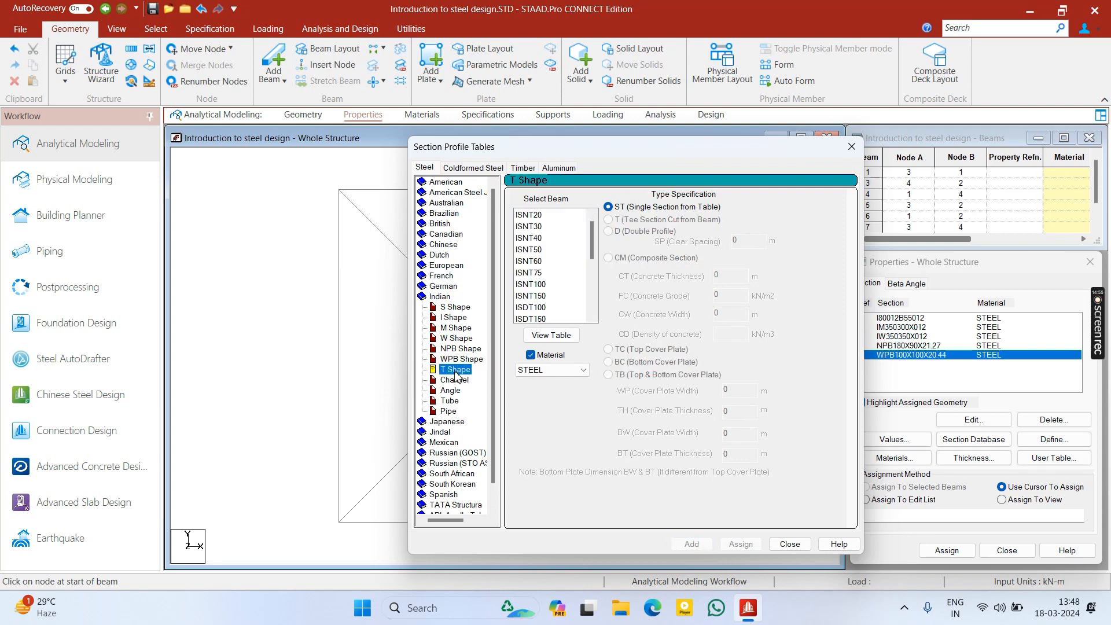
click(540, 275)
click(691, 545)
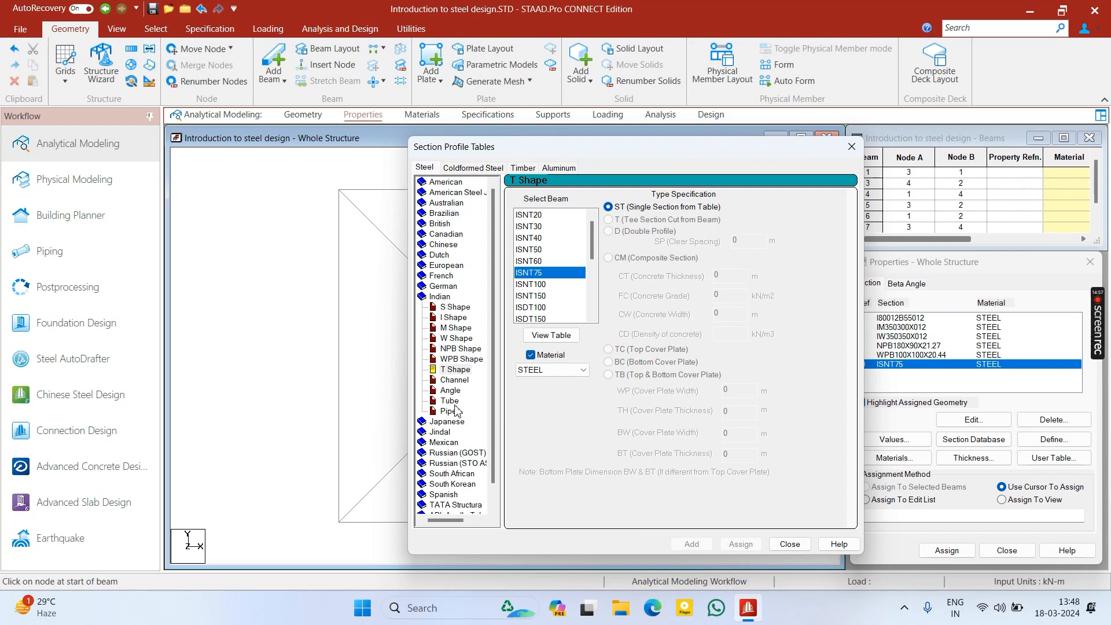
click(454, 381)
click(537, 316)
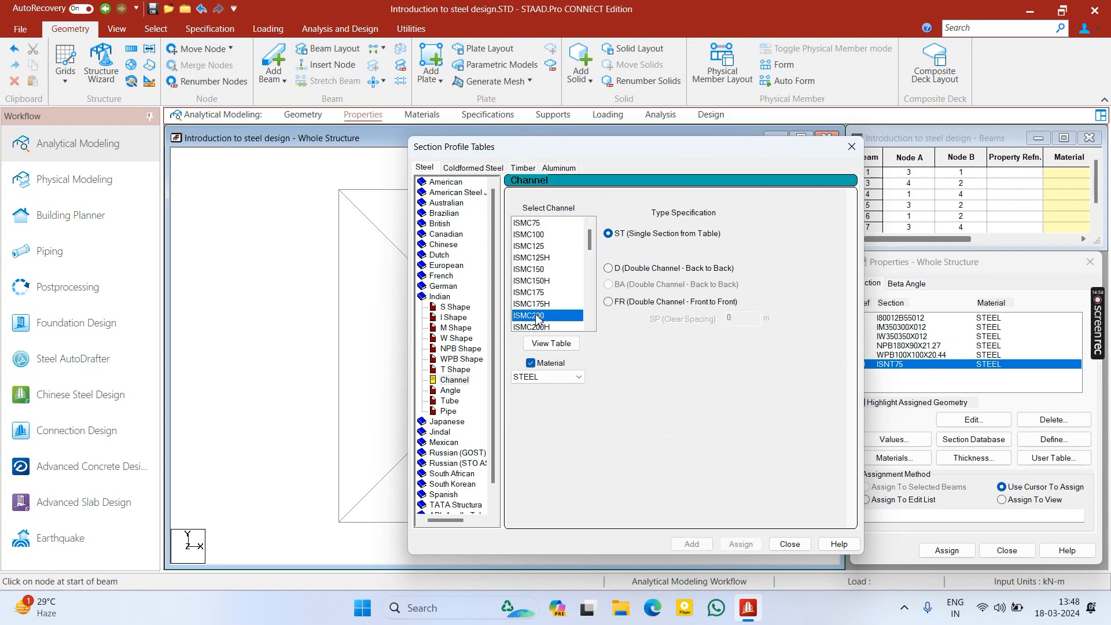
click(691, 545)
- Add the Indian Angle section ISA30x20x5 and the Tube section TUB35352.6 with STEEL material to the defined sections
click(450, 390)
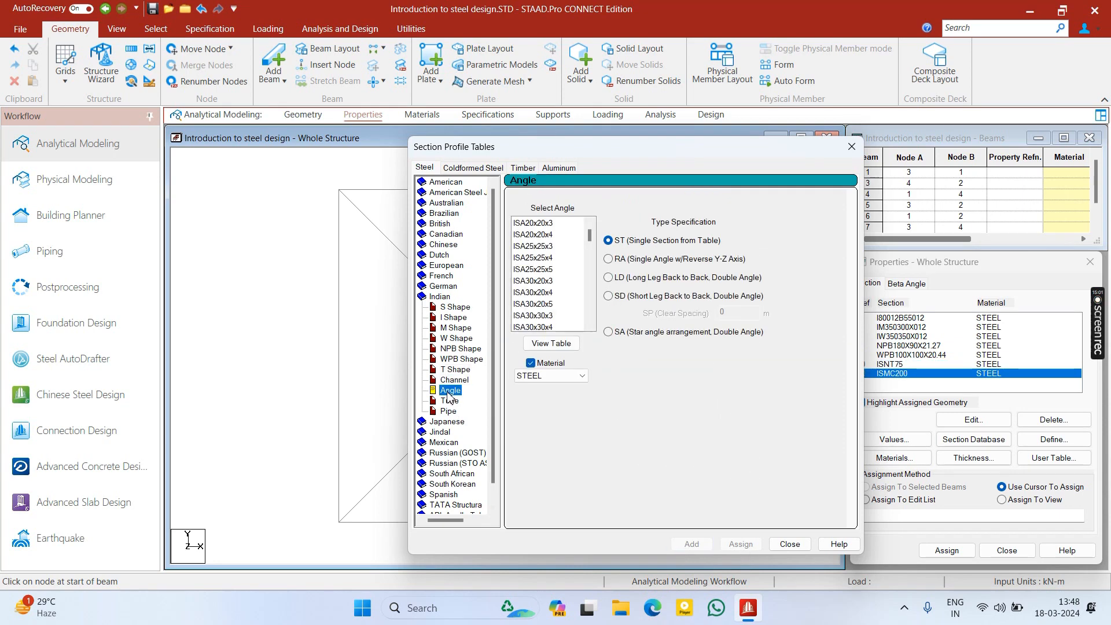
click(565, 305)
click(692, 544)
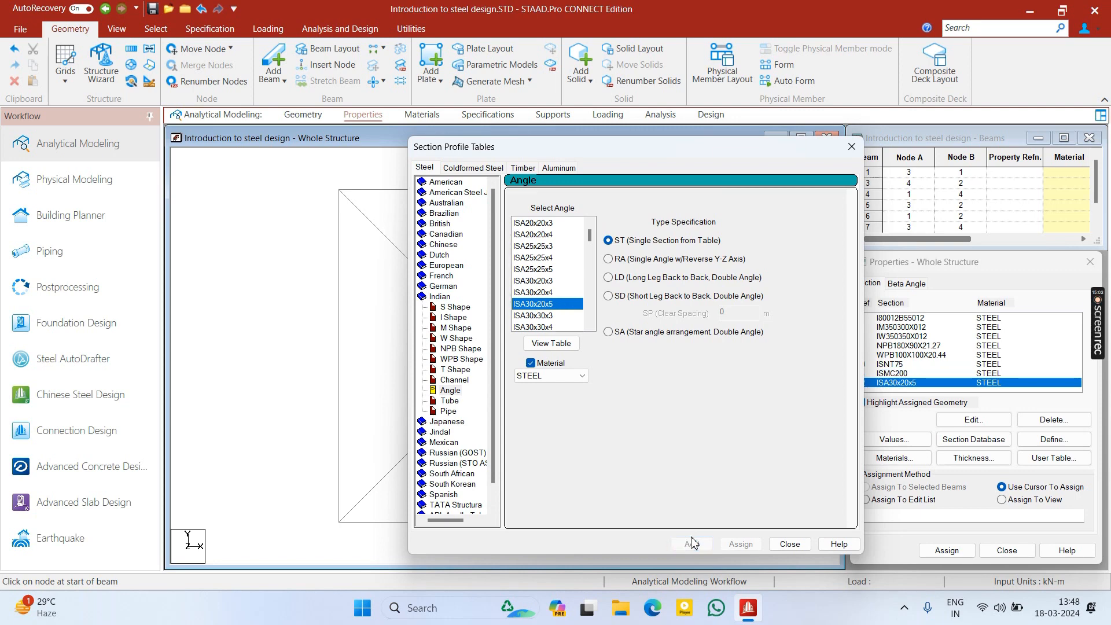
click(451, 401)
click(547, 281)
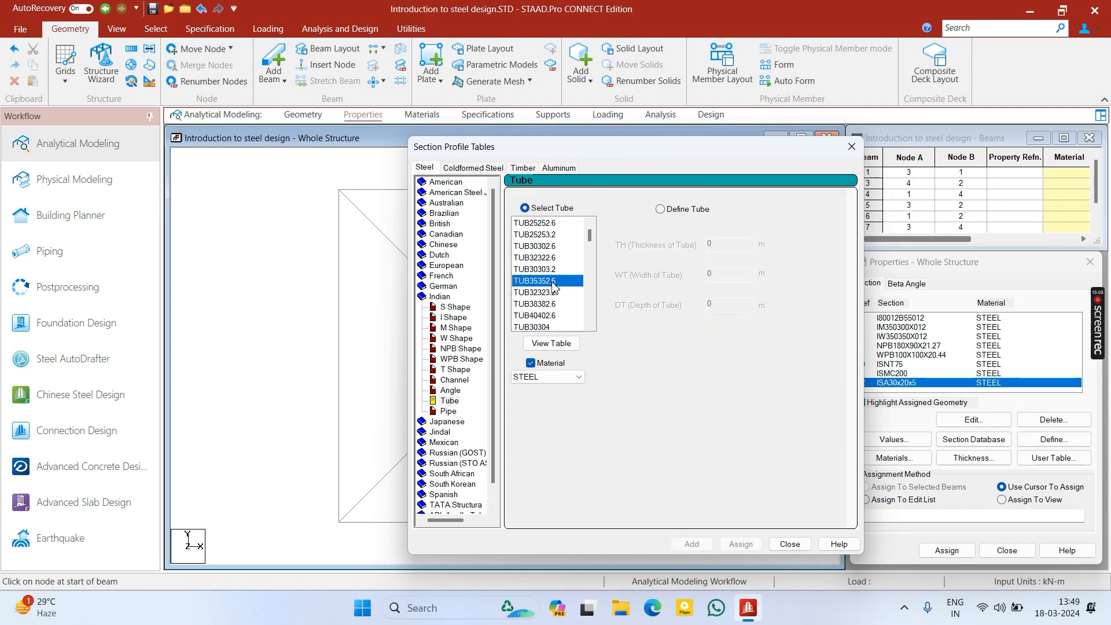
click(697, 549)
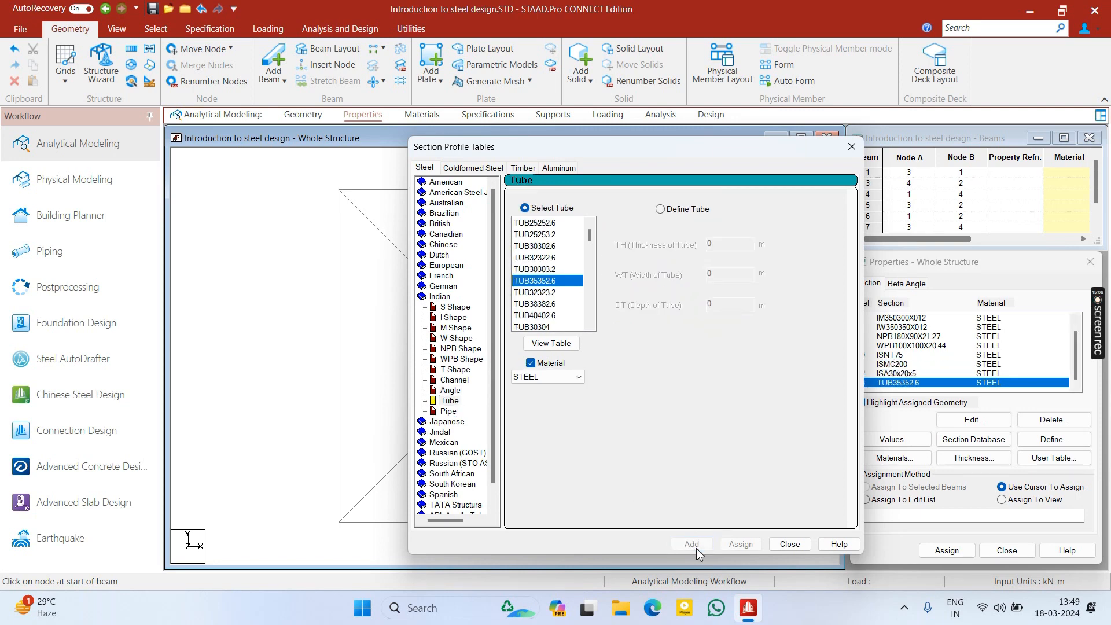
- Add the Indian Pipe section PIP337M with STEEL material and close the section profile tables
click(449, 412)
click(550, 304)
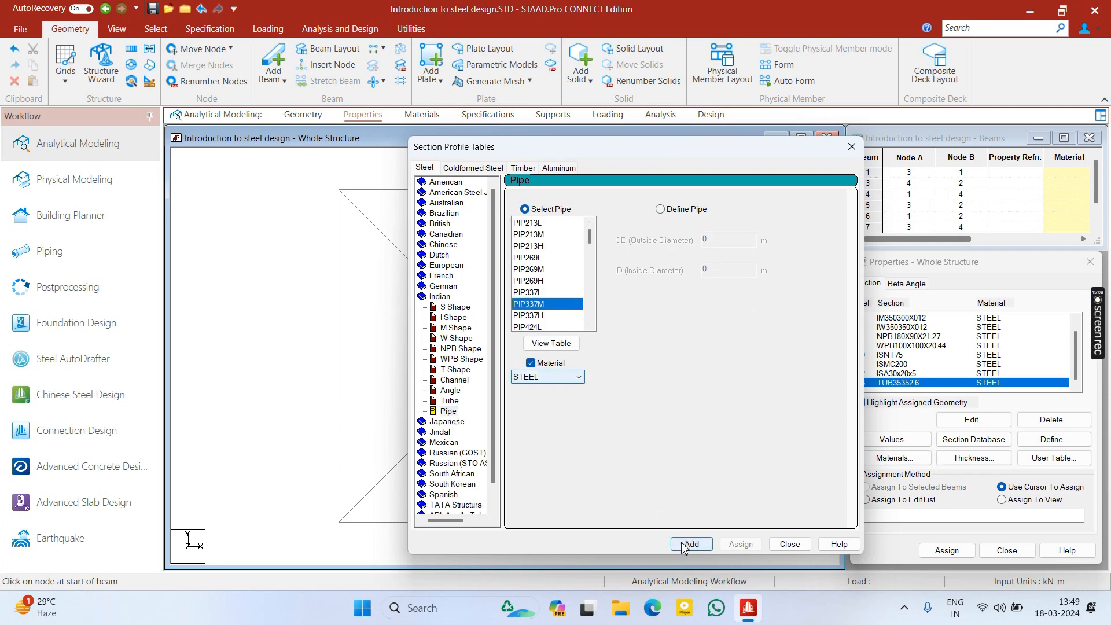
click(693, 544)
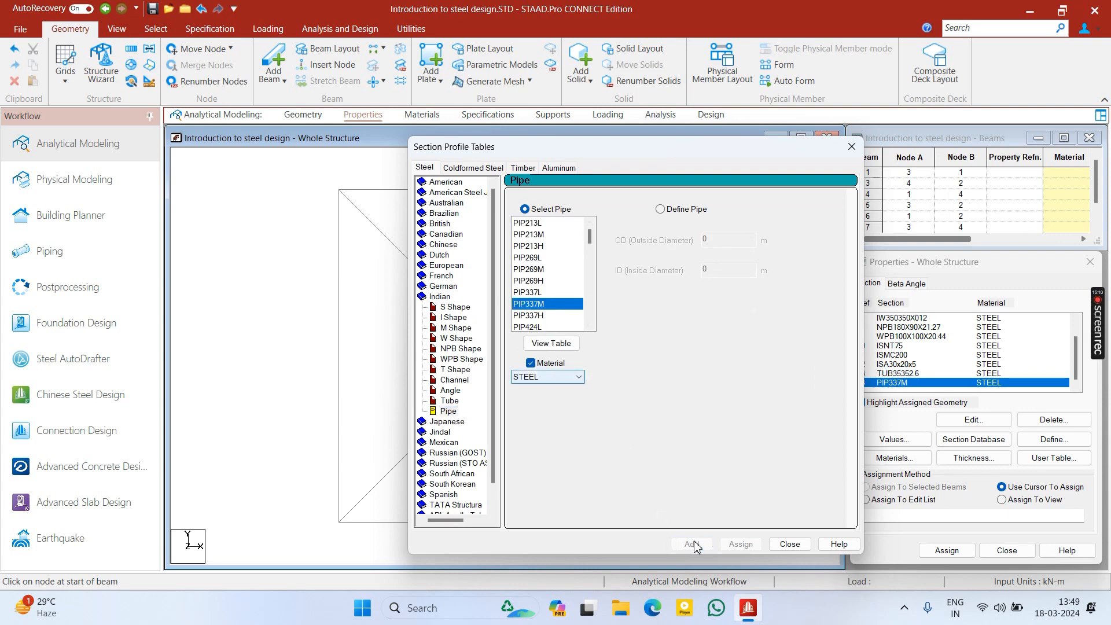
click(791, 545)
- Assign the I80012B55012 section to the frame's top beam between nodes 3 and 4
scroll(910, 346, up, 1)
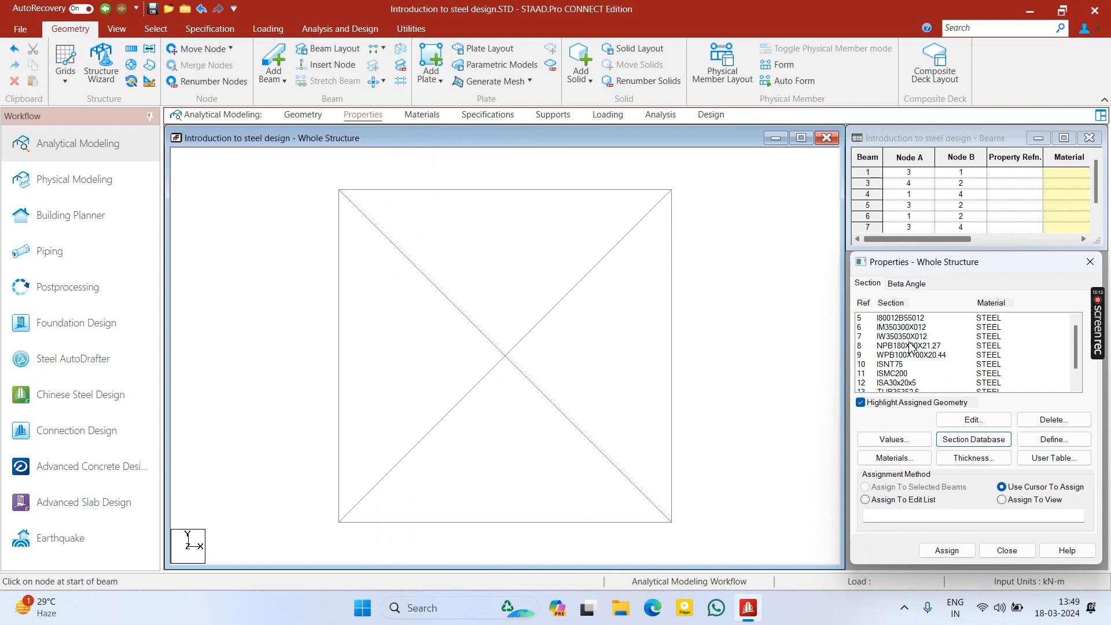
click(898, 320)
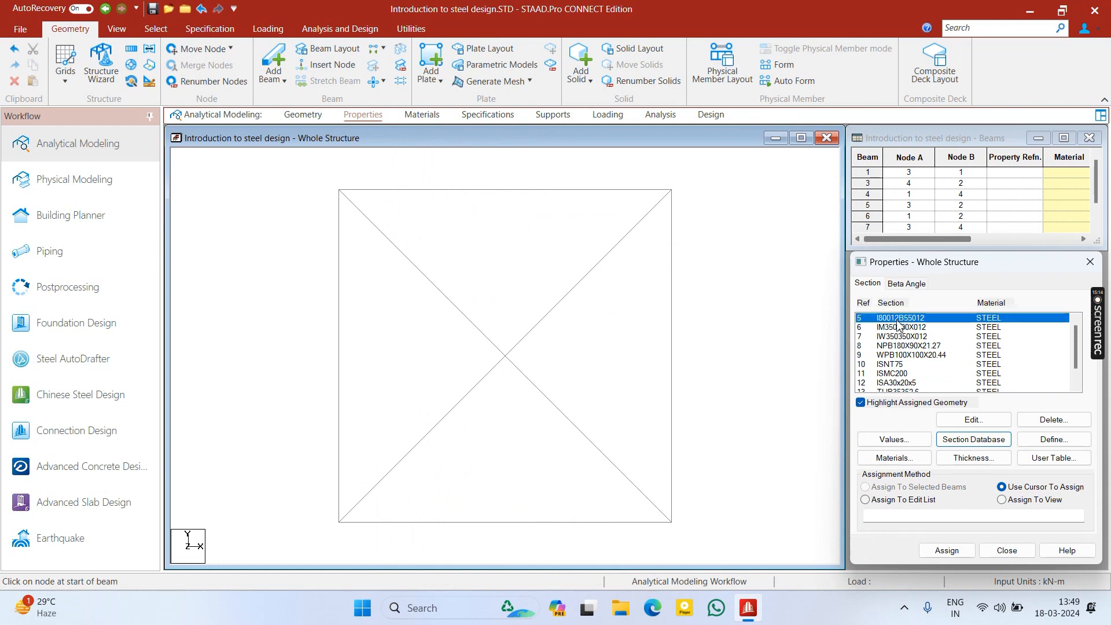
click(589, 192)
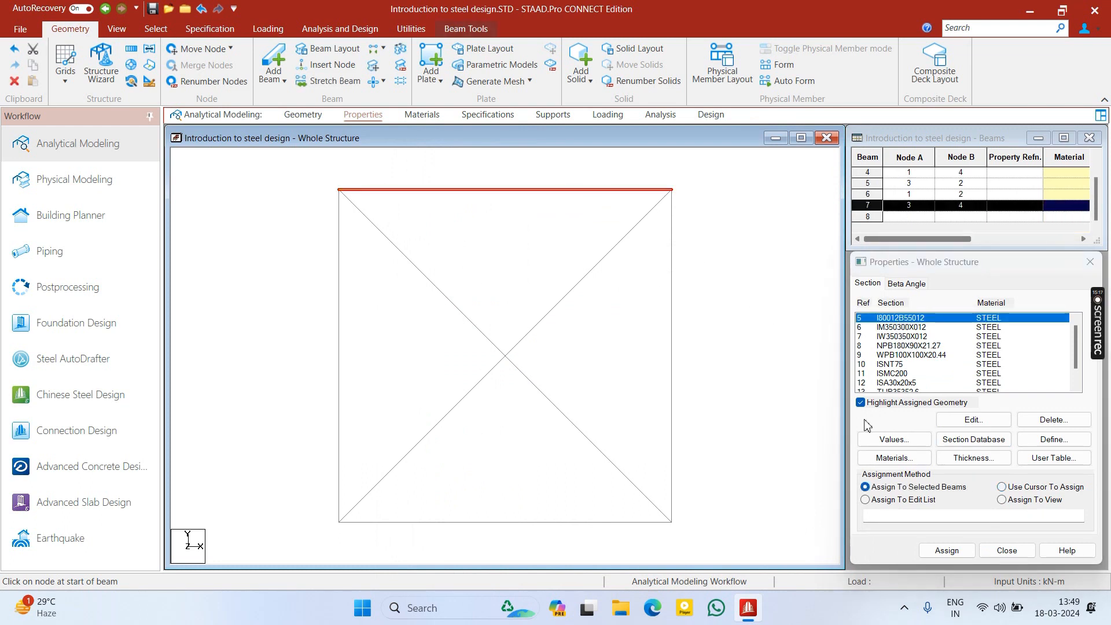
click(947, 550)
key(Return)
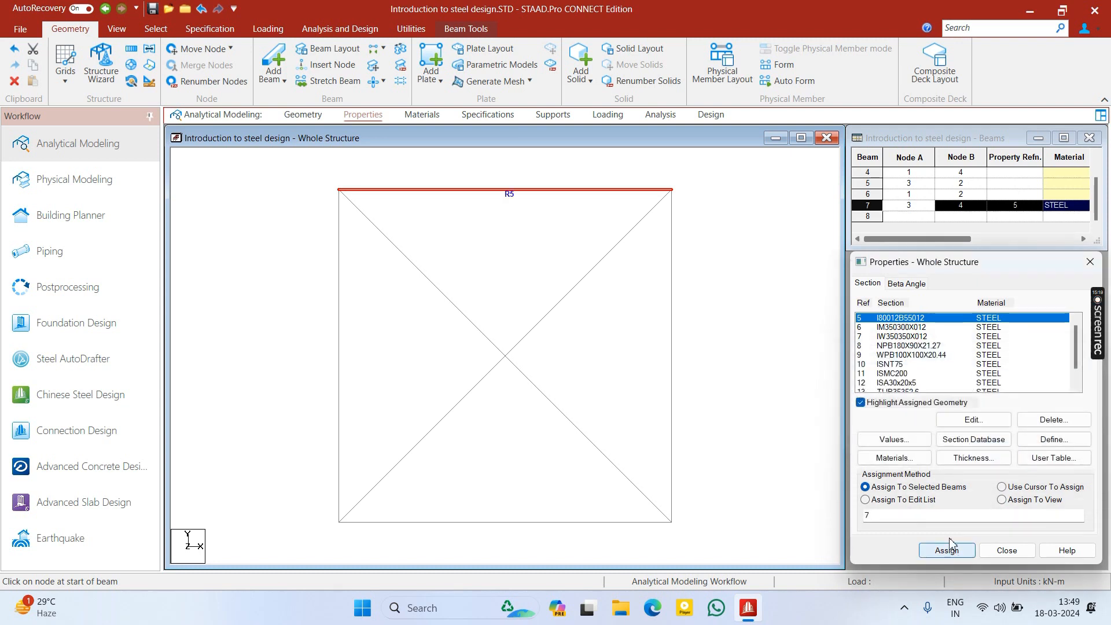
- Assign the IM350300X012 section to the frame's right column between nodes 4 and 2
click(907, 328)
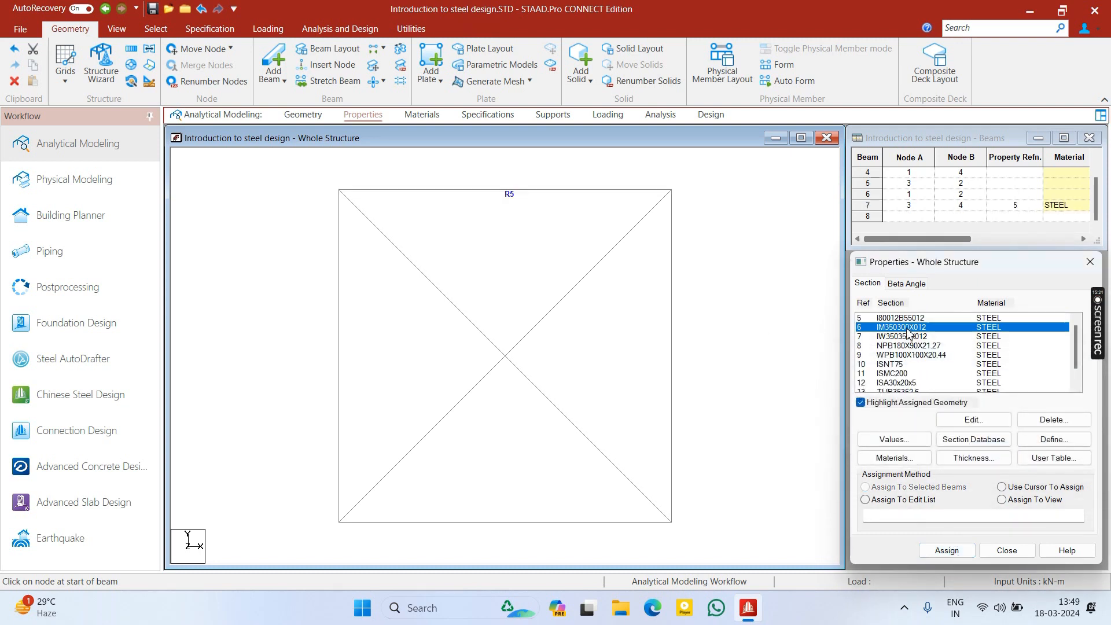
click(671, 317)
click(947, 550)
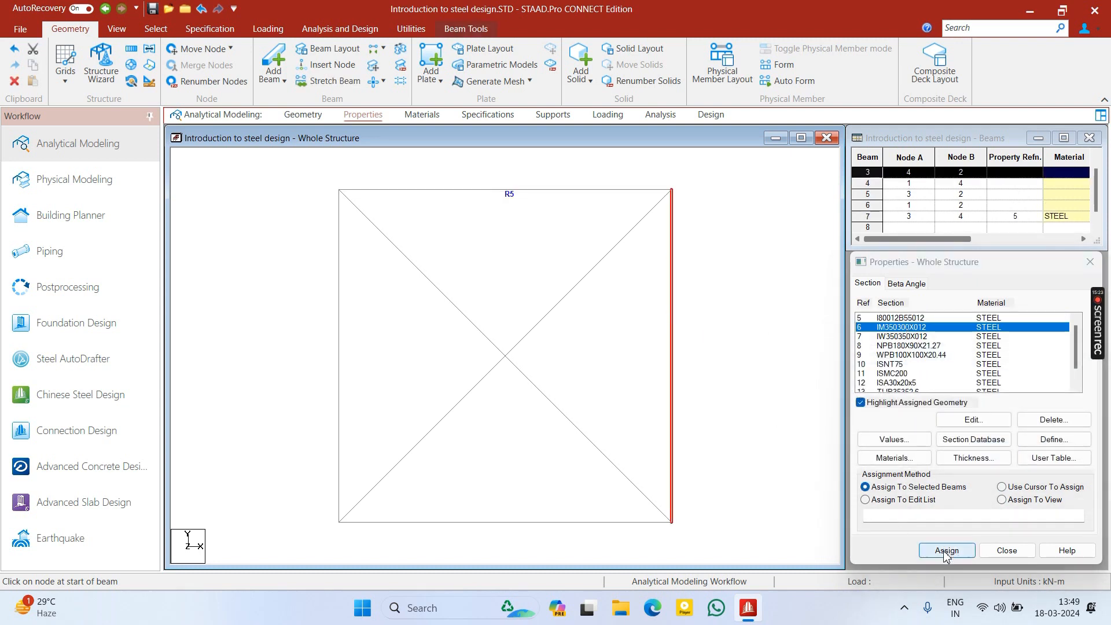
key(Return)
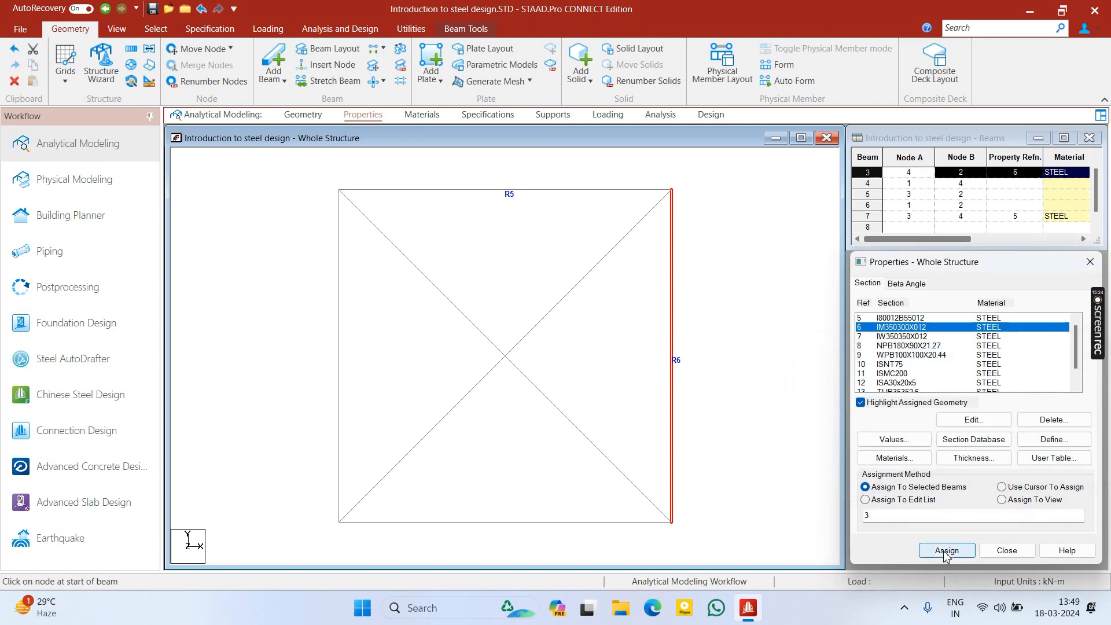
- Assign the IW350350X012 section to the frame's bottom beam between nodes 1 and 2
click(904, 337)
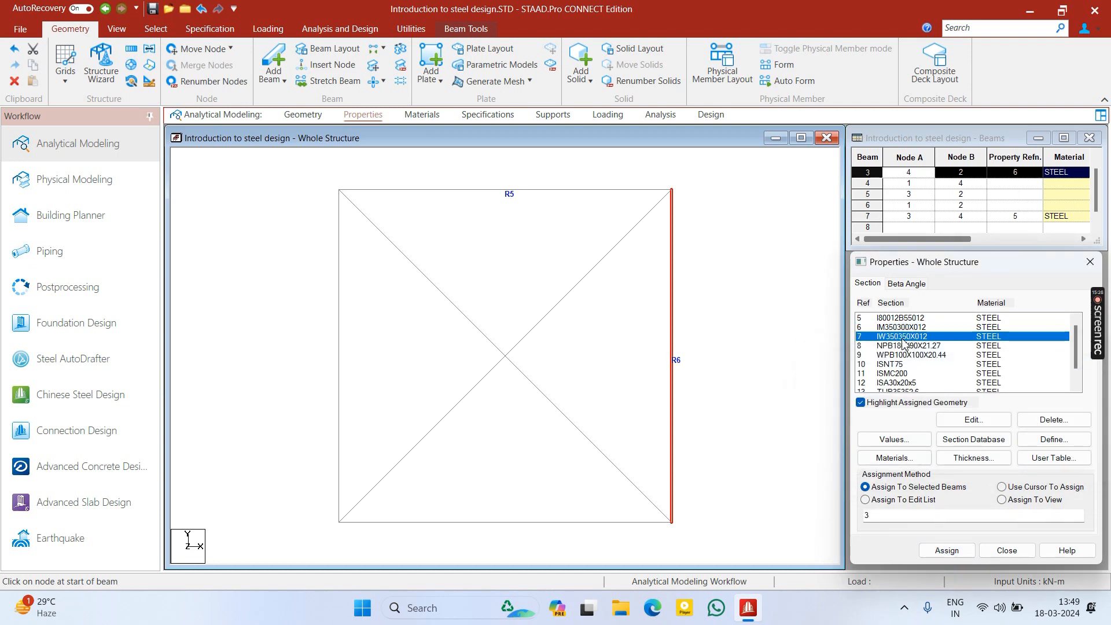
click(608, 521)
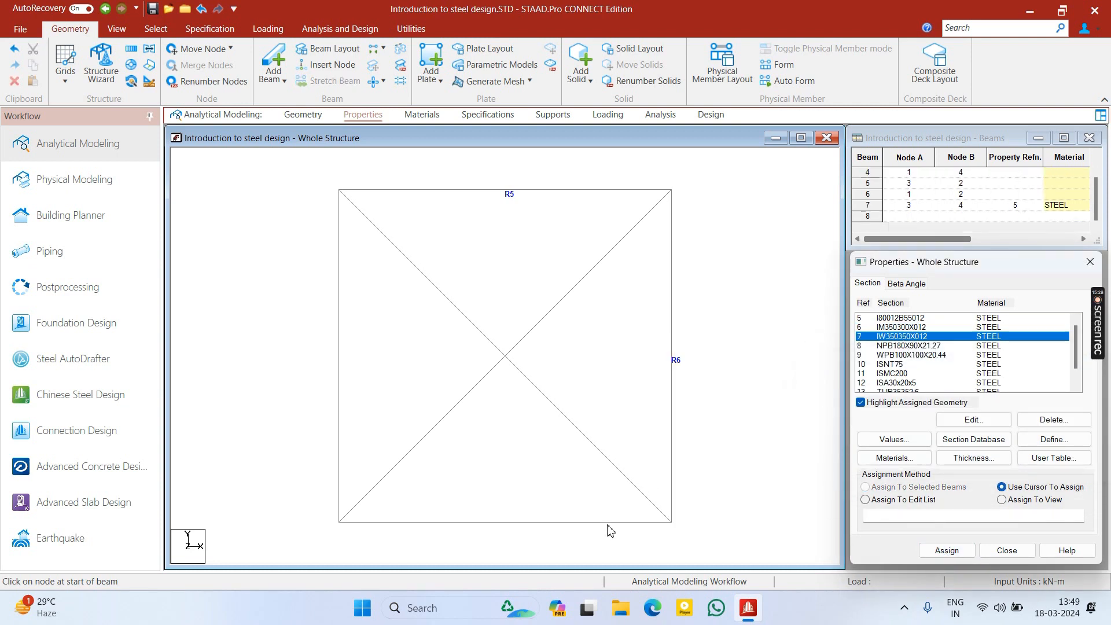
click(947, 550)
key(Return)
- Assign the NPB180X90X21.27 section to the frame's left column between nodes 3 and 1
click(932, 347)
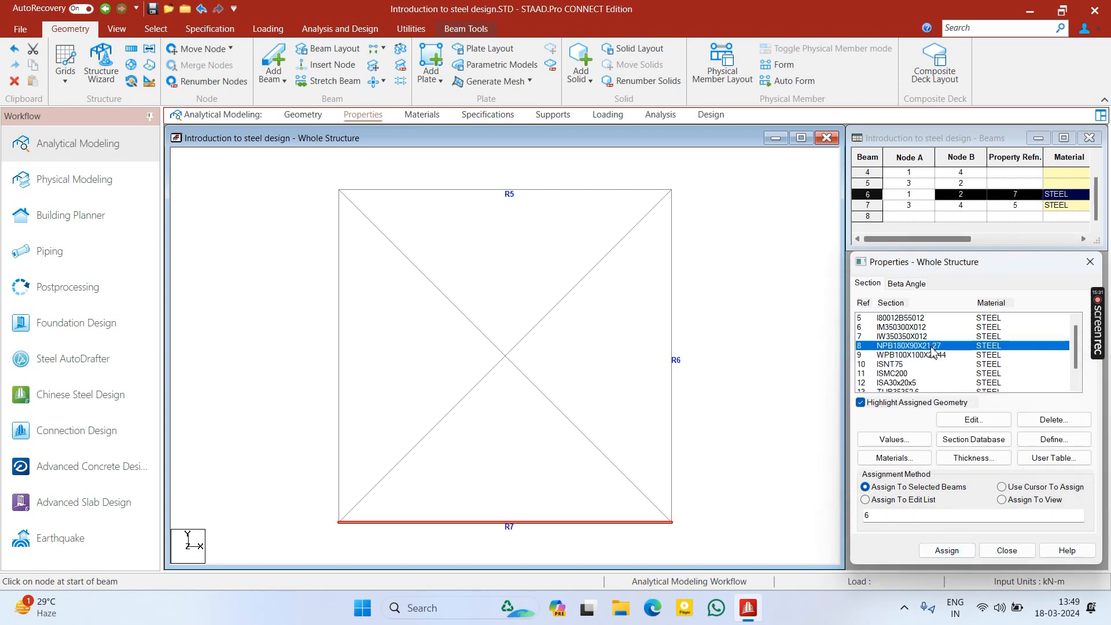
click(339, 385)
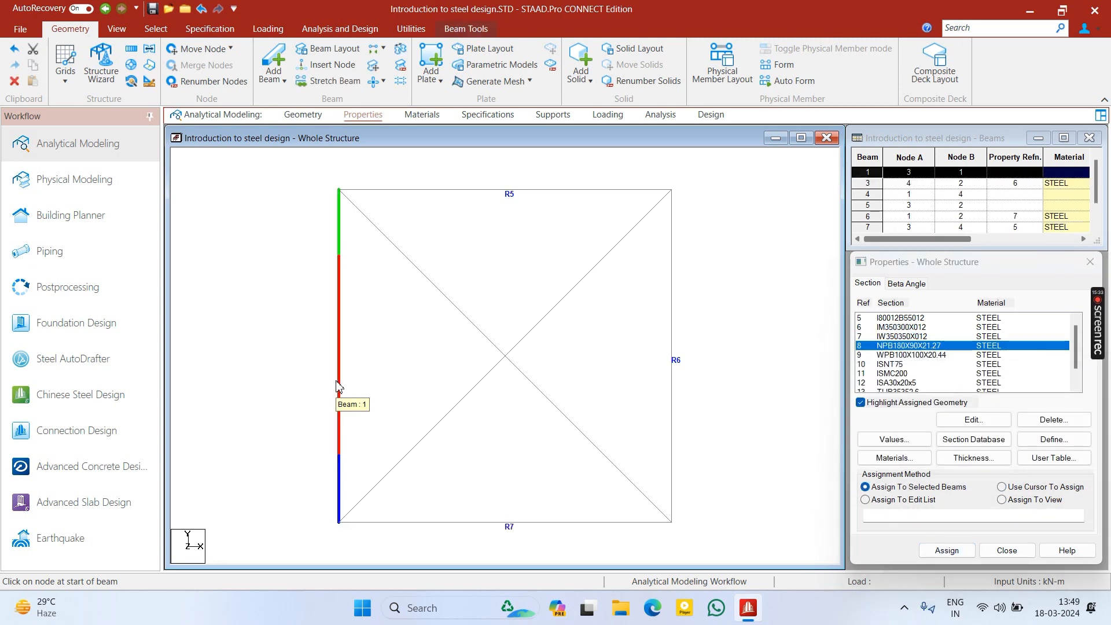
click(947, 550)
key(Return)
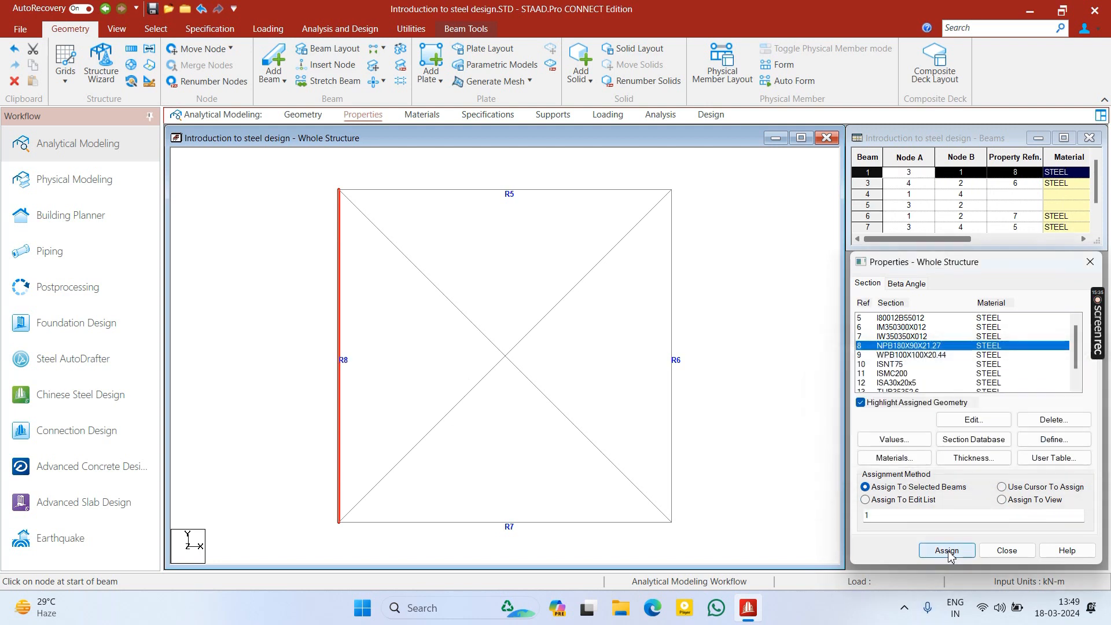
click(927, 355)
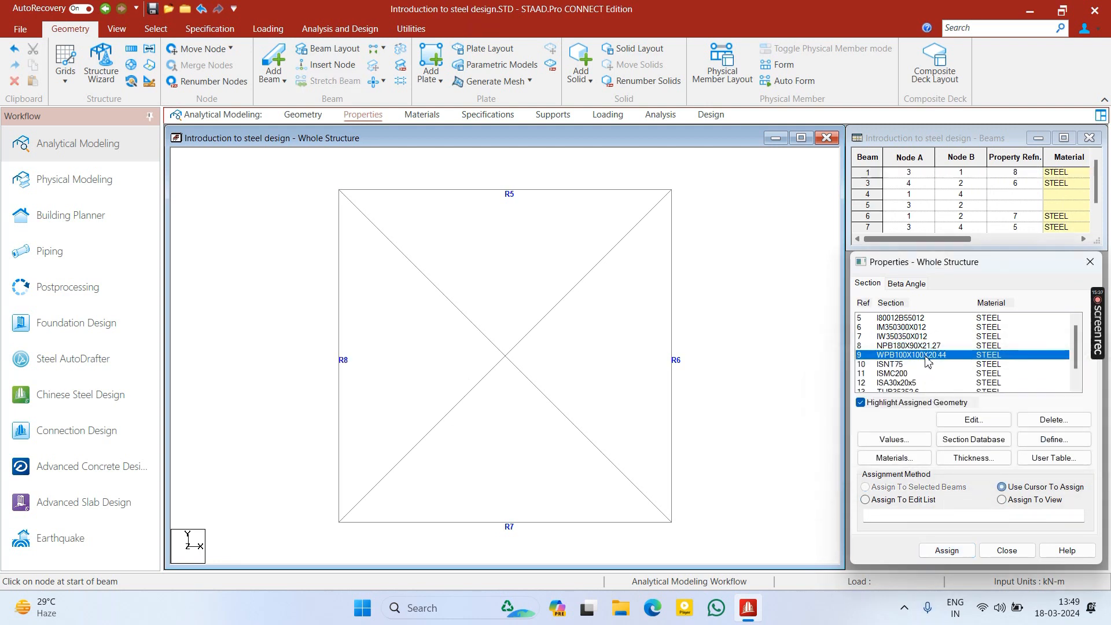
click(496, 352)
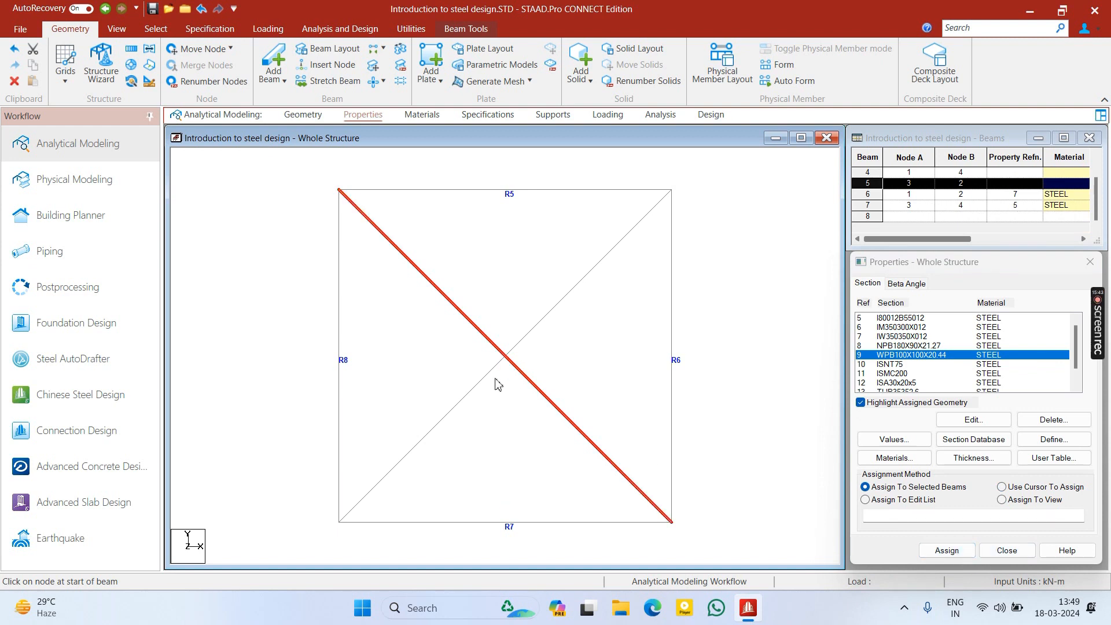
click(746, 361)
- Assign the ISMC200 channel section to the diagonal brace between nodes 1 and 4
scroll(908, 378, down, 2)
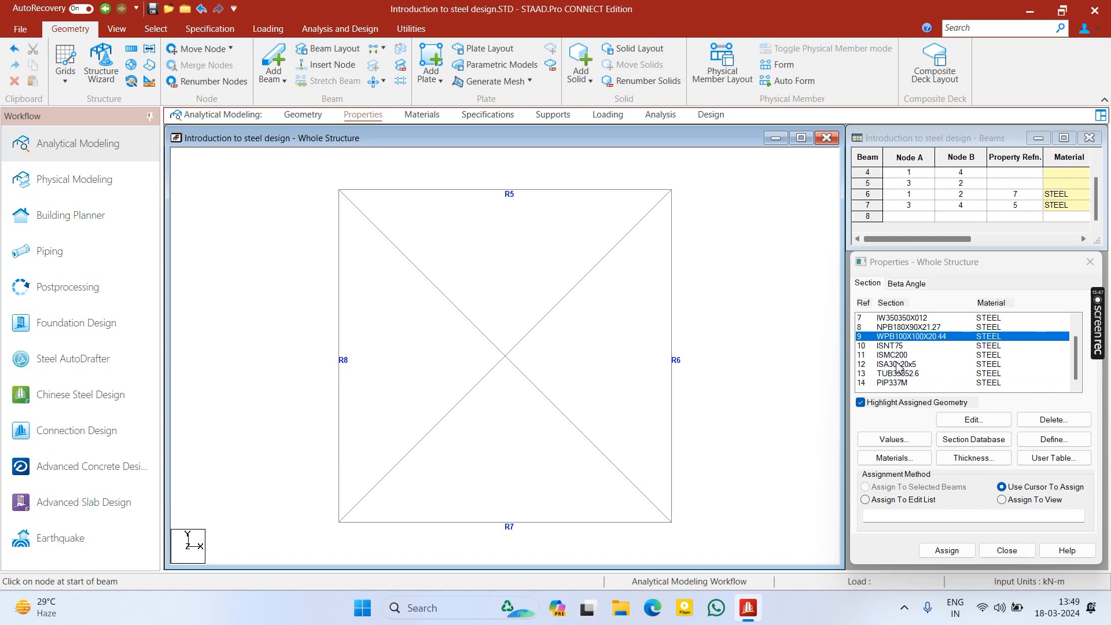
click(900, 356)
click(612, 259)
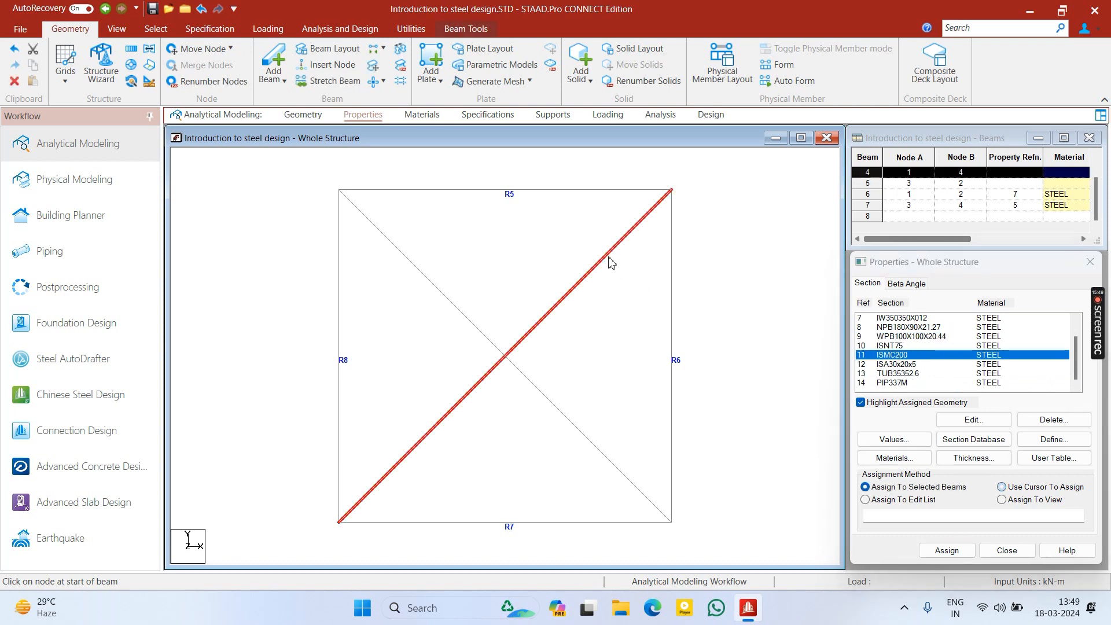
click(947, 551)
key(Return)
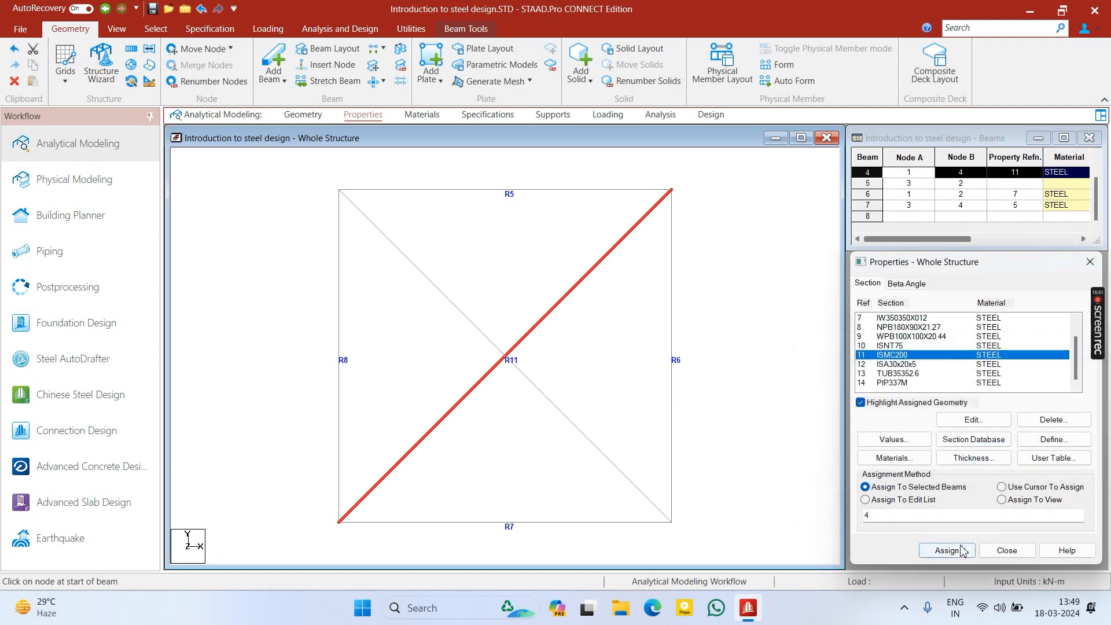
- Assign the ISA30x20x5 angle section to the diagonal brace between nodes 3 and 2, and clear the beam selection
click(884, 364)
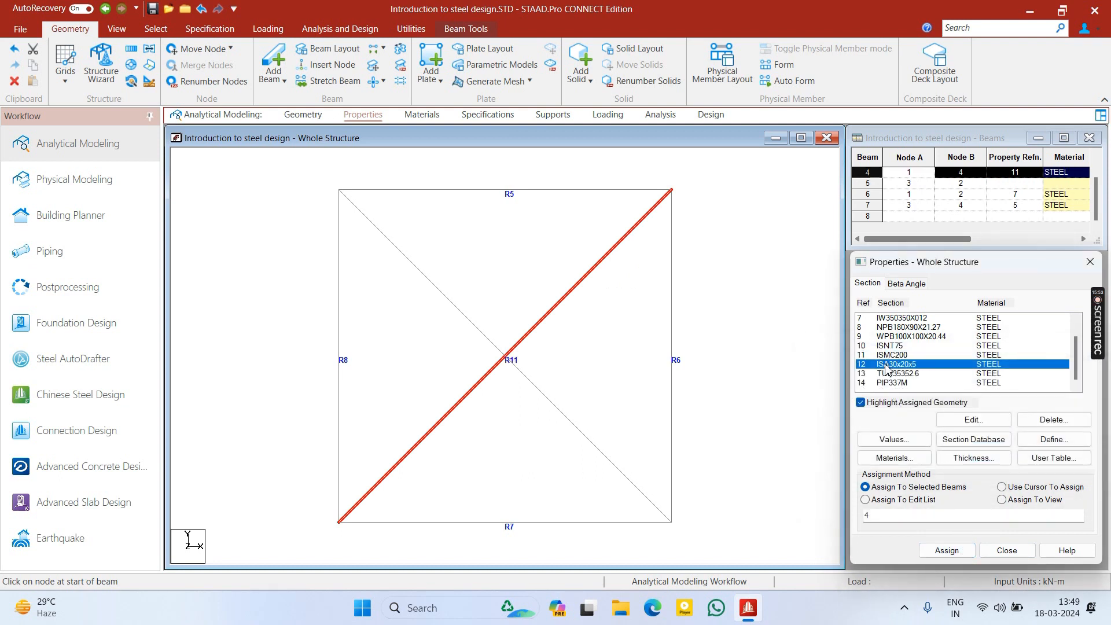
click(421, 274)
click(947, 551)
key(Return)
click(663, 353)
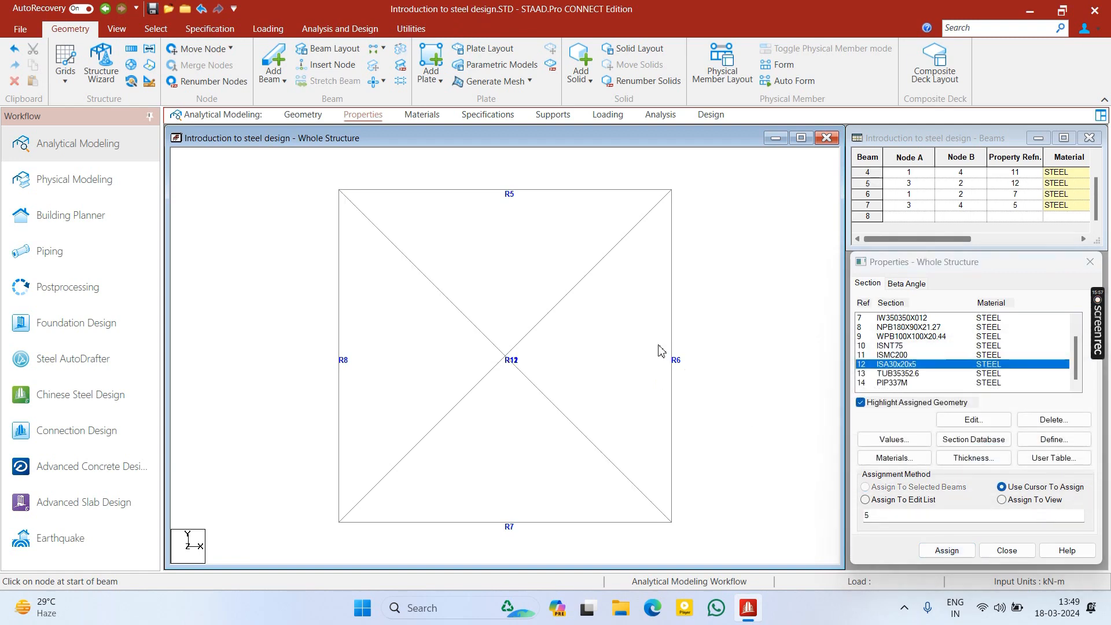
- Open the 3D rendered view of the frame and examine the assigned section shapes from several angles
right_click(660, 349)
click(746, 581)
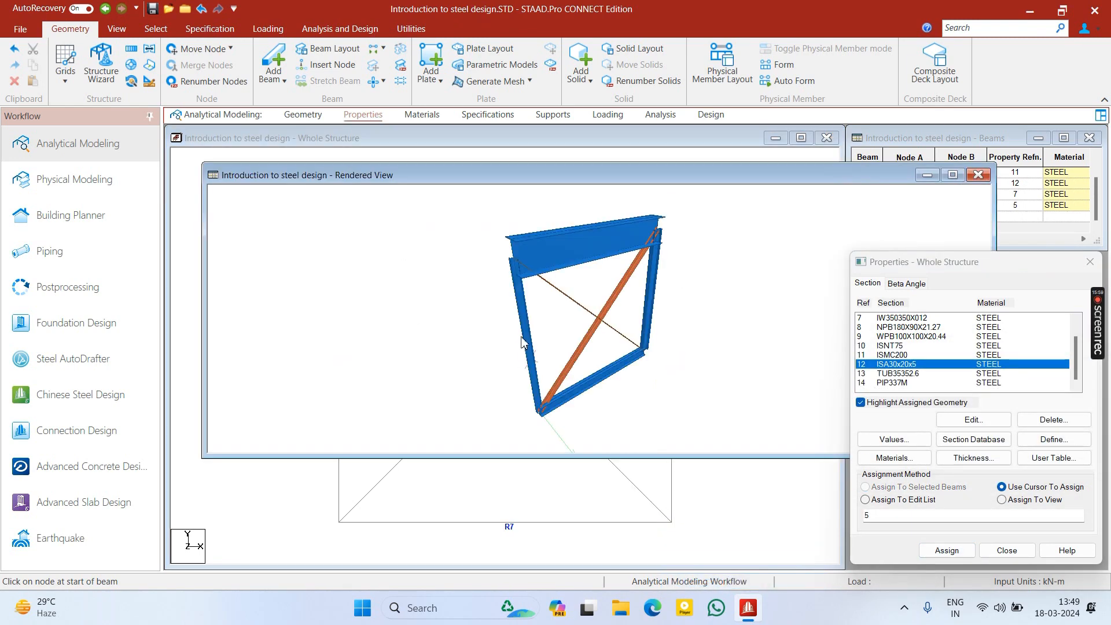
drag(636, 176, 664, 186)
scroll(509, 259, up, 3)
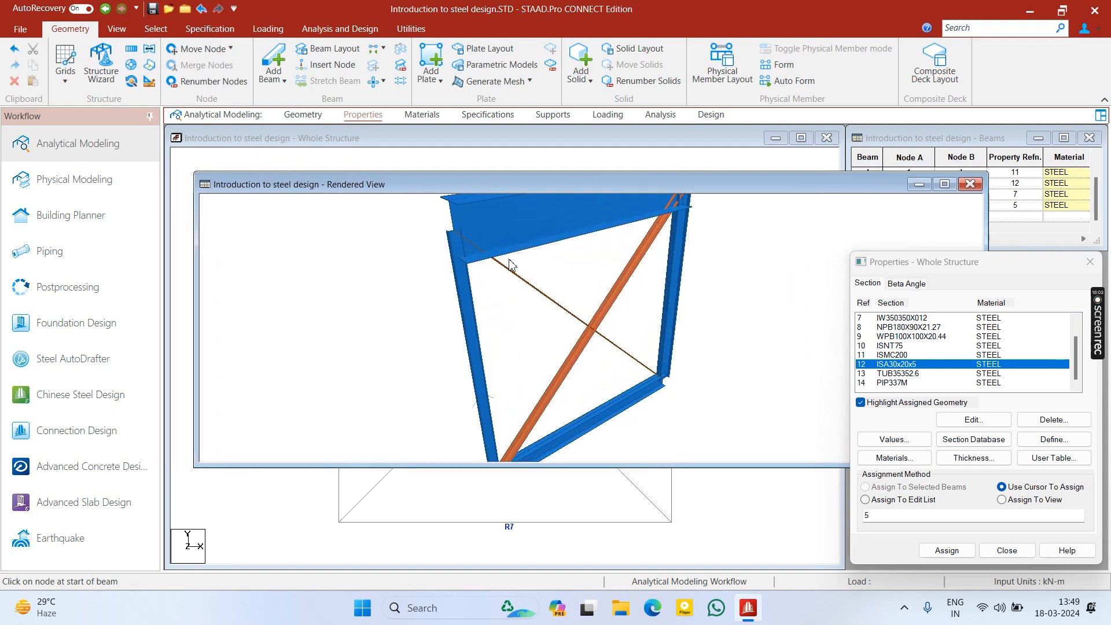
drag(446, 264, 324, 307)
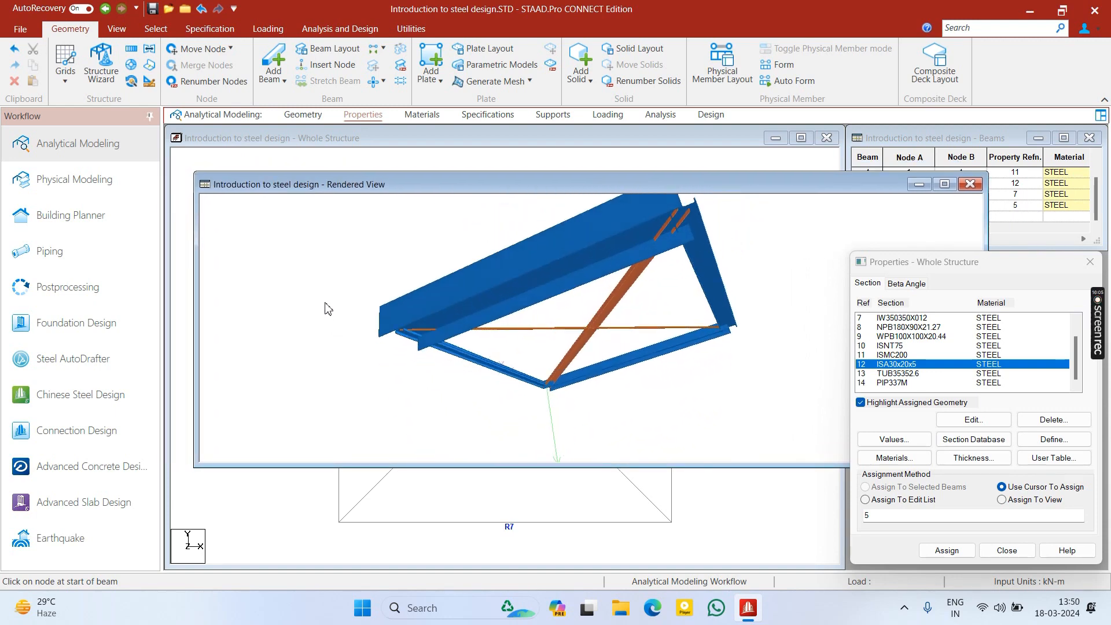
drag(536, 346, 615, 340)
drag(667, 255, 624, 303)
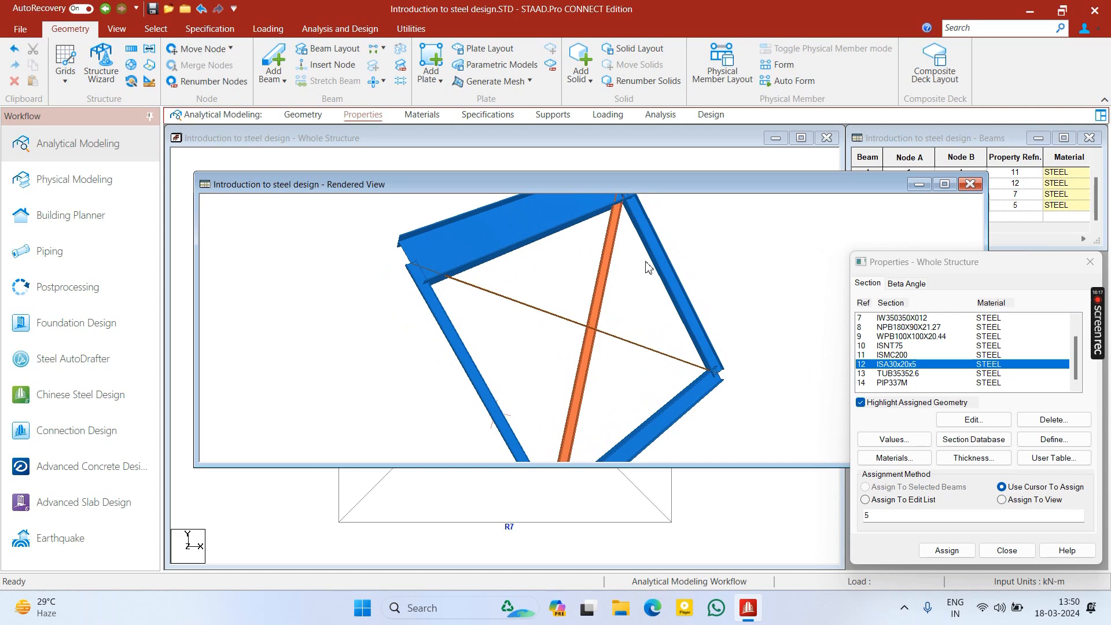
- Close the rendered view, identify the top beam between nodes 3 and 4, and clear the selection
drag(670, 193, 660, 490)
click(602, 230)
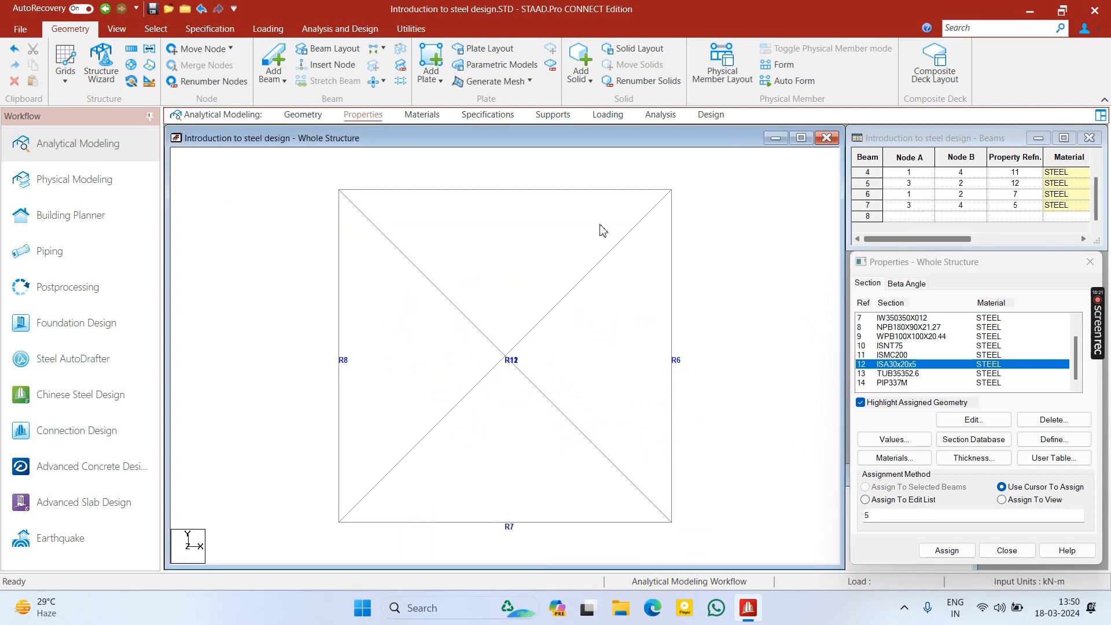
click(535, 189)
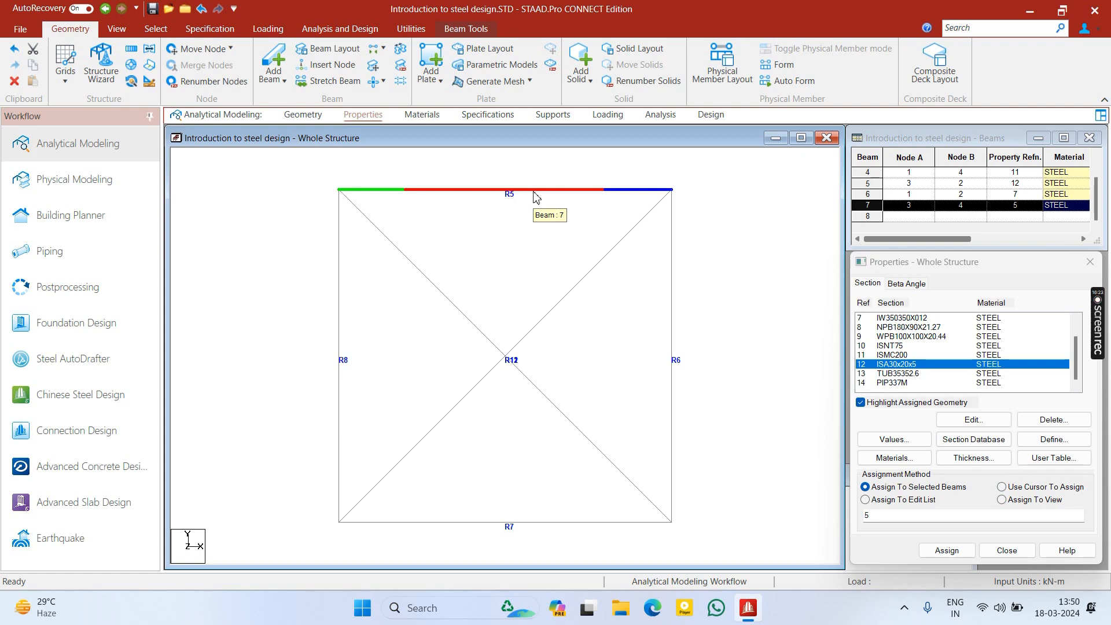
click(545, 207)
- Reopen the 3D rendering of the whole frame in a narrower window and review the defined sections alongside it
mouse_move(748, 608)
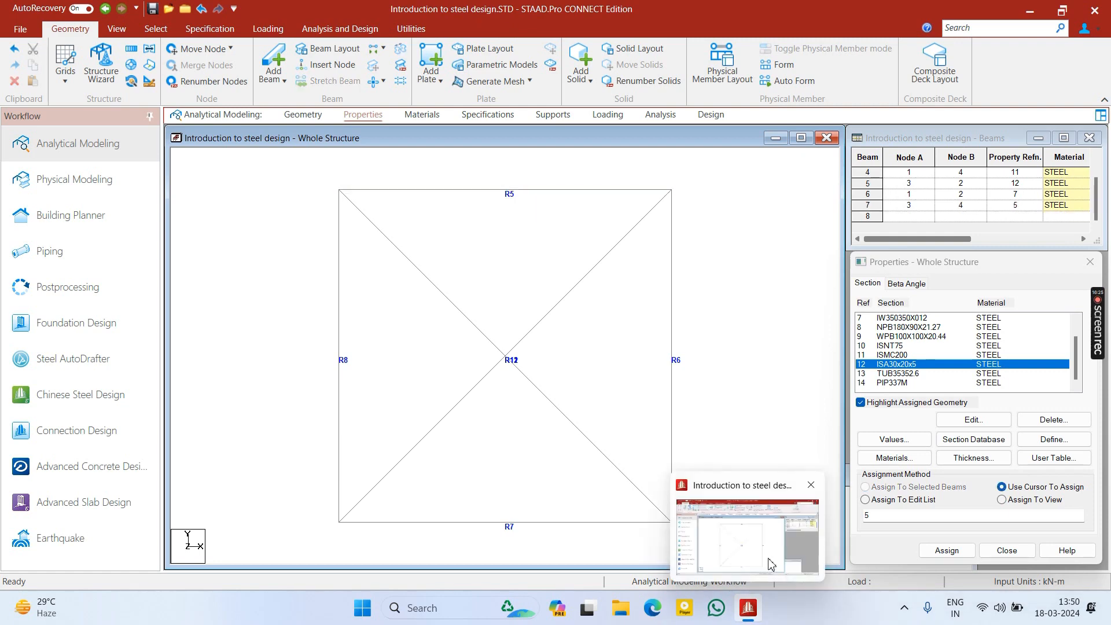
right_click(747, 208)
click(819, 579)
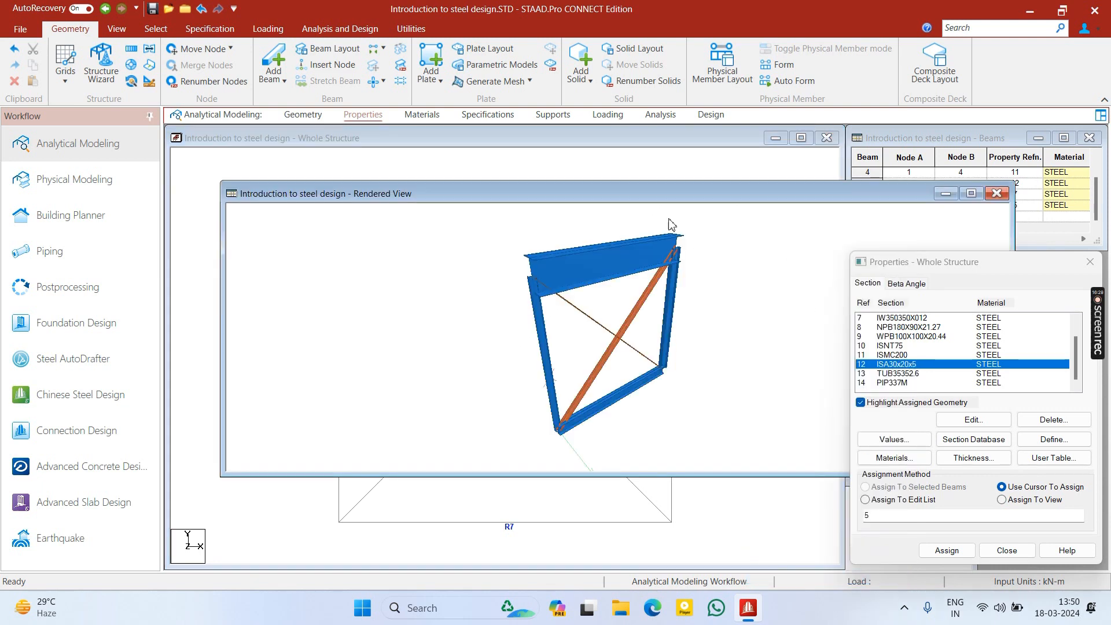
drag(1016, 220, 497, 491)
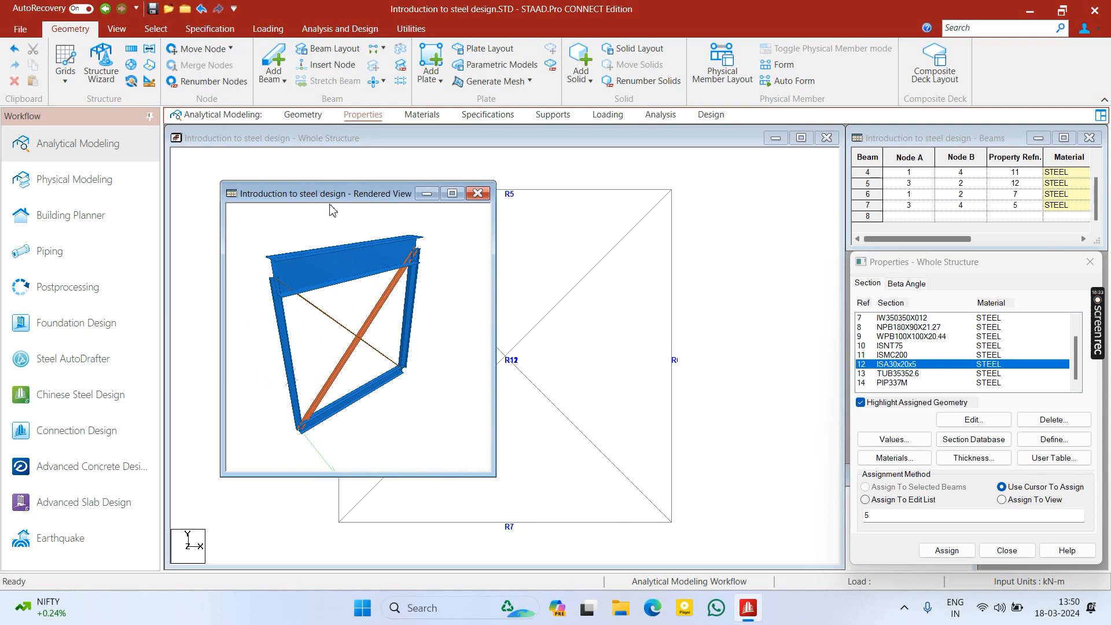
drag(338, 200, 177, 172)
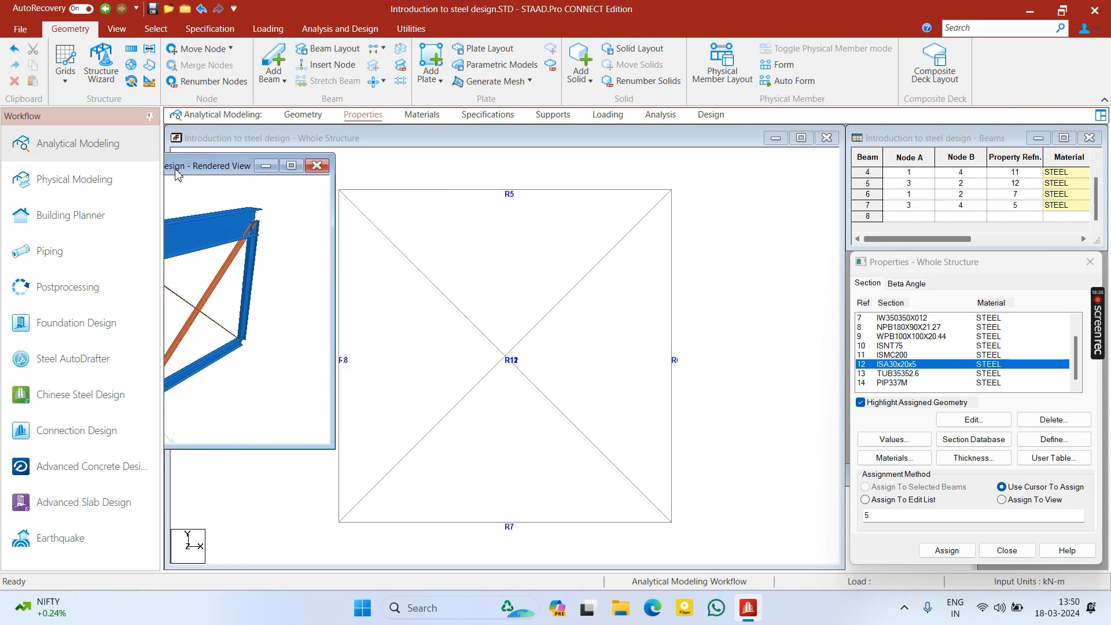
scroll(1031, 338, up, 2)
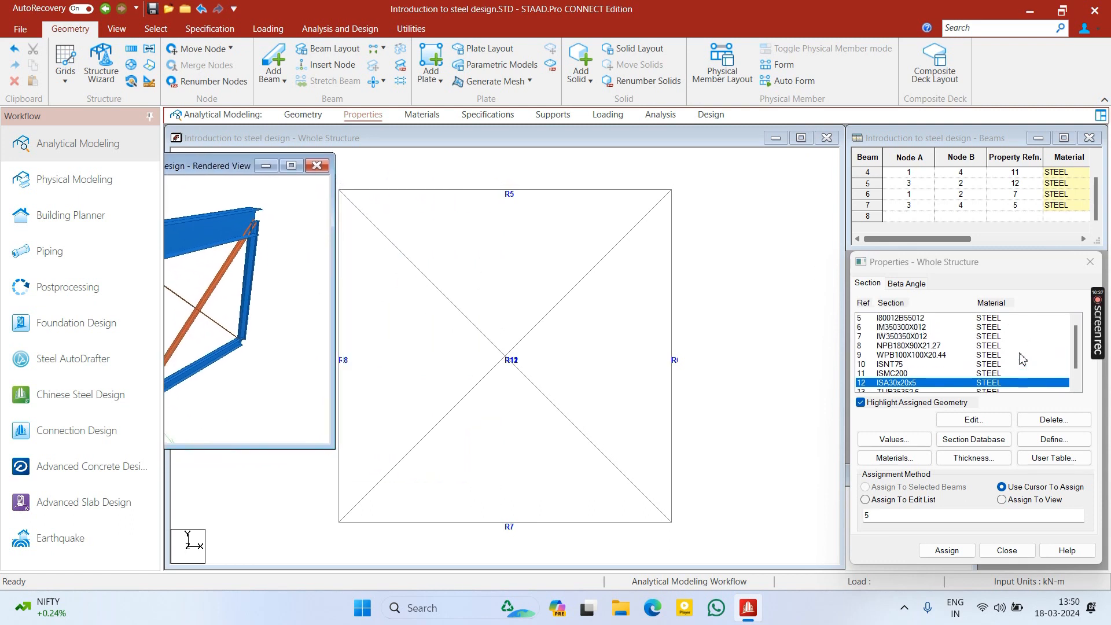
drag(179, 171, 374, 232)
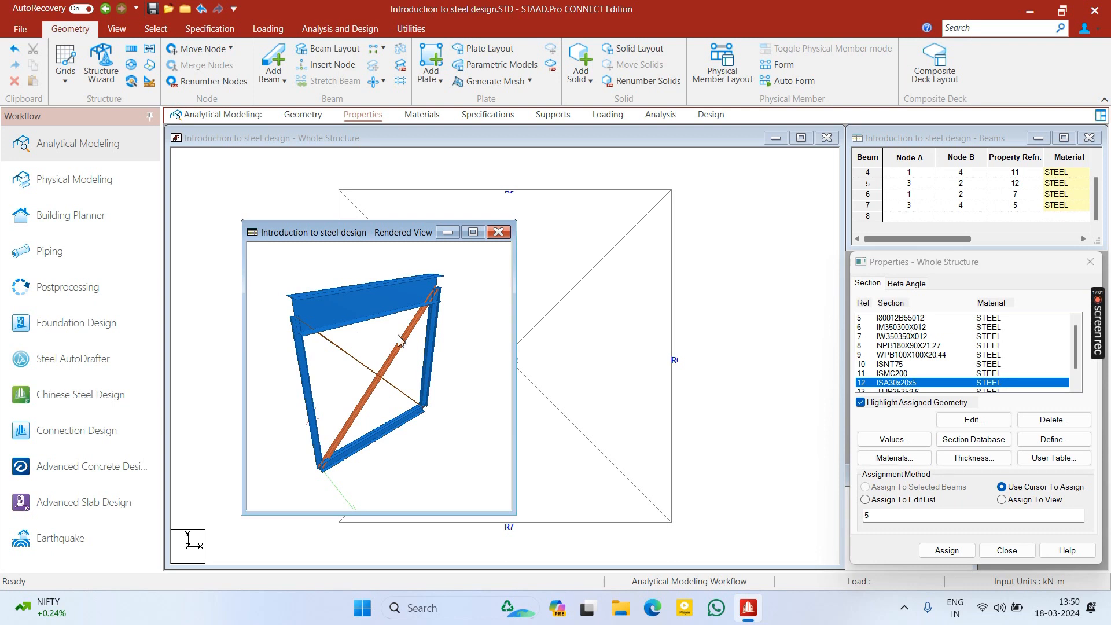
- Examine the crossing channel and angle braces up close from several angles in the rendered view, and close it
drag(359, 339, 338, 318)
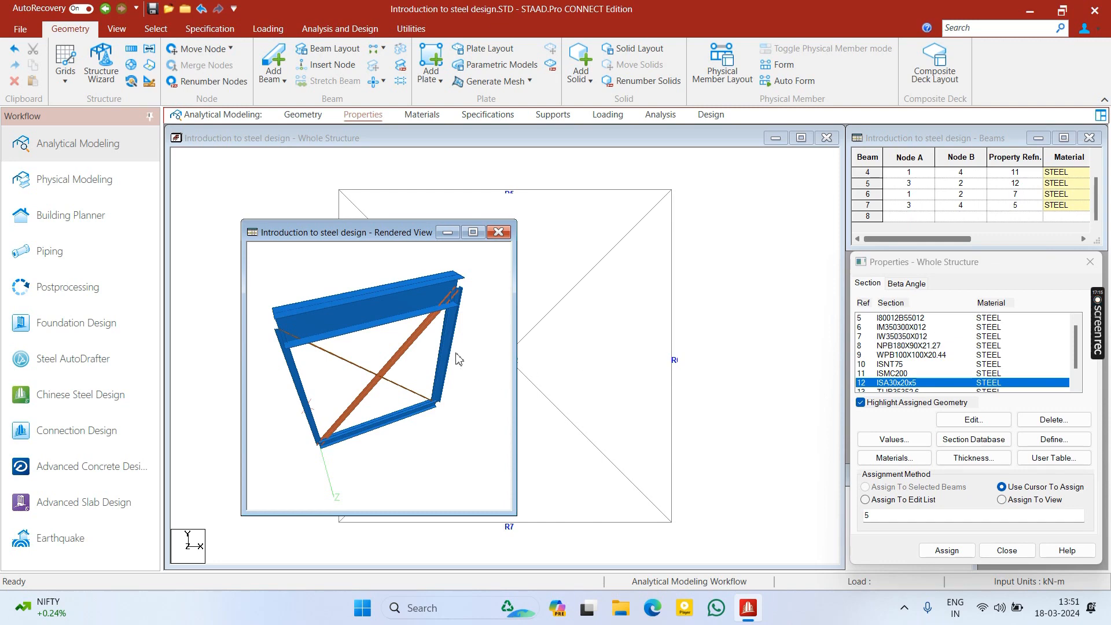
drag(433, 360, 361, 382)
scroll(362, 382, up, 4)
drag(389, 293, 399, 355)
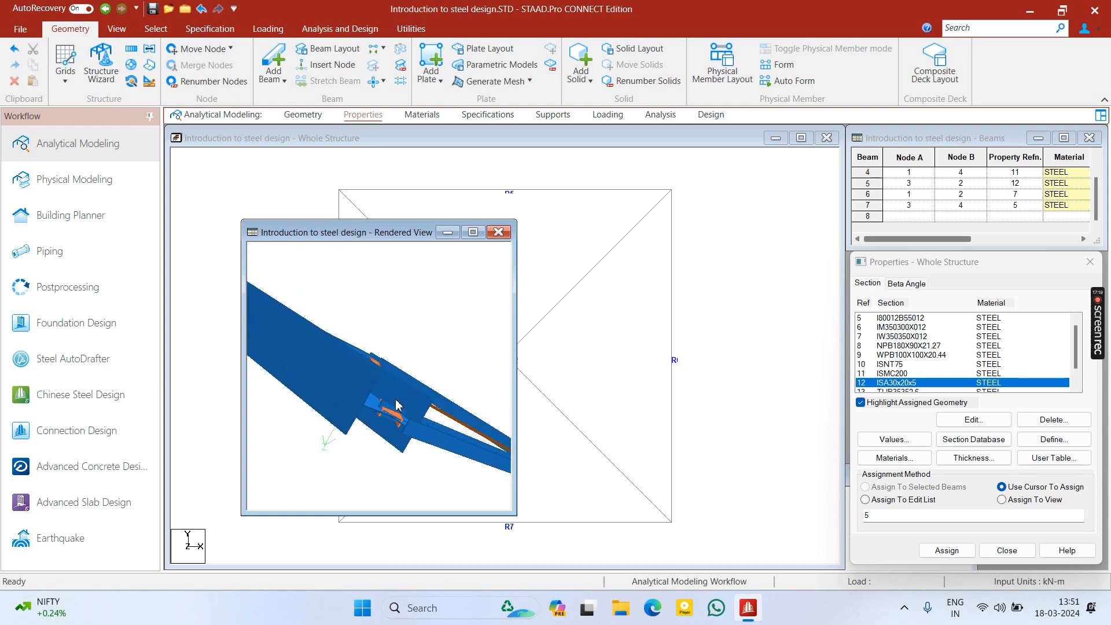
scroll(408, 440, up, 2)
scroll(413, 451, up, 5)
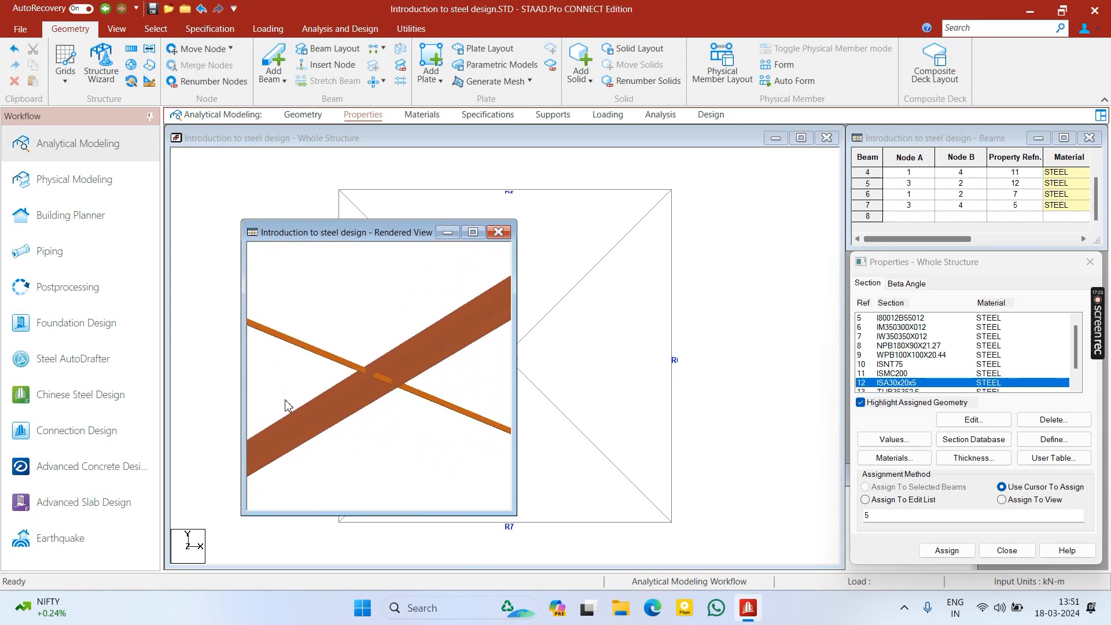
drag(355, 347, 450, 391)
drag(332, 381, 443, 474)
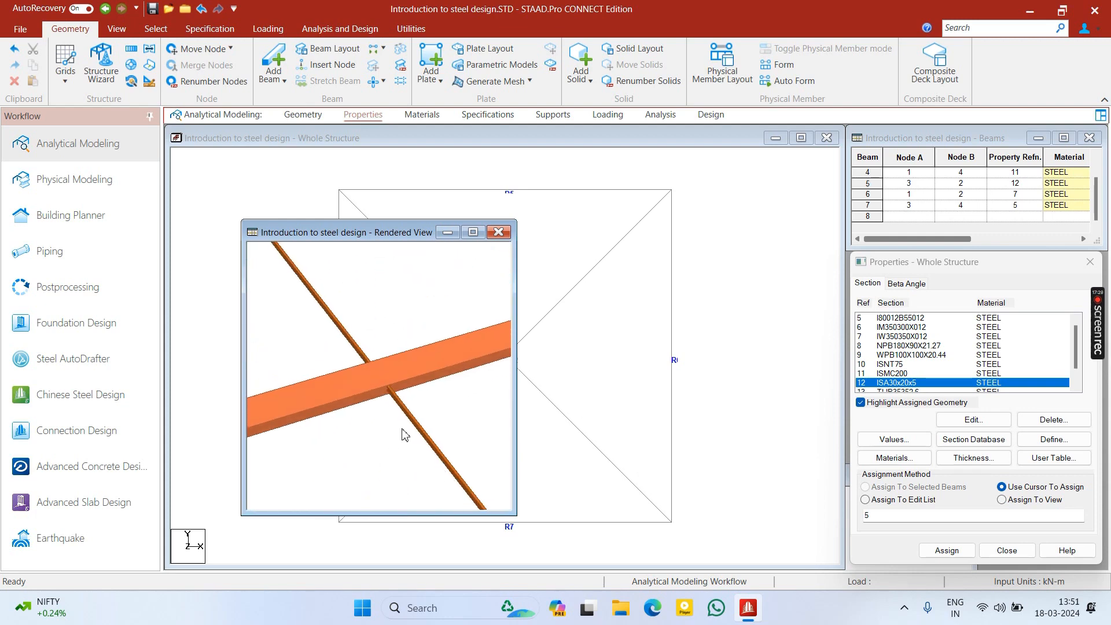
scroll(387, 415, up, 3)
drag(426, 422, 373, 360)
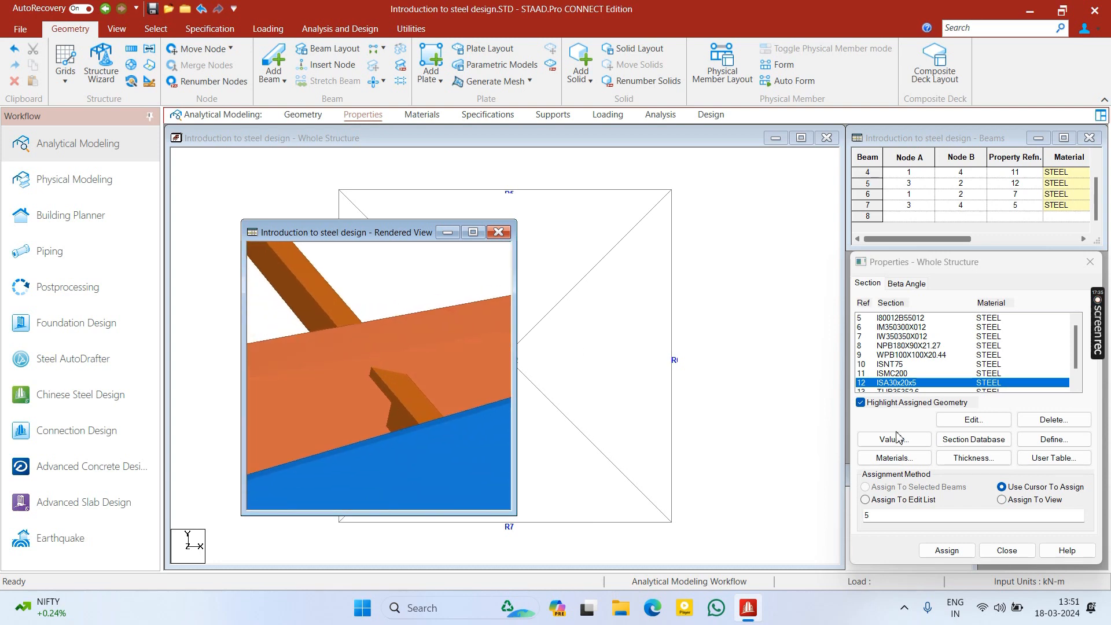
click(498, 233)
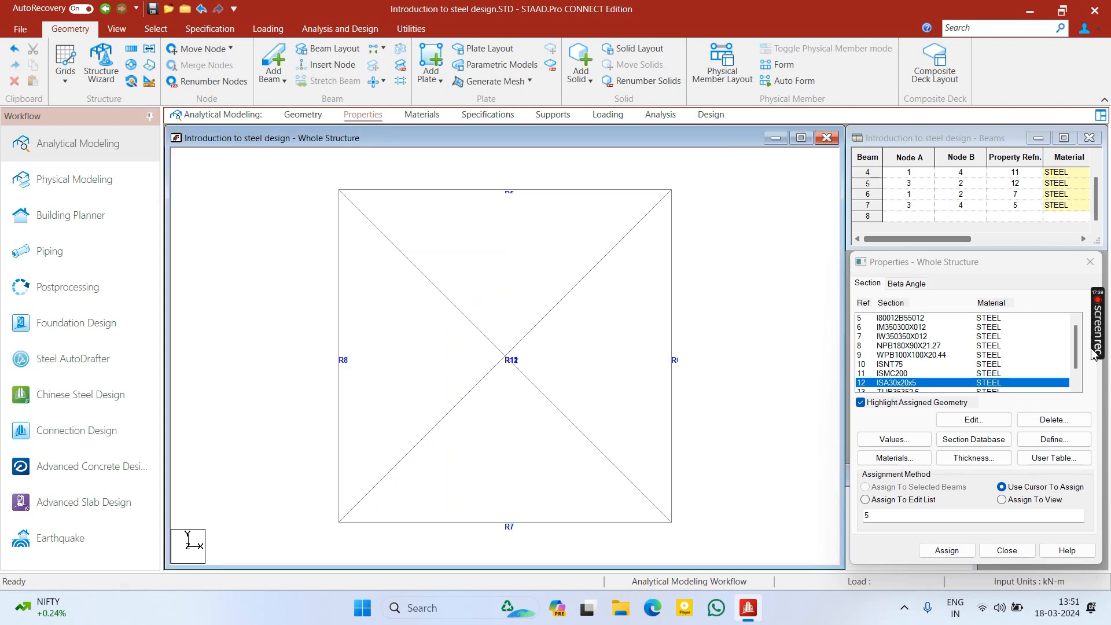
- Assign the ISNT75 tee section to the frame's top beam between nodes 3 and 4
click(890, 364)
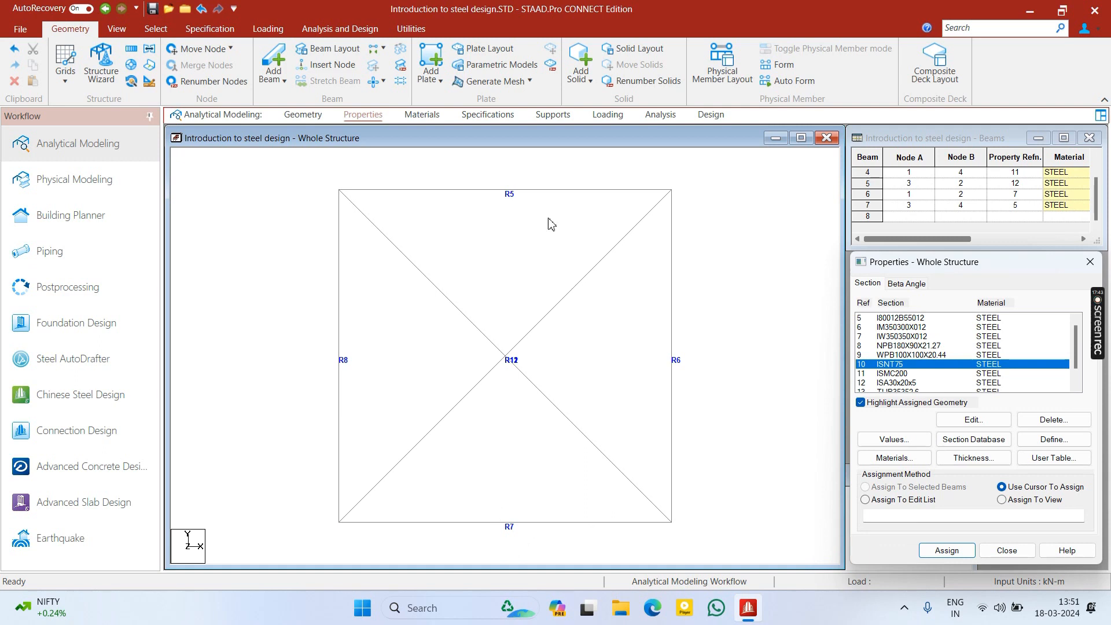
click(537, 189)
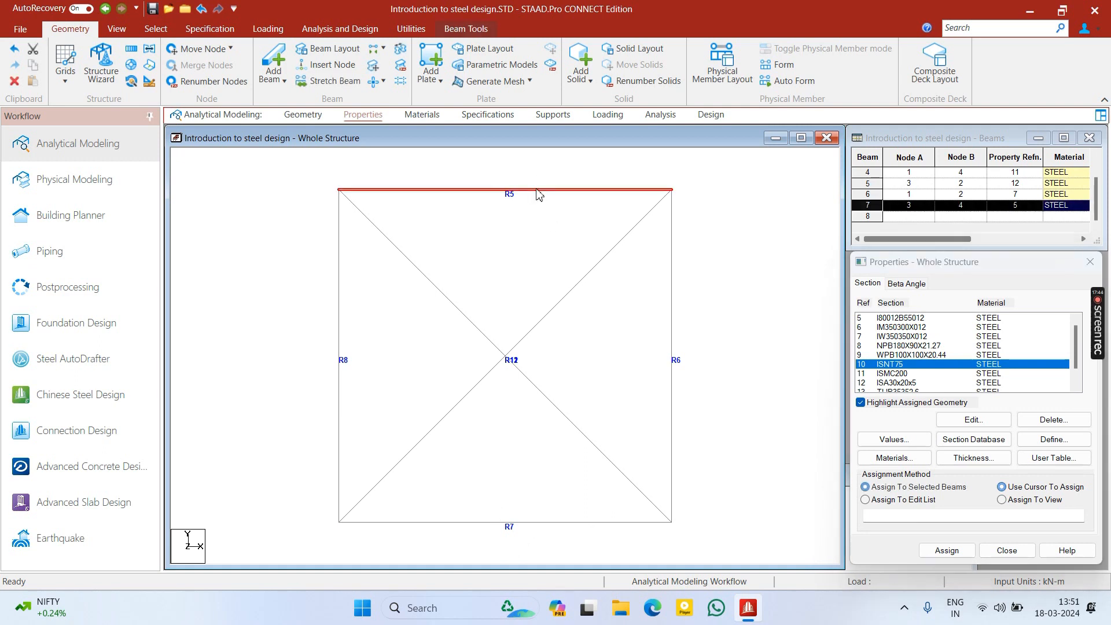
click(947, 550)
key(Return)
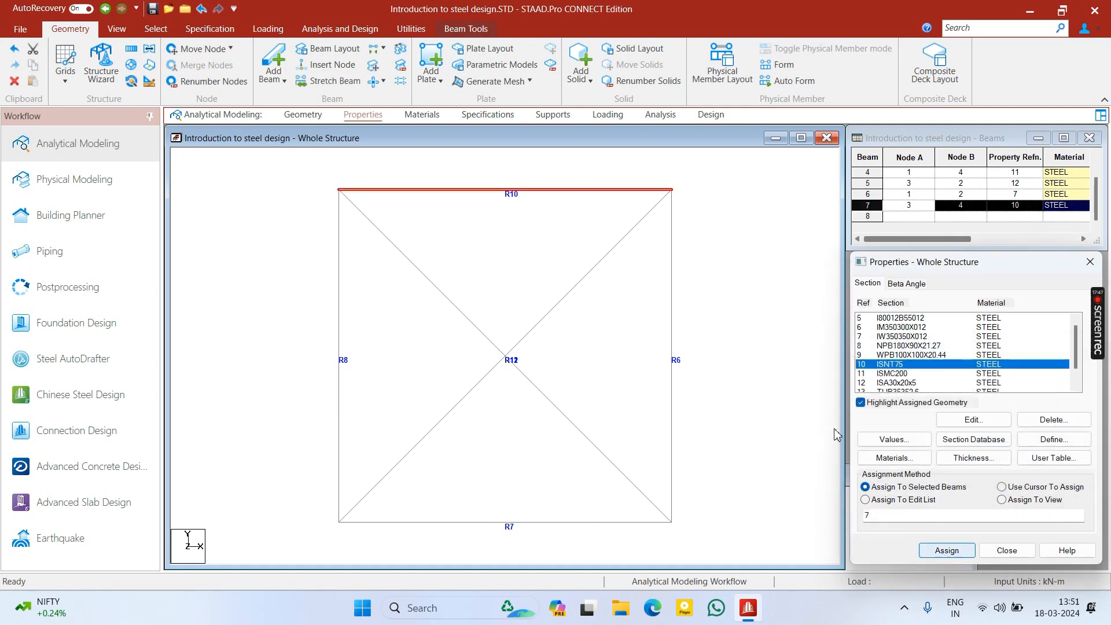
- Render only the selected top beam in 3D, examine its tee profile, and close the rendered view
right_click(722, 221)
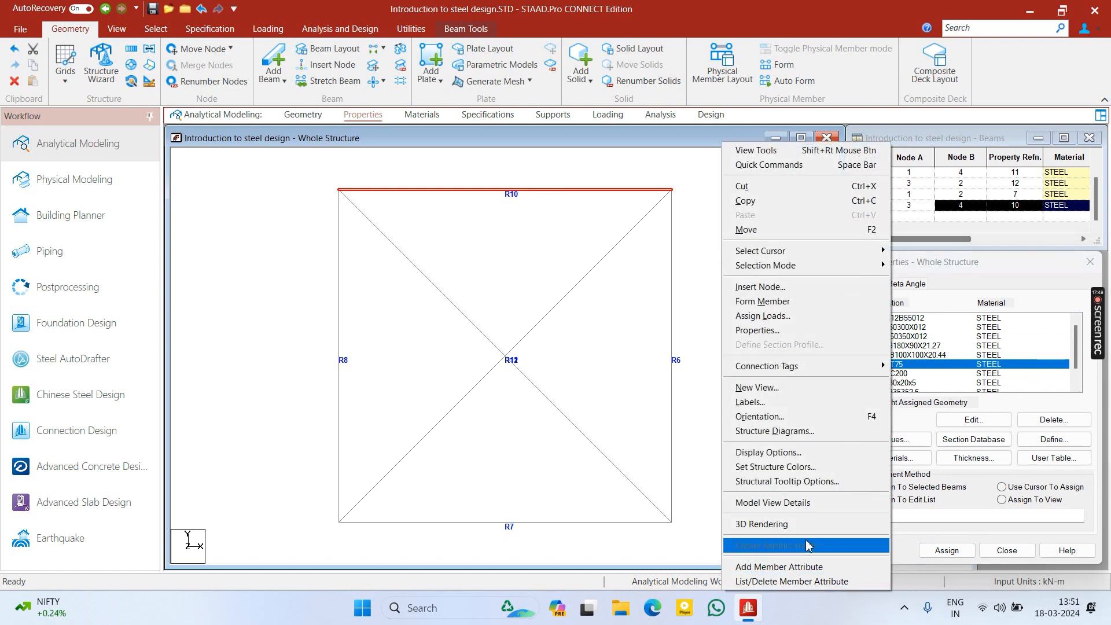
click(792, 524)
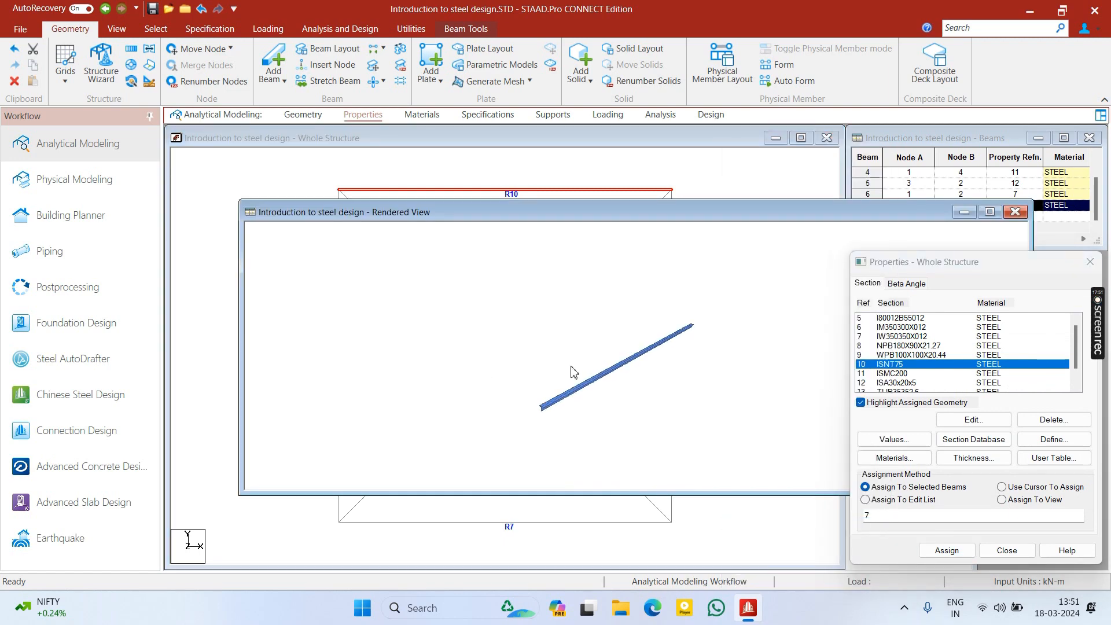
drag(506, 404, 598, 362)
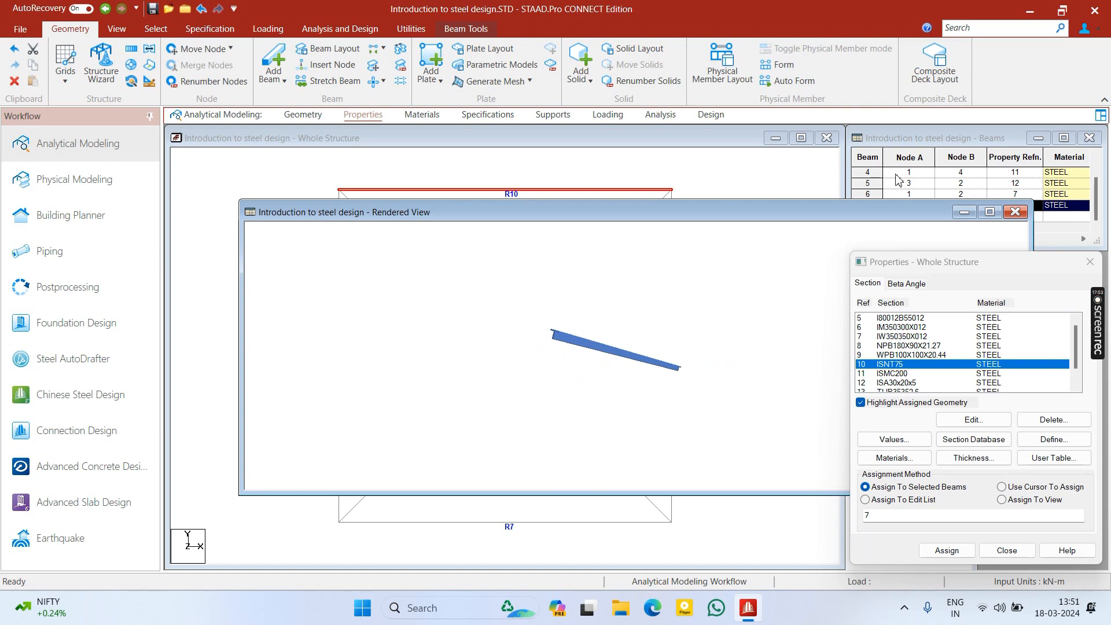
click(1016, 212)
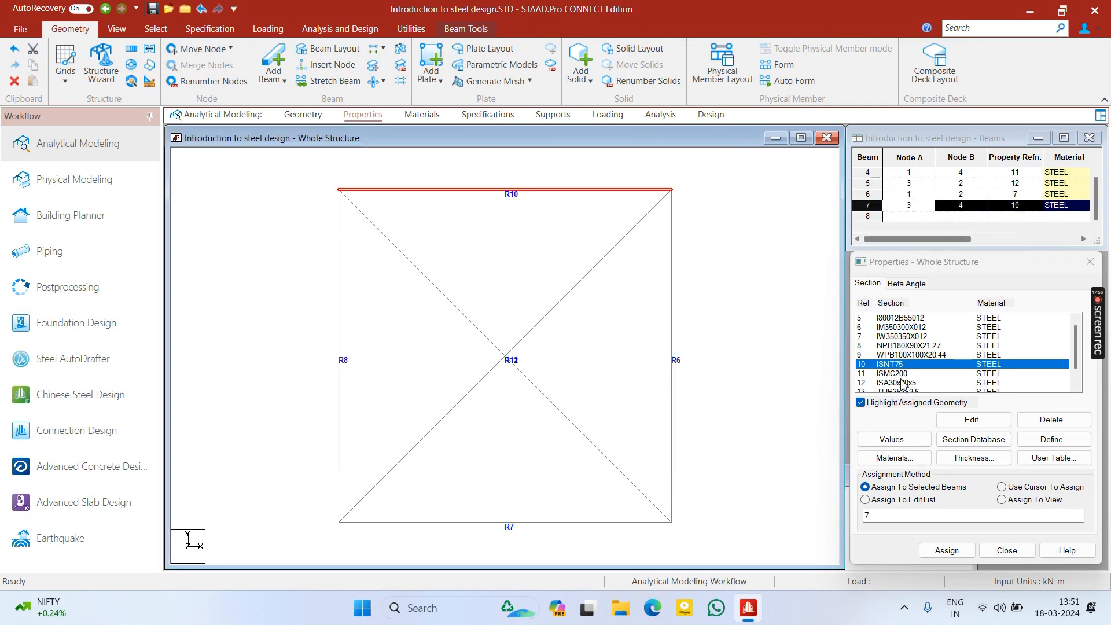
- Render only the left column with the NPB180X90X21.27 section in 3D, examine its profile, and clear the selection
click(896, 346)
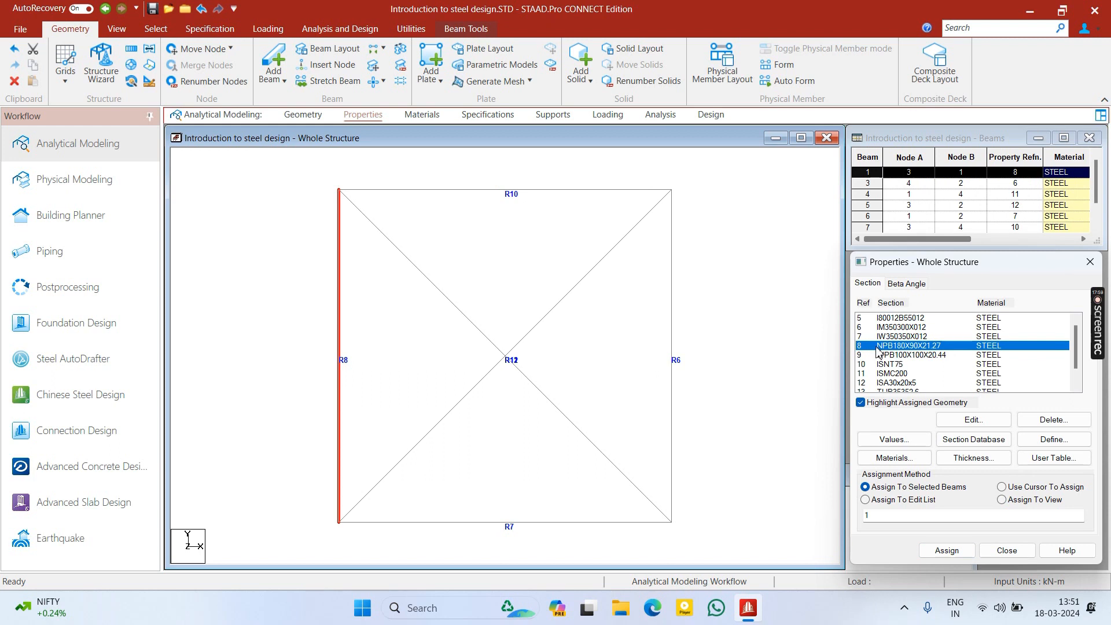
right_click(622, 380)
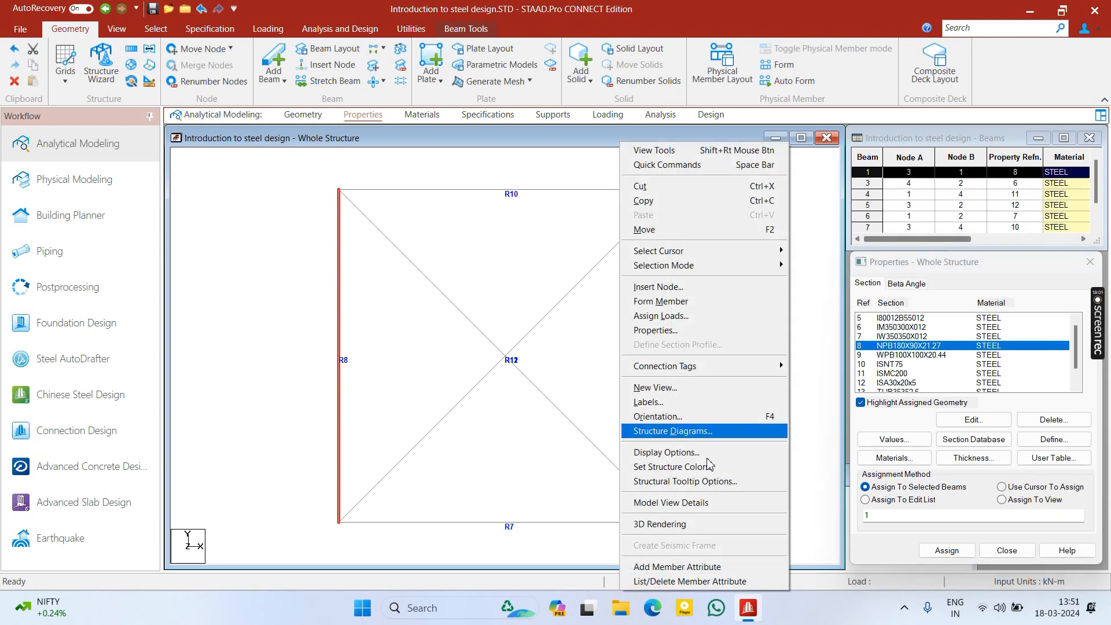
click(764, 524)
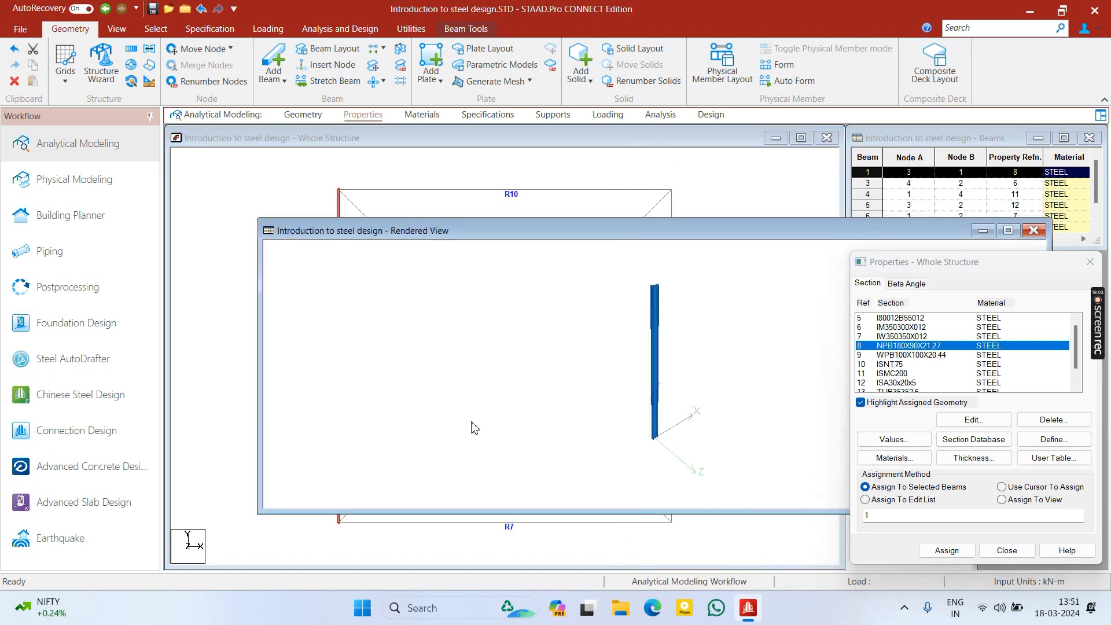
scroll(625, 332, up, 5)
drag(640, 284, 615, 402)
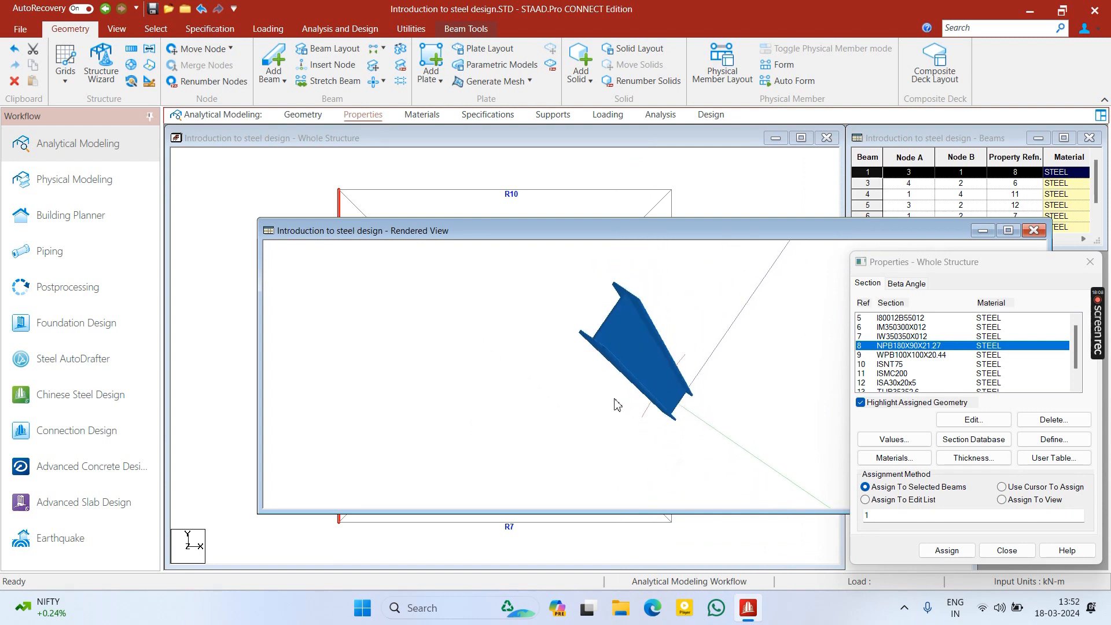
click(1035, 231)
click(682, 266)
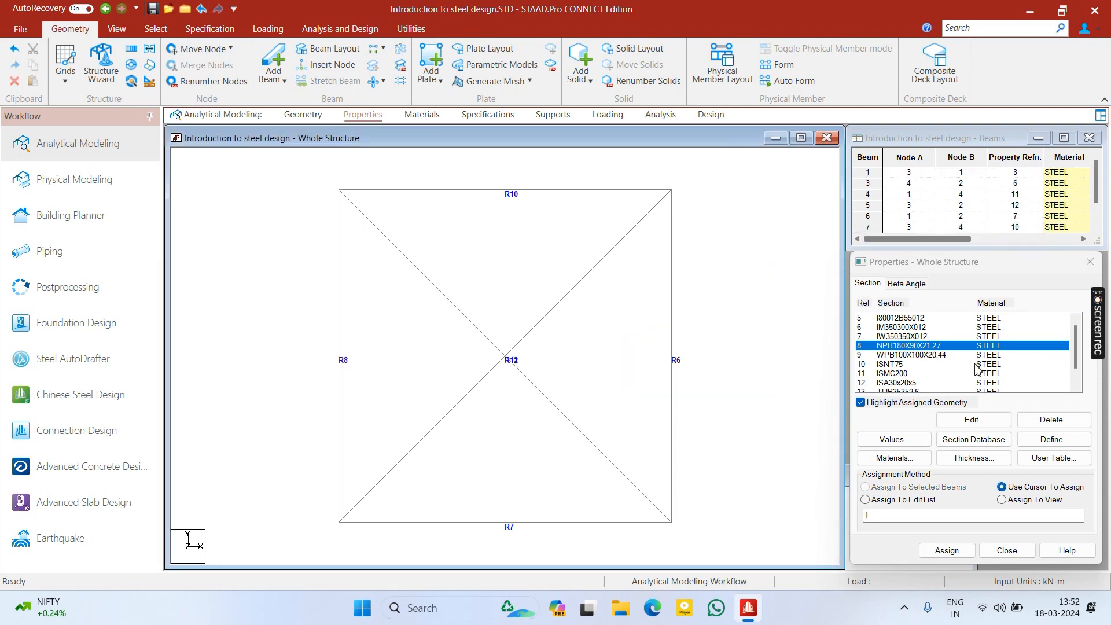
- Assign the WPB100X100X20.44 section to the frame's top beam between nodes 3 and 4
click(923, 356)
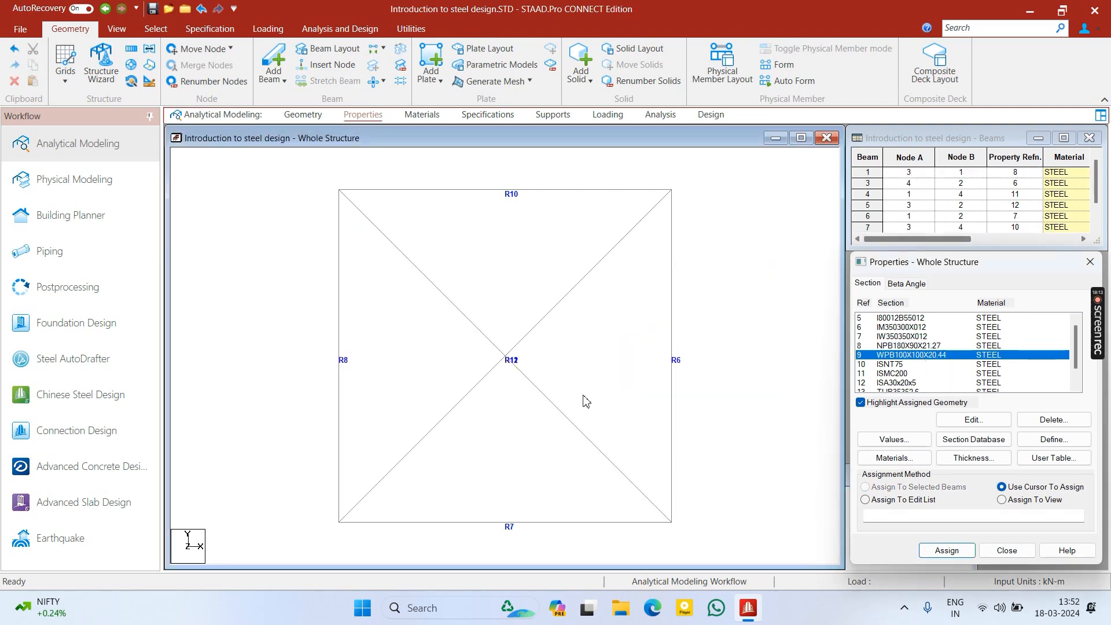
click(513, 190)
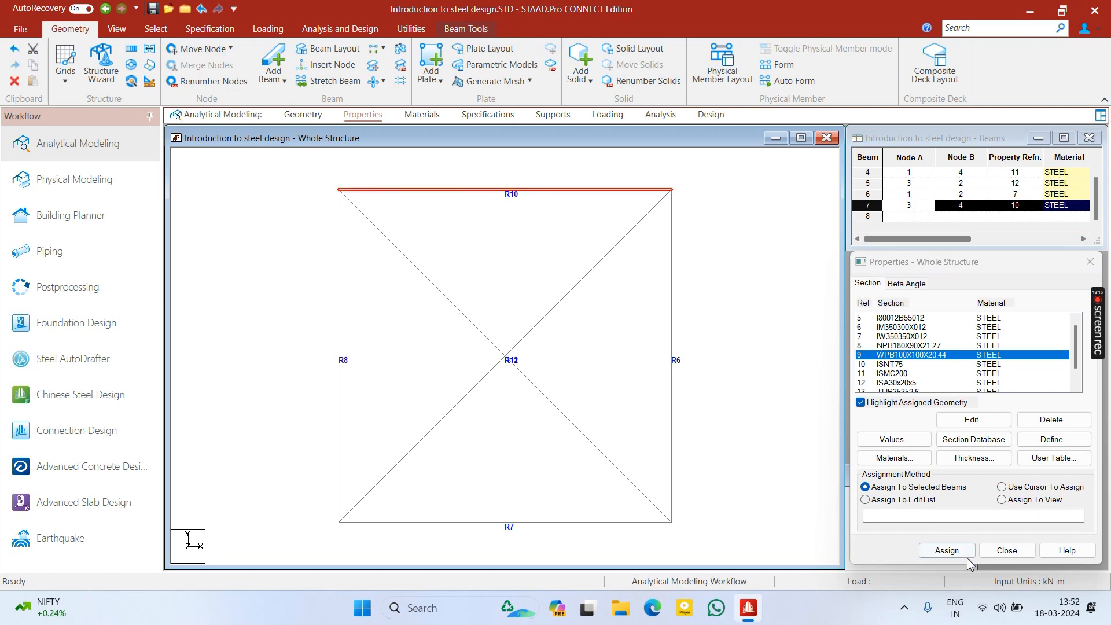
click(947, 550)
key(Return)
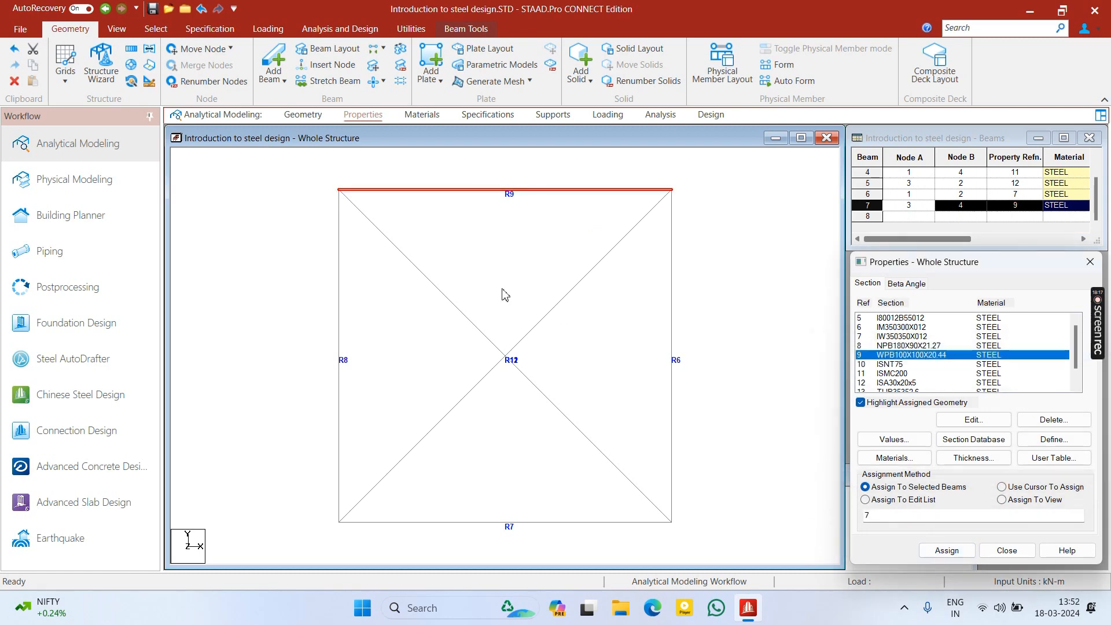
- Render only the top beam in 3D, examine its wide parallel flange profile end-on, and close the view with the selection cleared
right_click(504, 324)
click(542, 524)
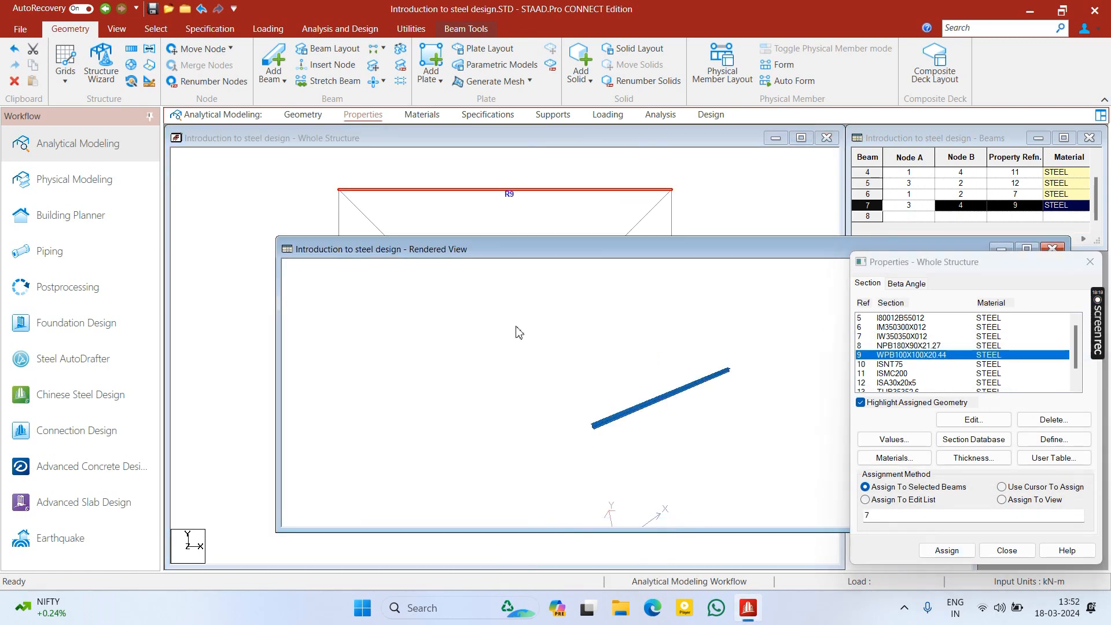
scroll(566, 389, up, 5)
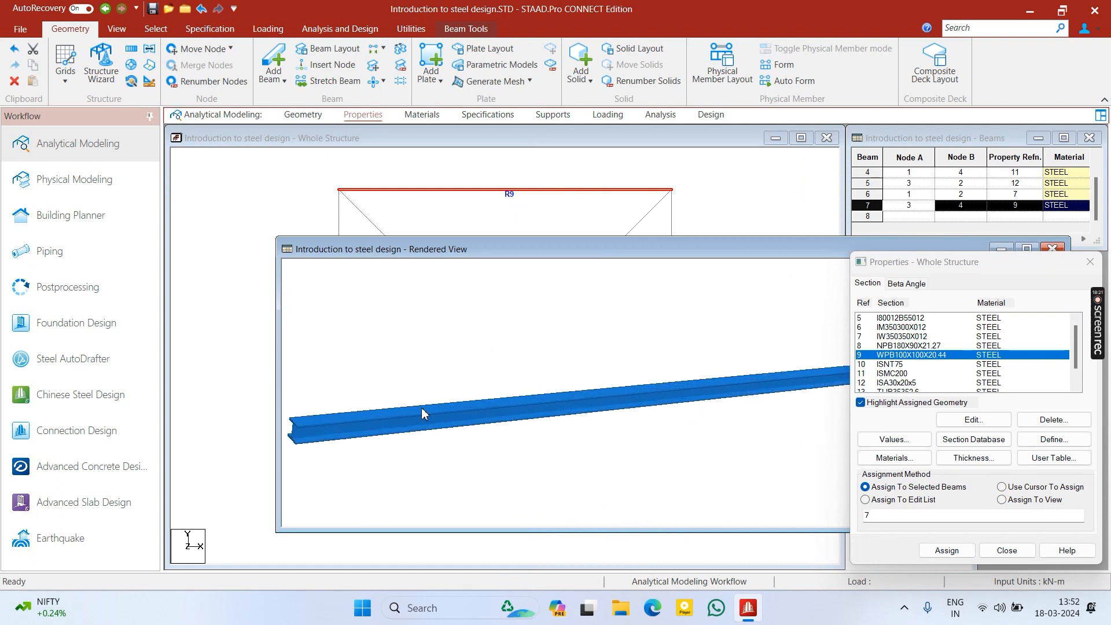
drag(454, 407, 618, 377)
scroll(640, 398, up, 5)
scroll(640, 402, down, 3)
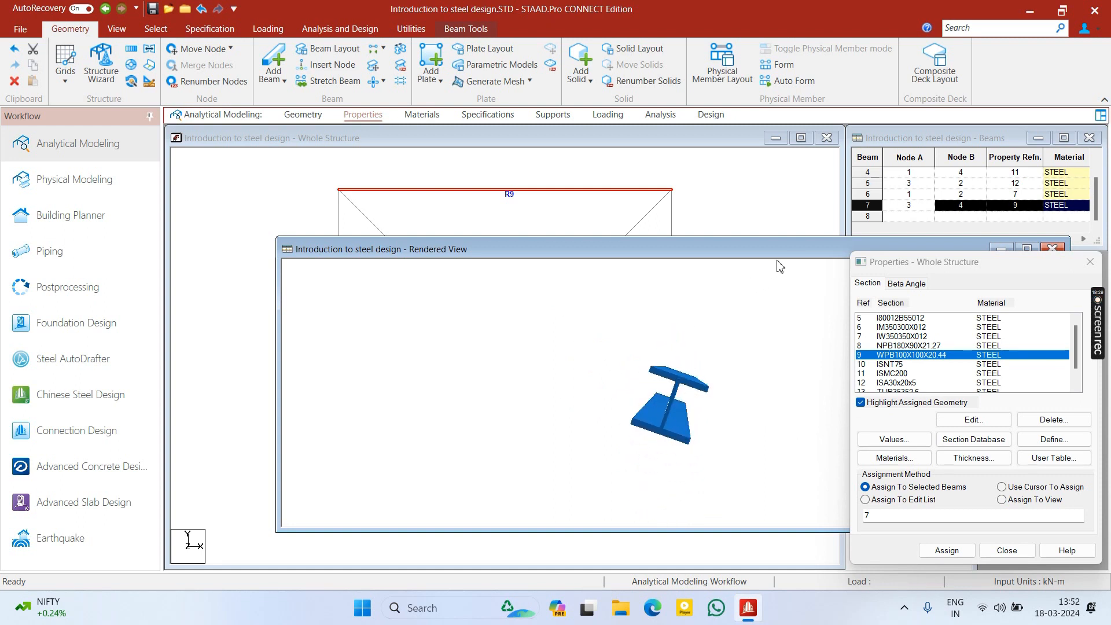
drag(796, 248, 292, 223)
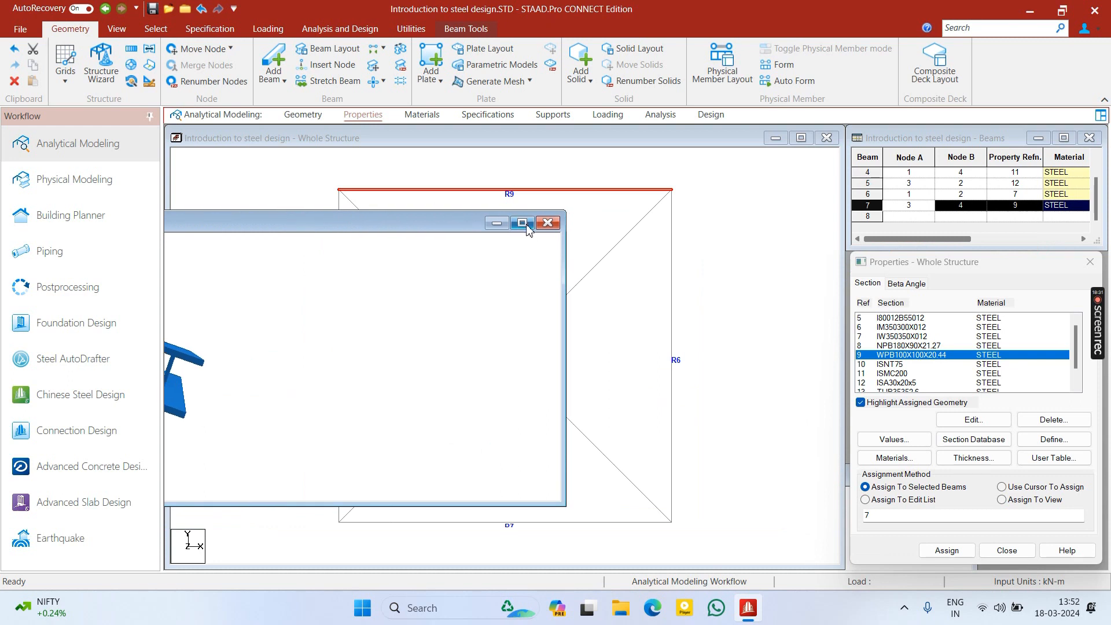
click(631, 241)
click(814, 322)
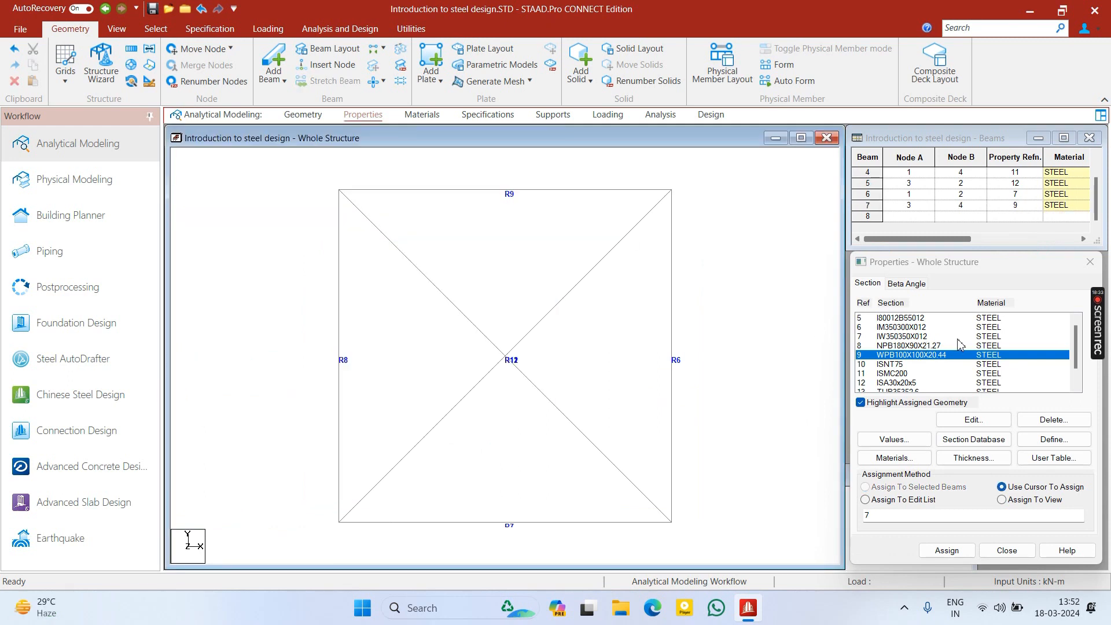
- Browse the Indian steel section tables for the S, I, M and W shapes in the section database
scroll(956, 344, down, 1)
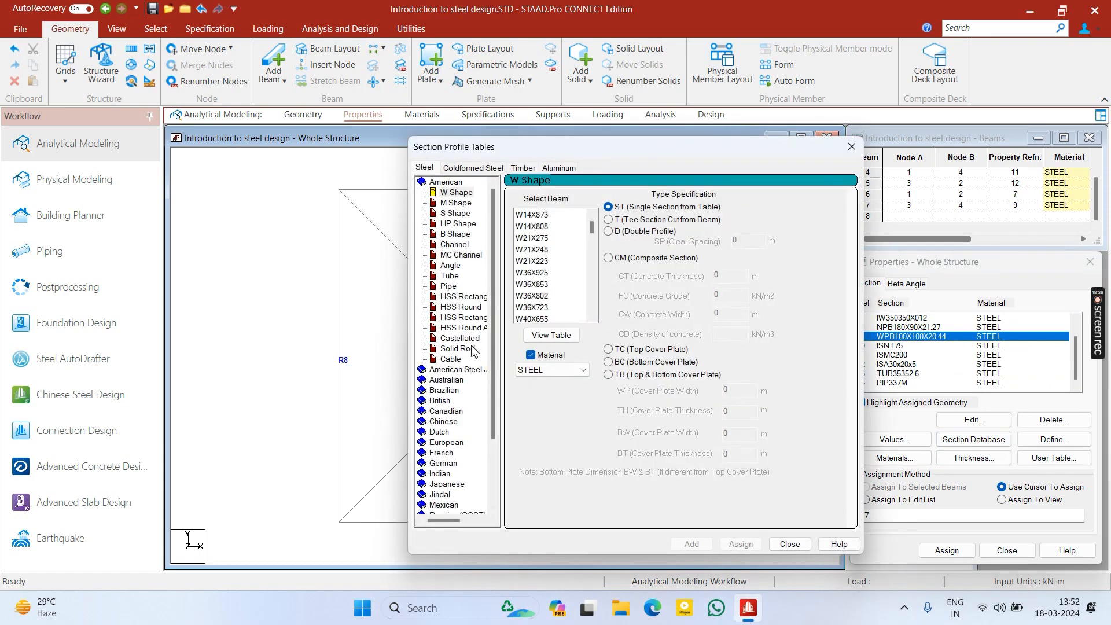
scroll(472, 350, down, 3)
double_click(445, 393)
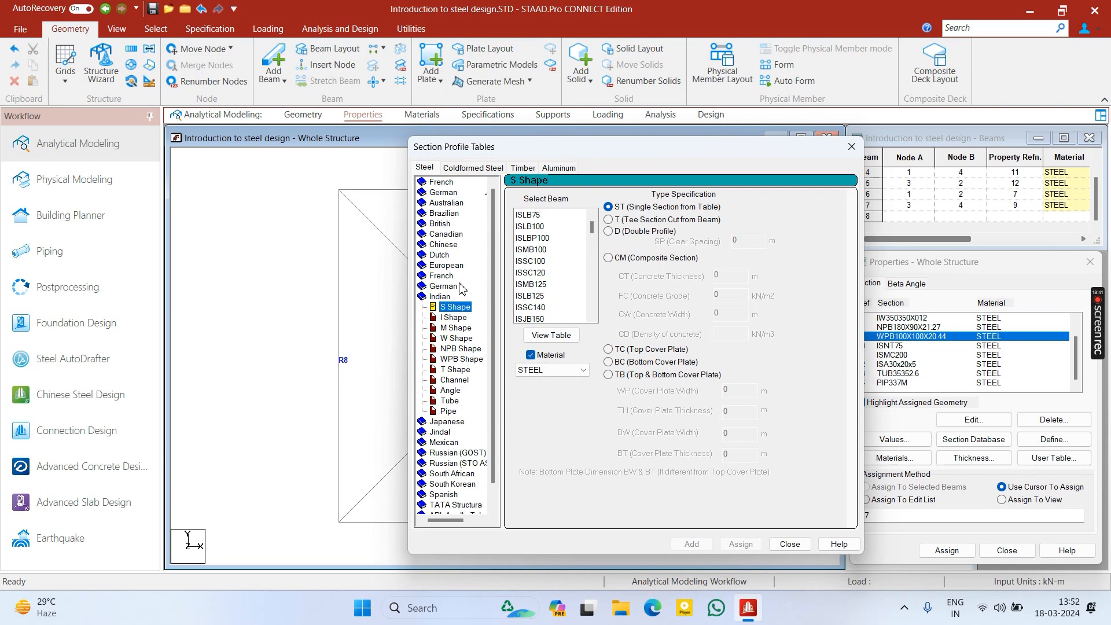
scroll(538, 276, down, 15)
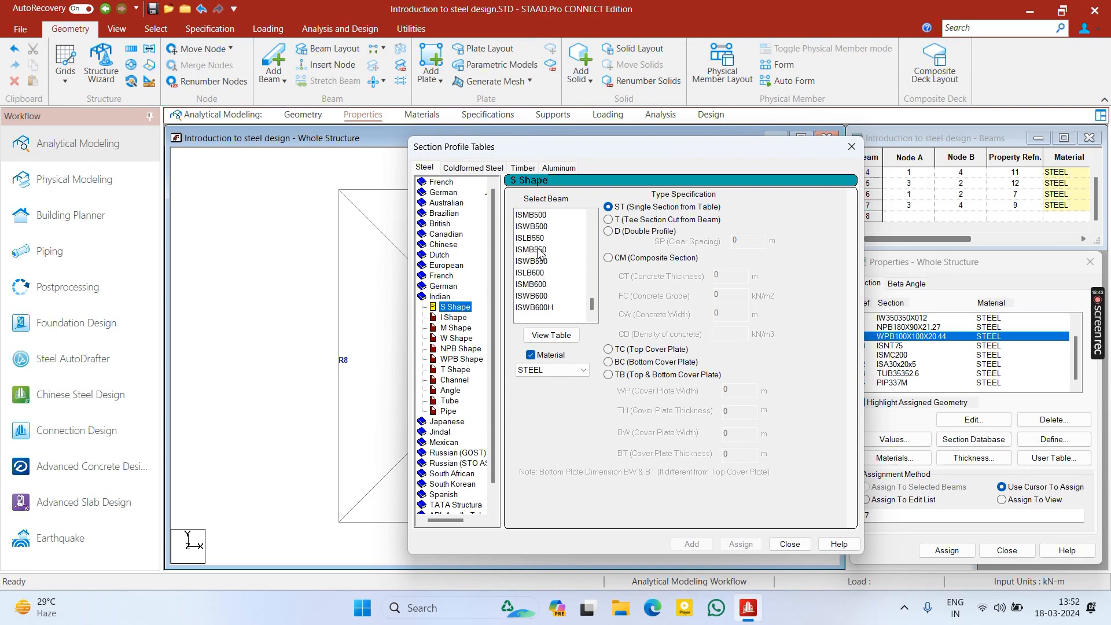
click(454, 318)
scroll(556, 301, down, 5)
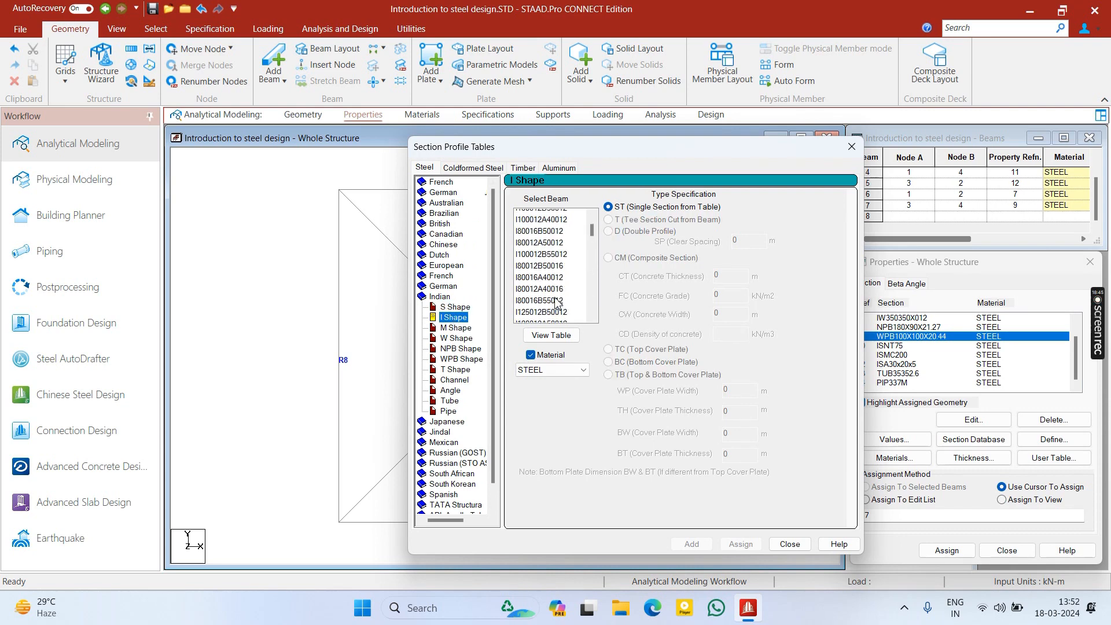
scroll(555, 295, down, 10)
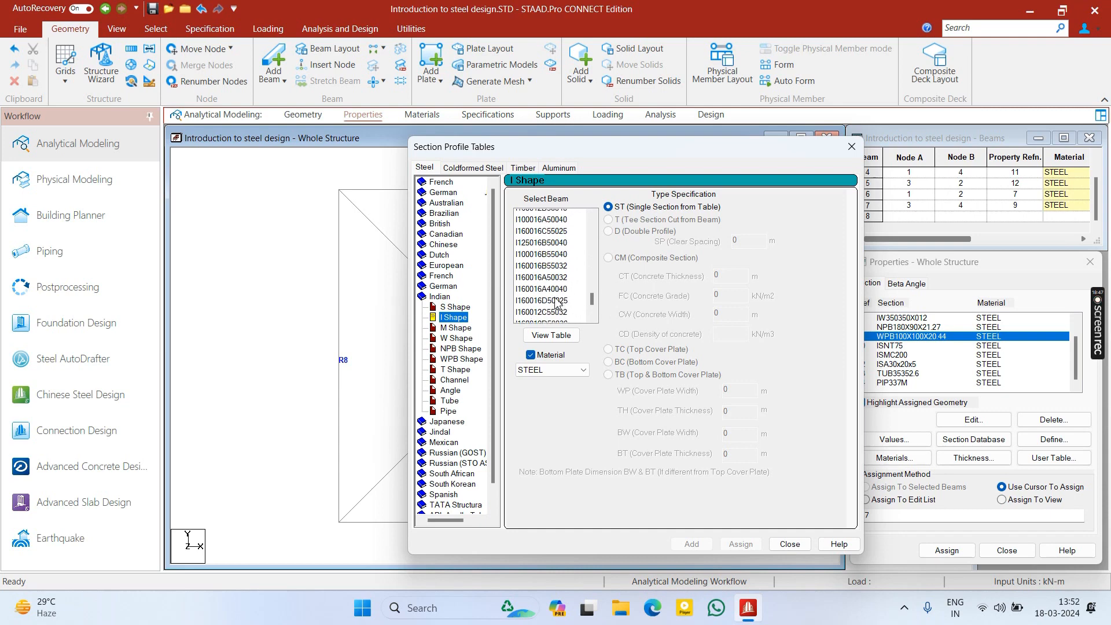
scroll(553, 277, down, 4)
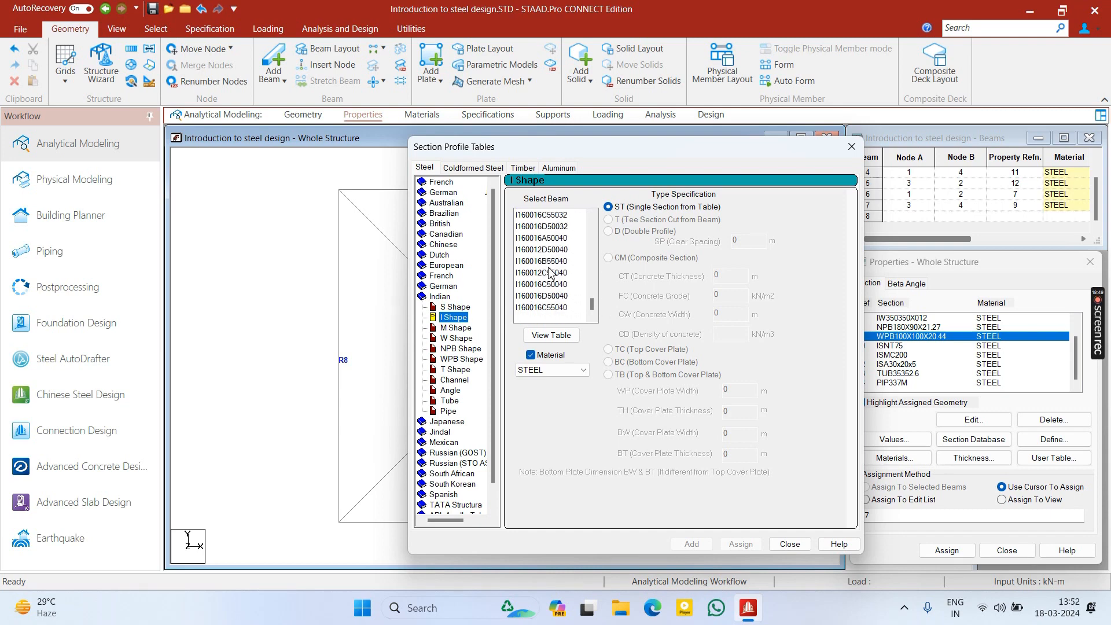
click(449, 328)
scroll(559, 316, down, 10)
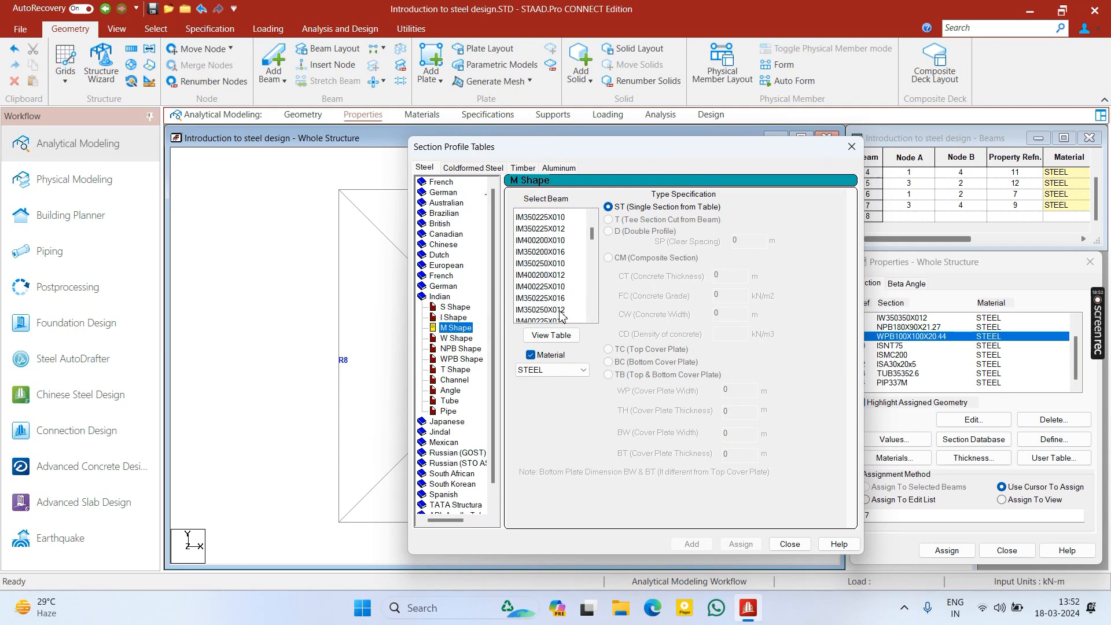
click(462, 339)
scroll(591, 302, down, 10)
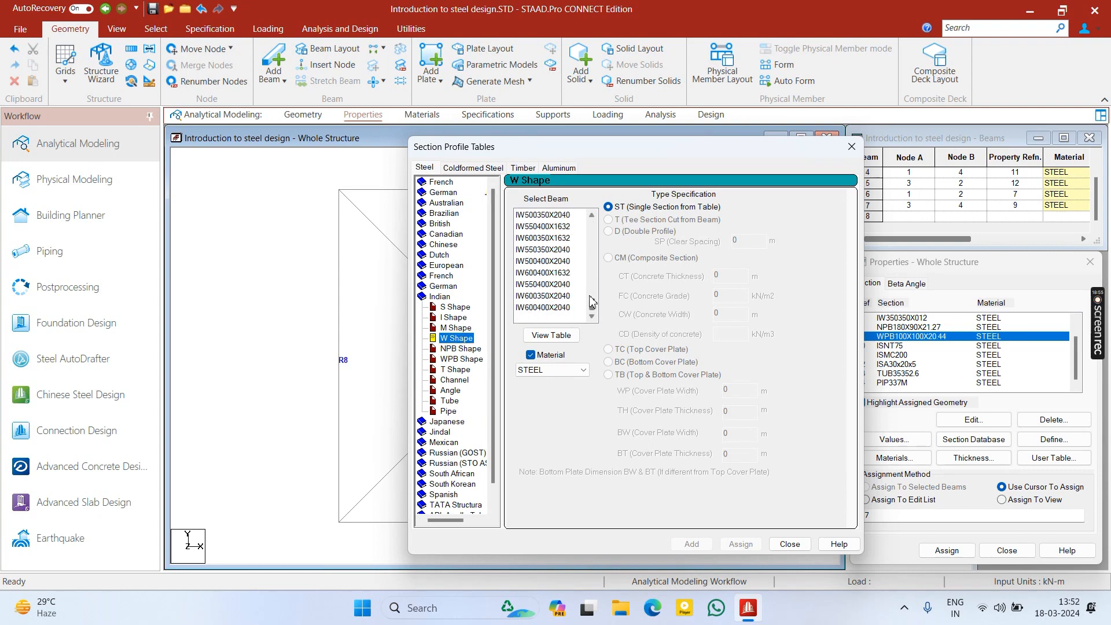
- Browse the Indian NPB, WPB and T shape tables to review the available section sizes
click(460, 350)
scroll(521, 290, down, 5)
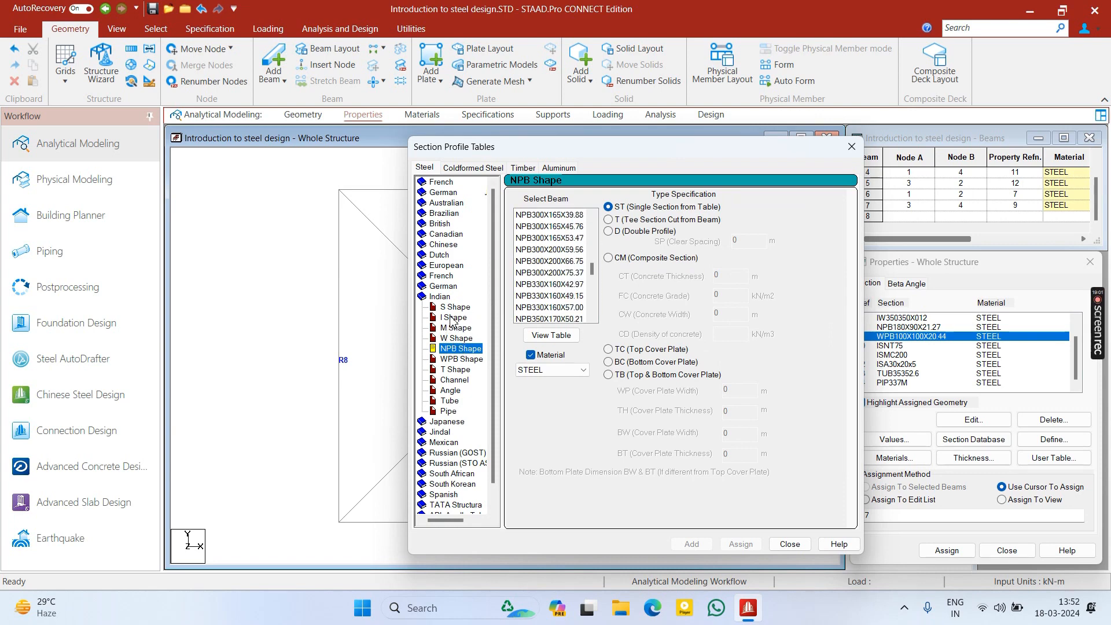
click(531, 299)
click(578, 220)
scroll(581, 224, up, 3)
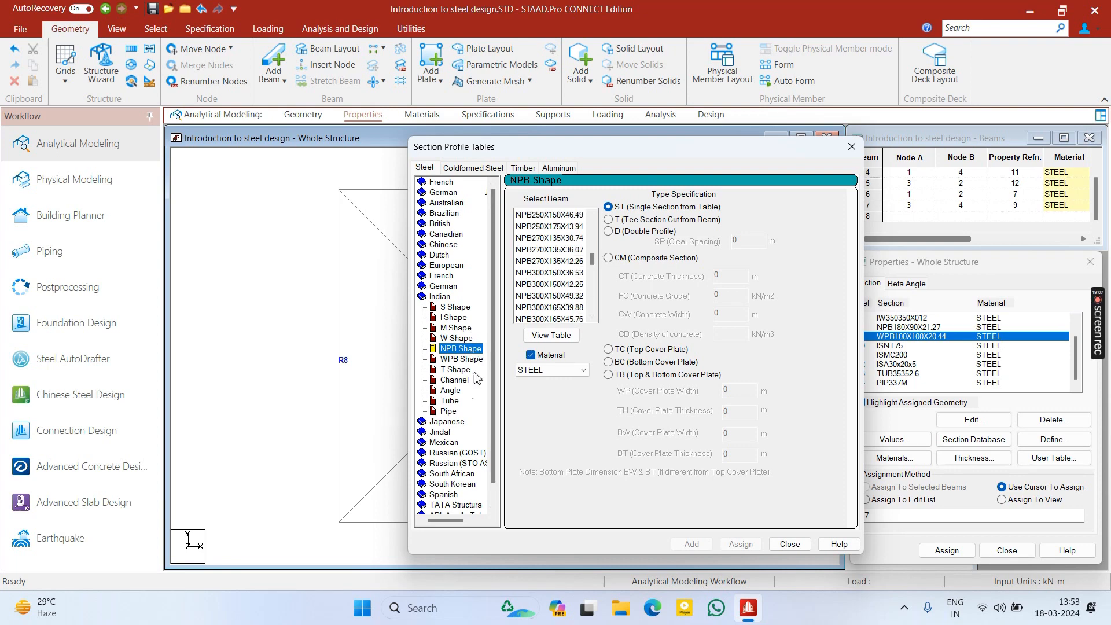
click(471, 359)
click(582, 251)
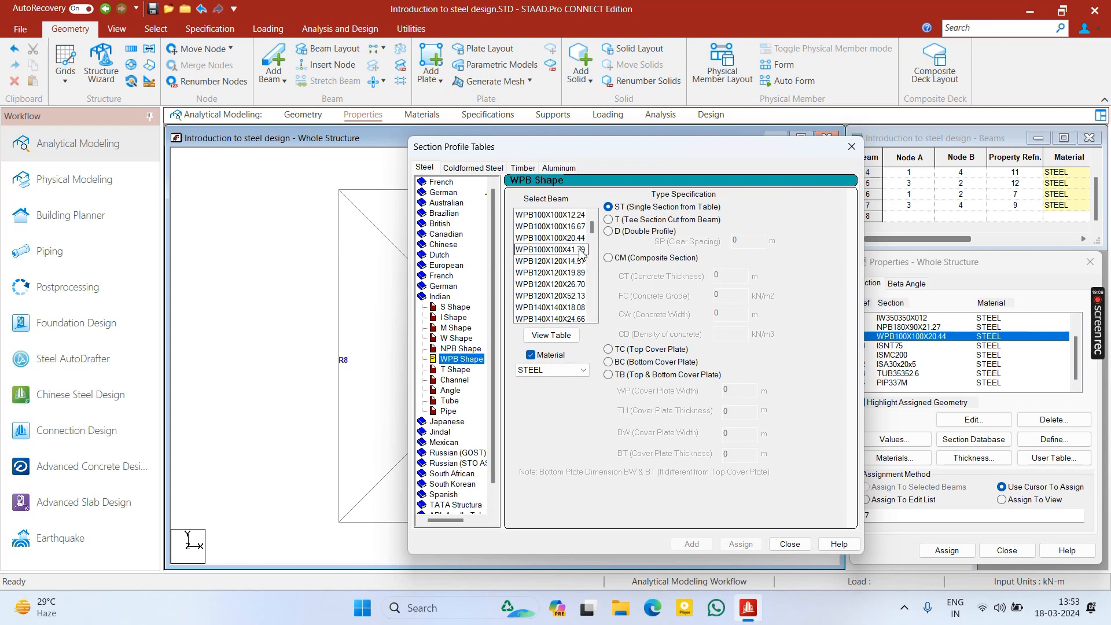
drag(593, 228, 593, 324)
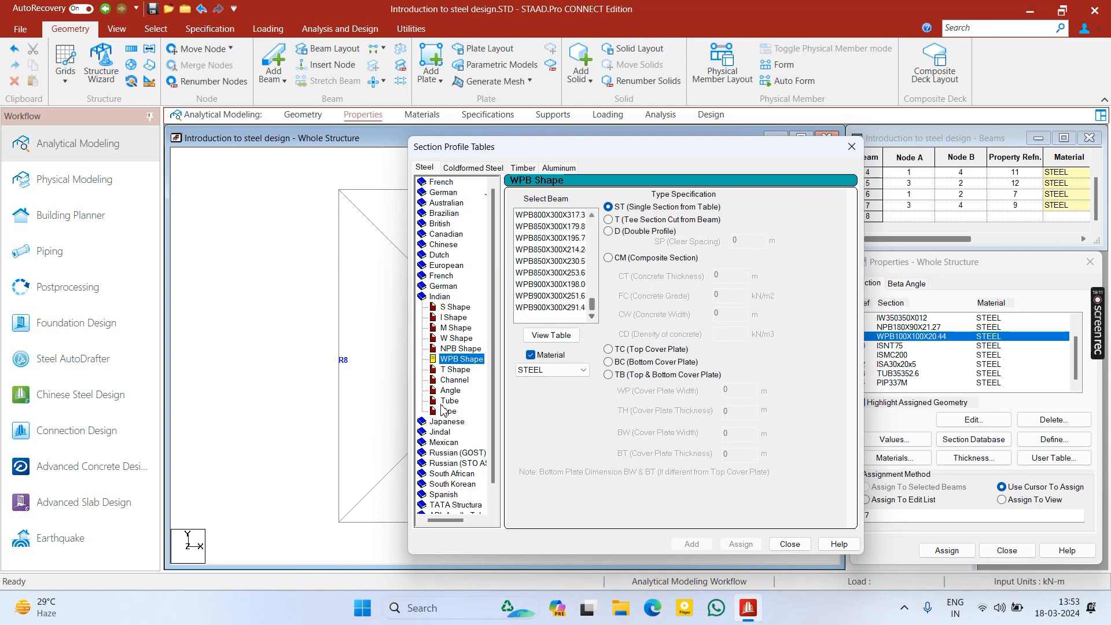
click(454, 370)
scroll(564, 243, down, 5)
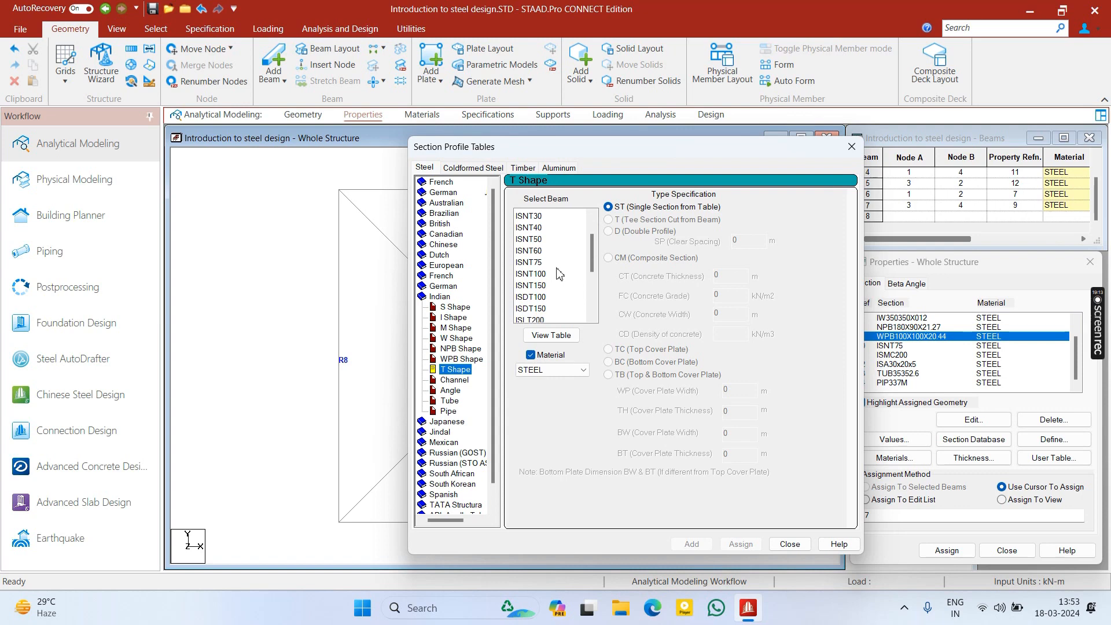
scroll(546, 240, up, 5)
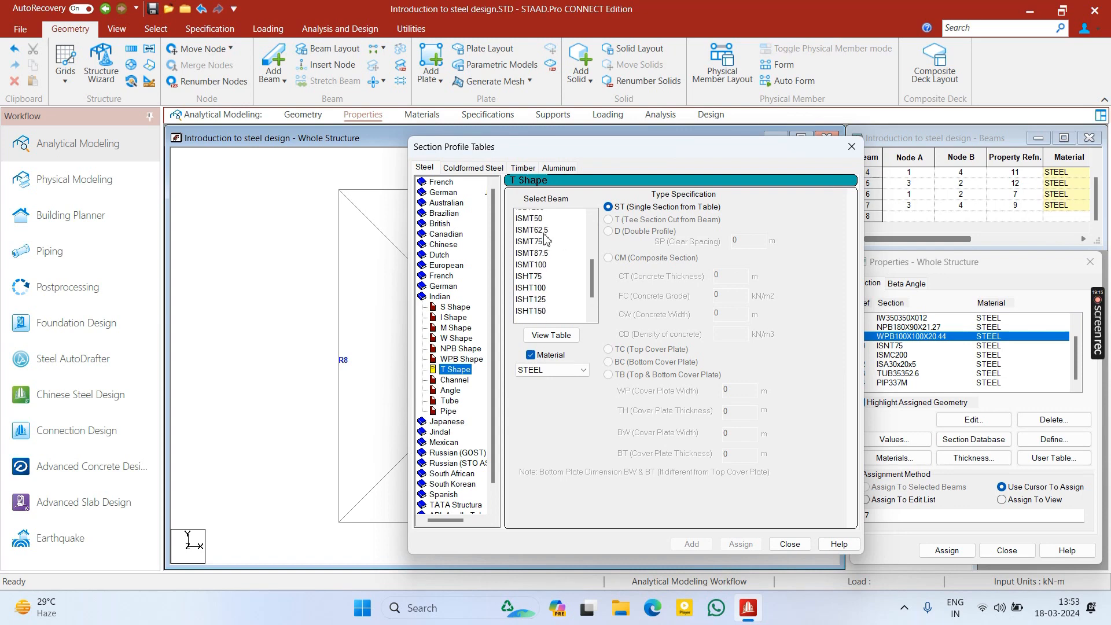
scroll(532, 290, down, 5)
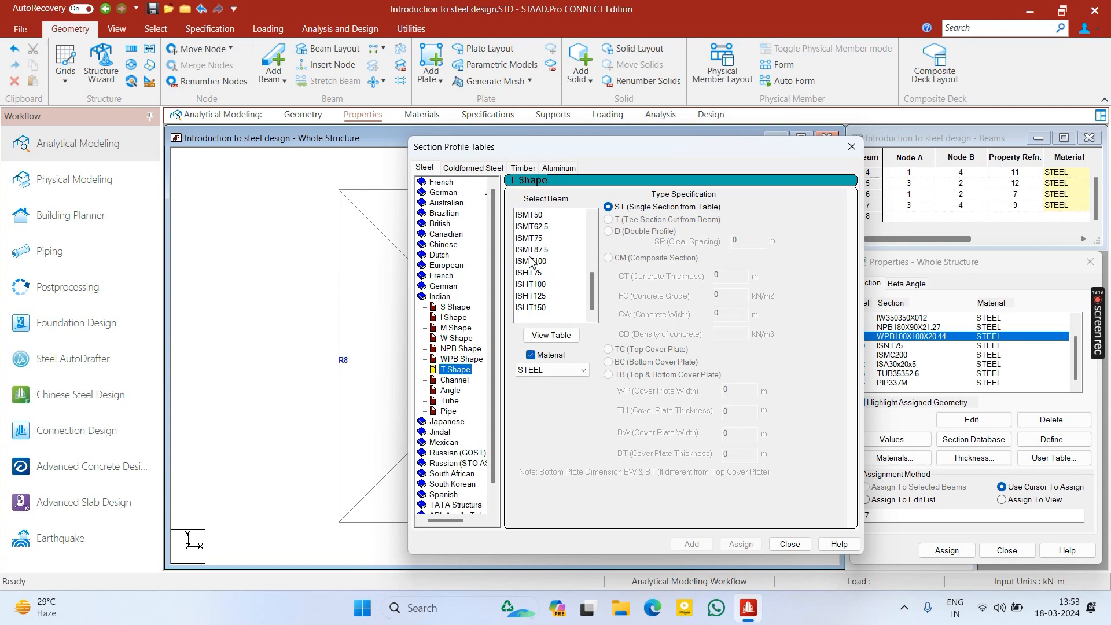
- Review the available sizes in the Indian Channel and Angle tables
click(455, 381)
scroll(566, 281, down, 5)
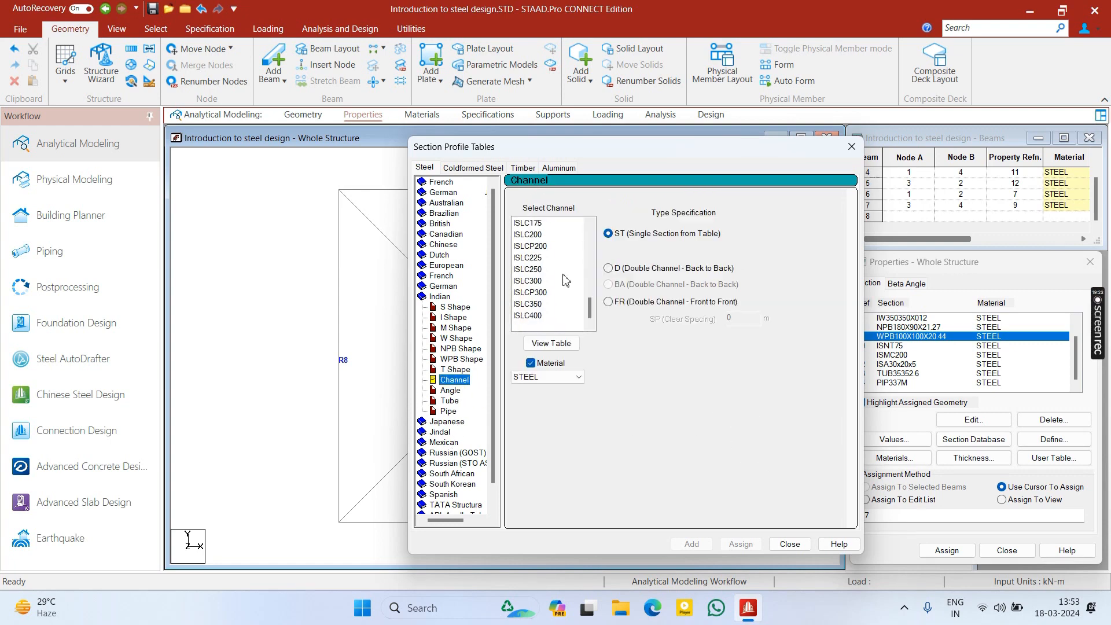
click(451, 391)
scroll(523, 328, down, 10)
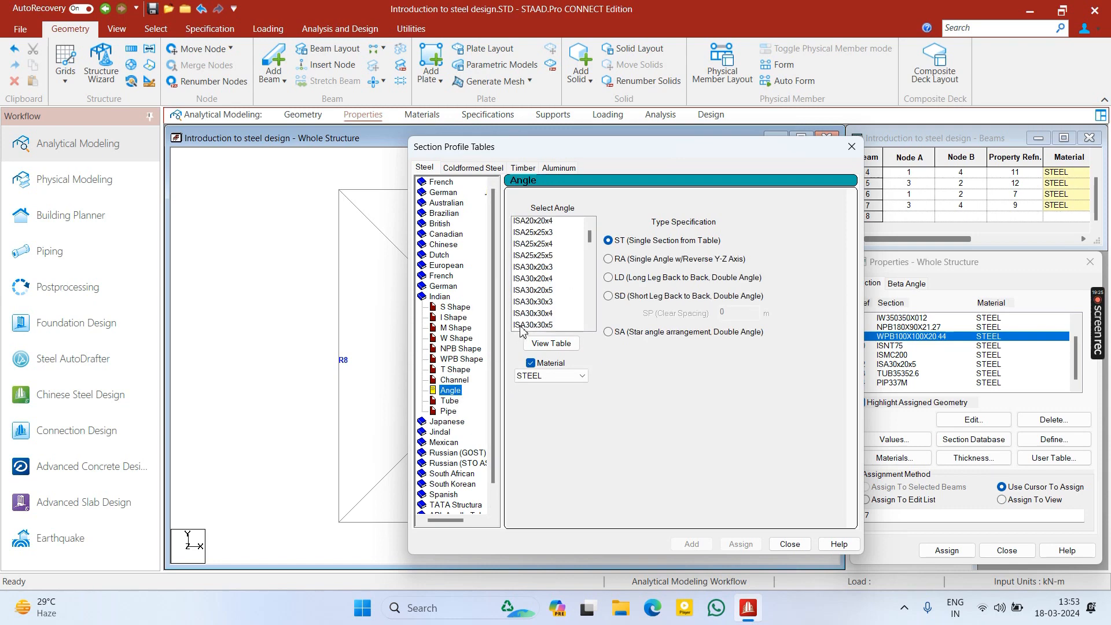
scroll(523, 327, down, 15)
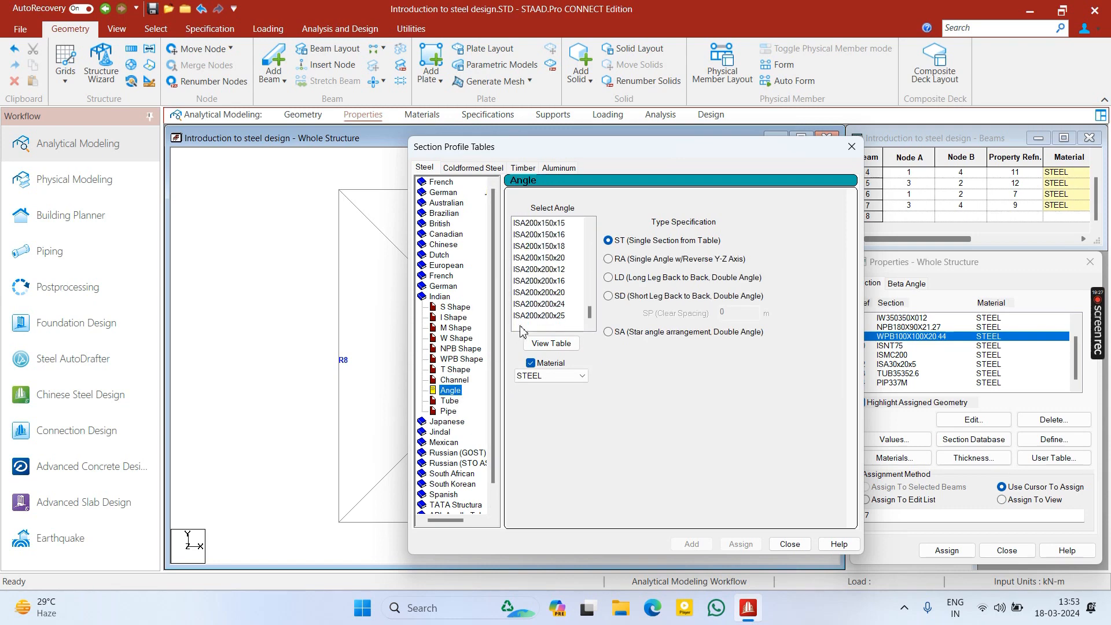
- Examine the Indian Tube and Pipe tables with their custom-dimension options, revisit the S shapes, and close the section database
click(450, 401)
scroll(523, 324, down, 15)
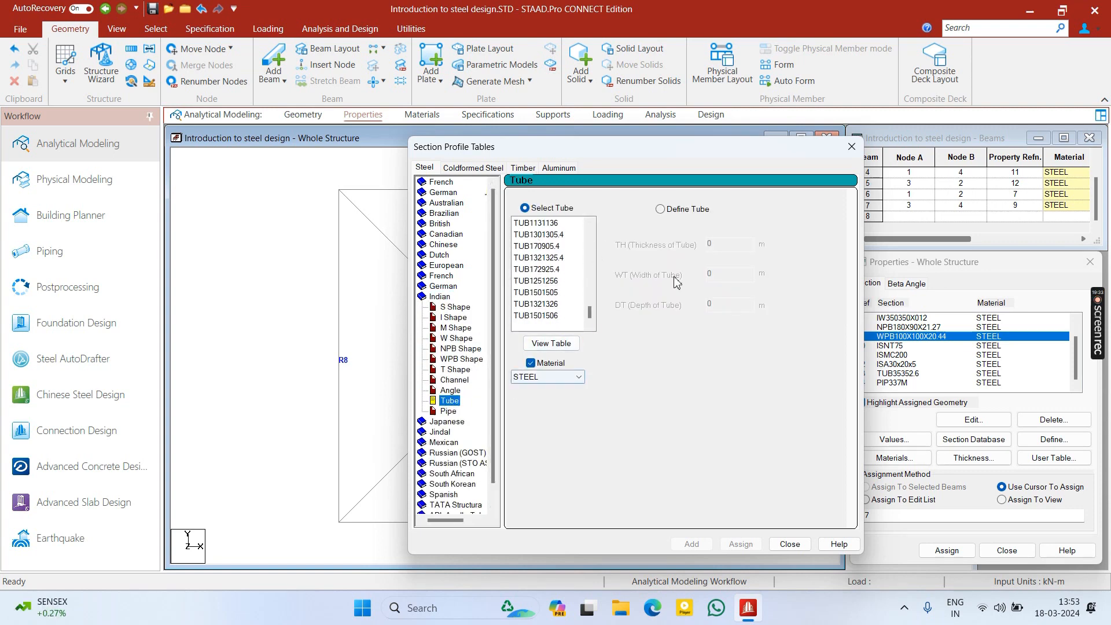
click(670, 211)
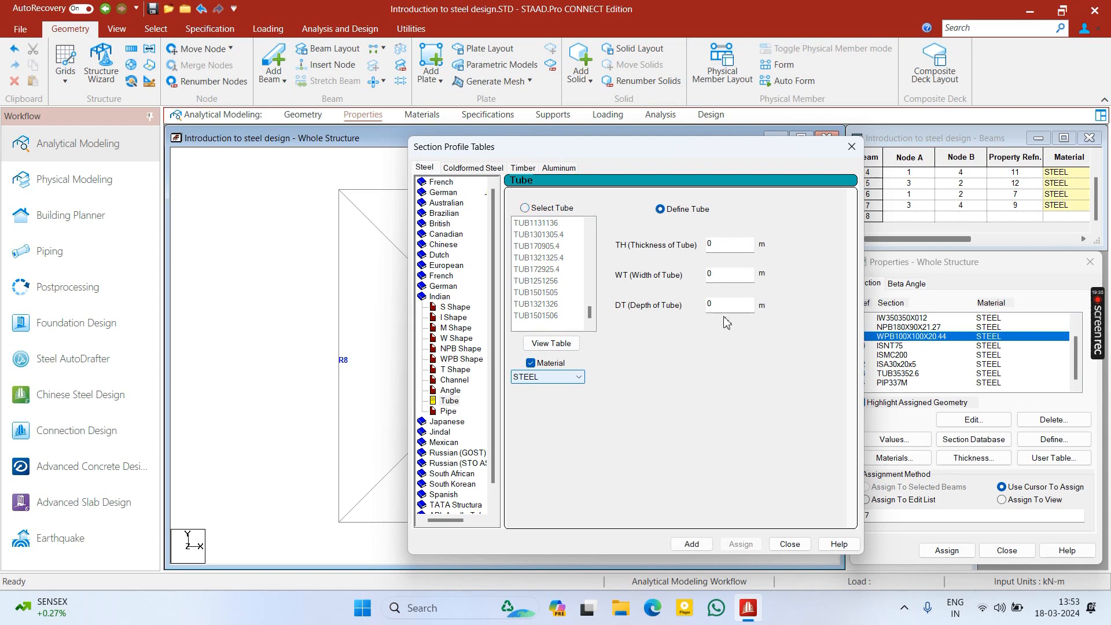
click(451, 411)
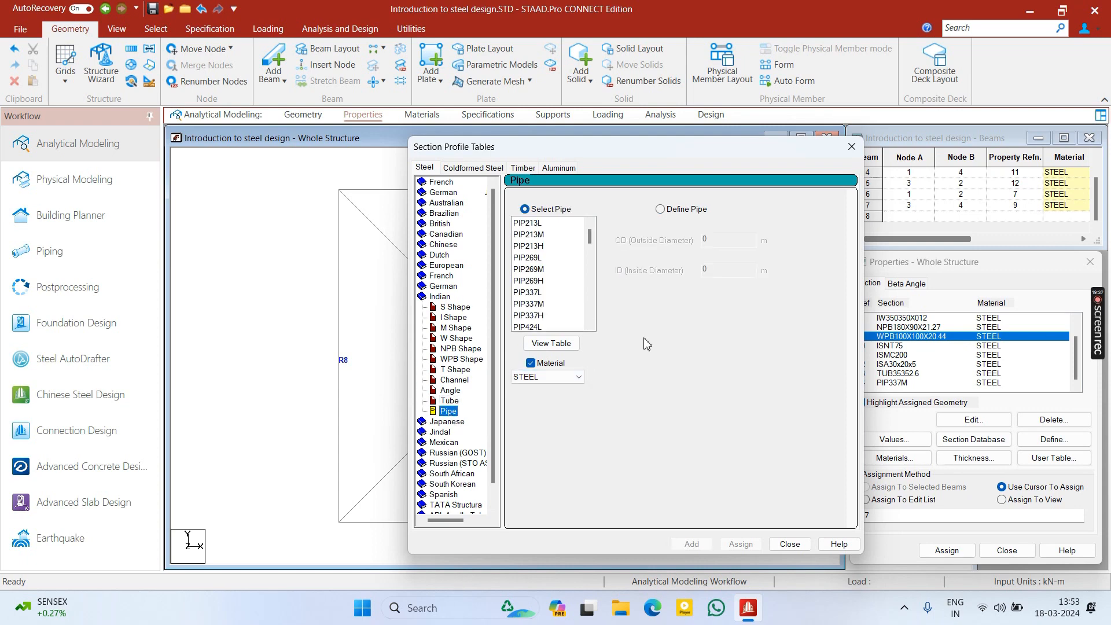
click(676, 214)
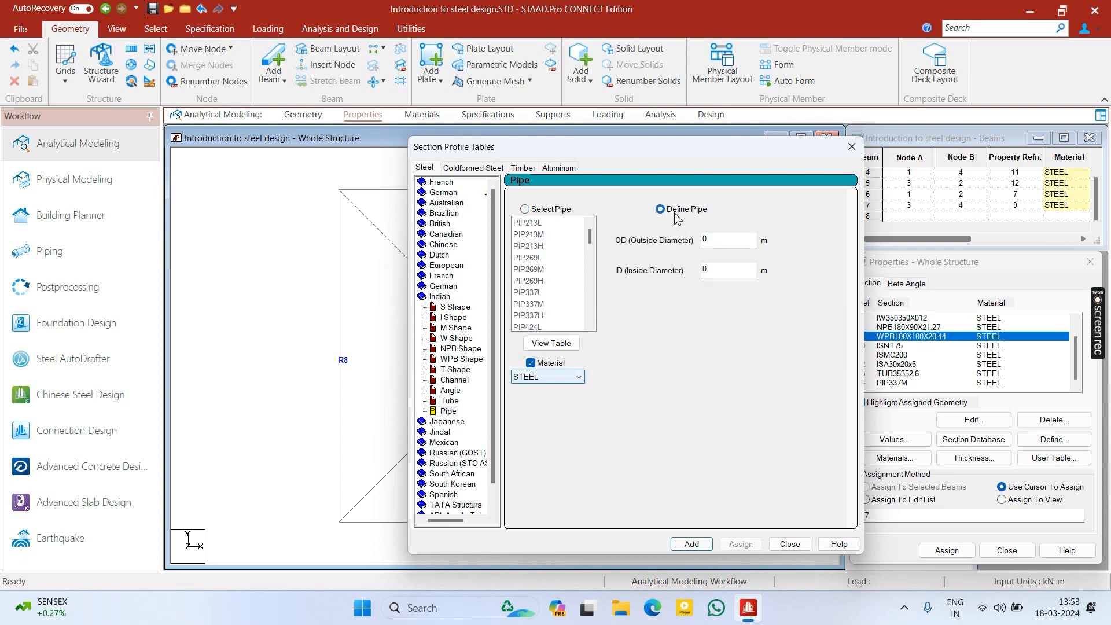
click(550, 211)
scroll(518, 280, down, 10)
scroll(518, 281, up, 15)
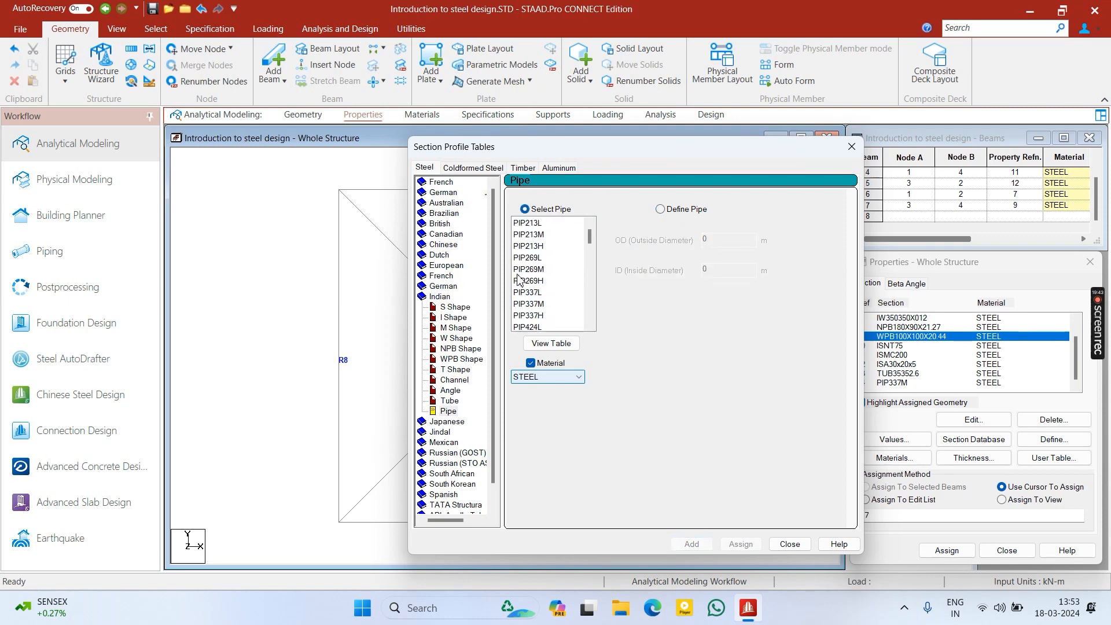
scroll(518, 280, down, 15)
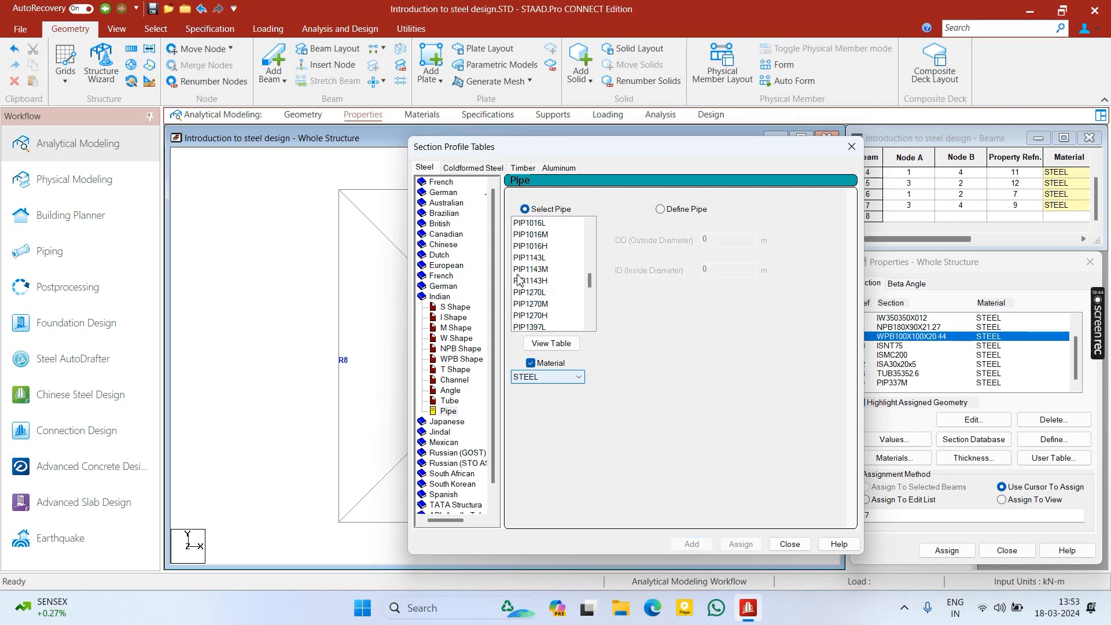
click(446, 303)
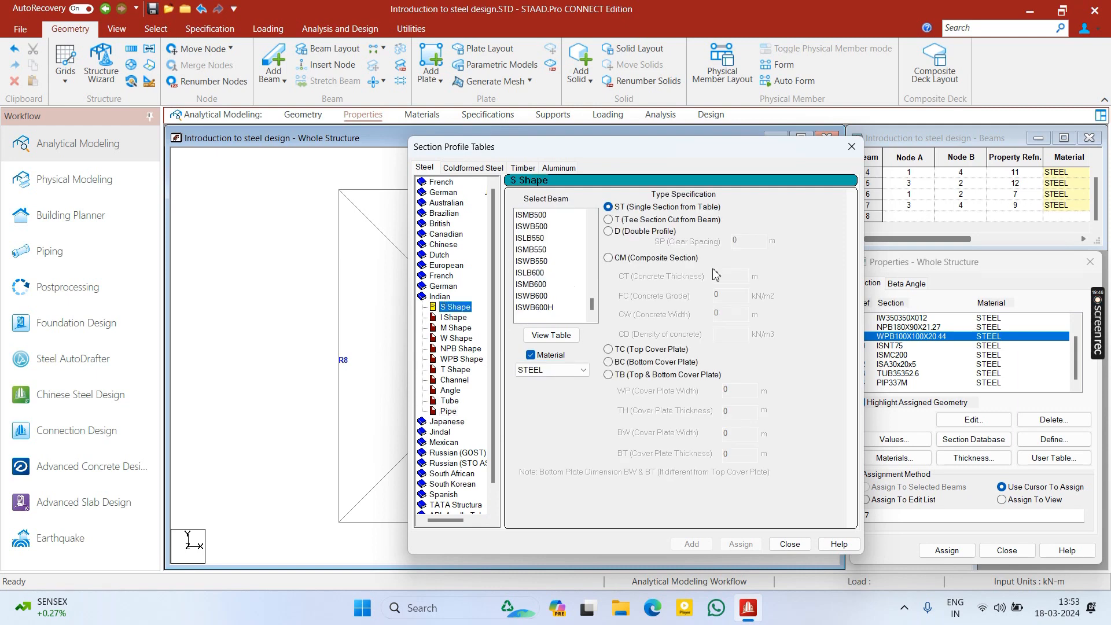
click(853, 147)
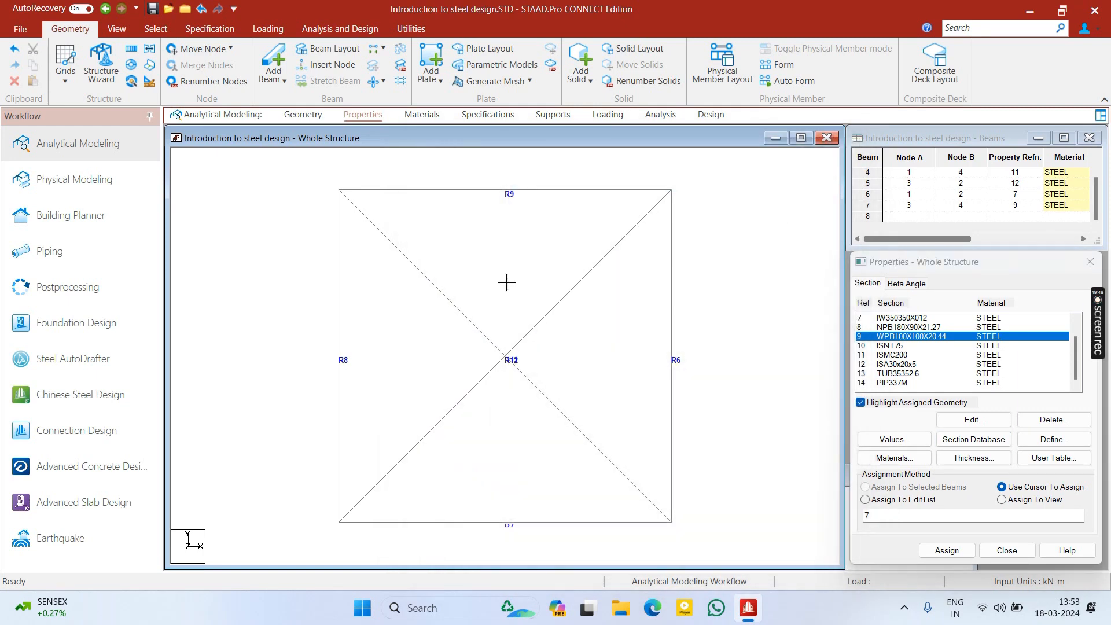
- Inspect the isotropic and design properties of the STEEL material and close them without changes
click(422, 115)
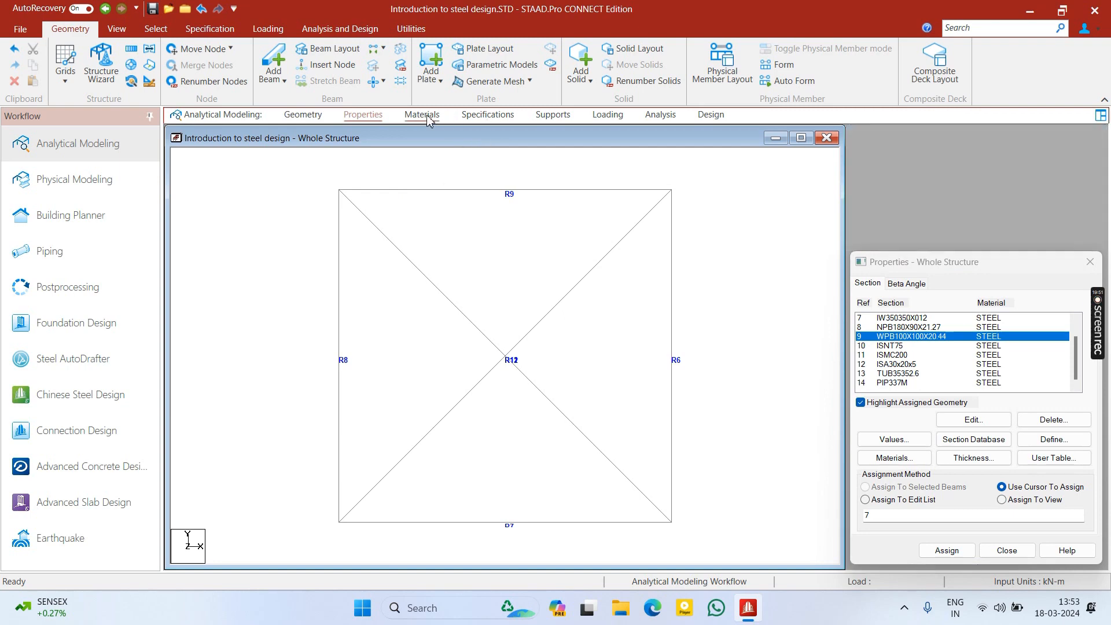
click(934, 355)
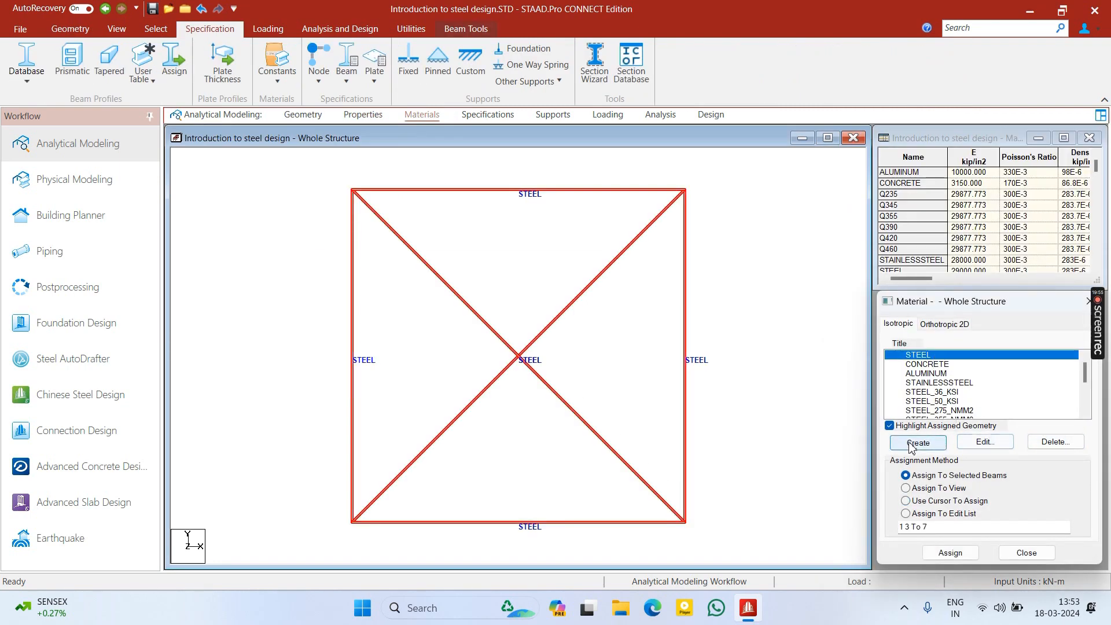
click(985, 442)
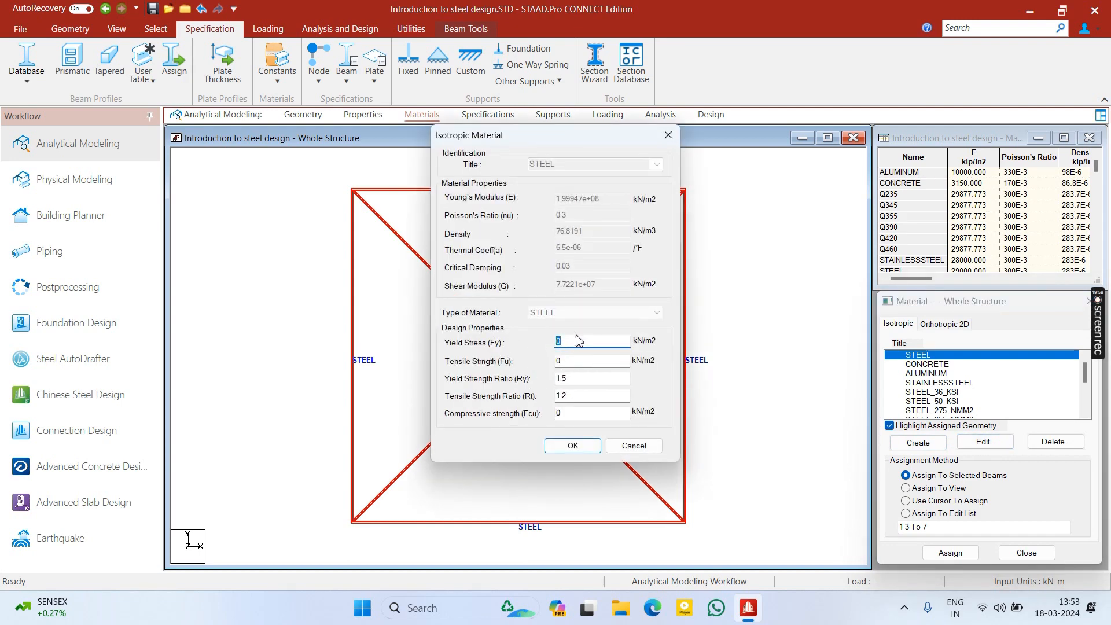
click(642, 445)
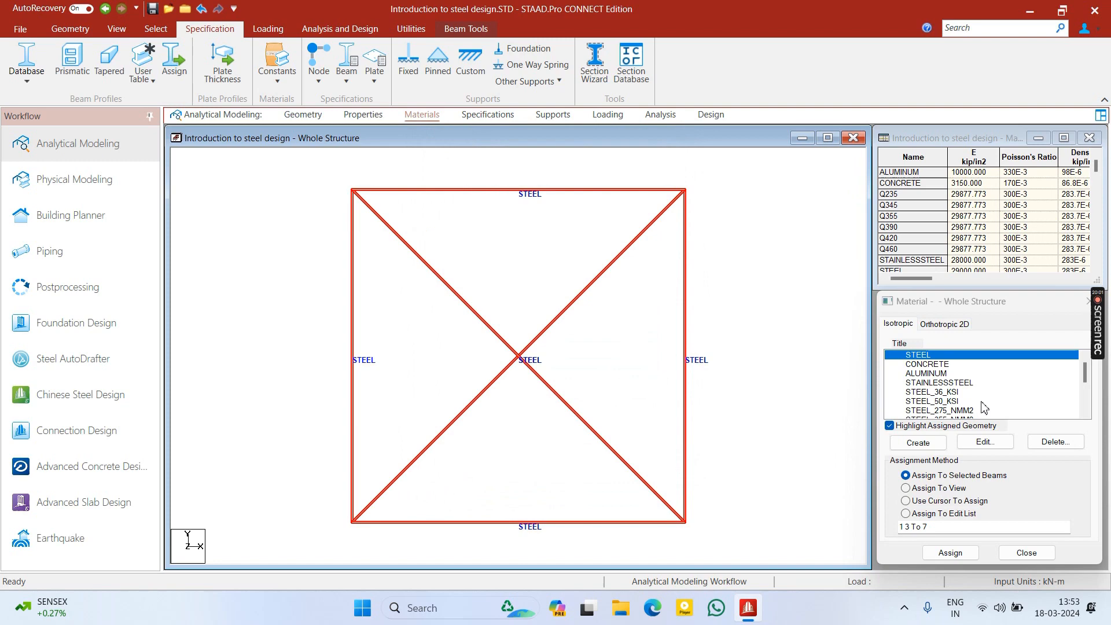
- Set the yield stress (Fy) of the STEEL_355_NMM2 material to 250000 kN/m2
scroll(961, 405, down, 1)
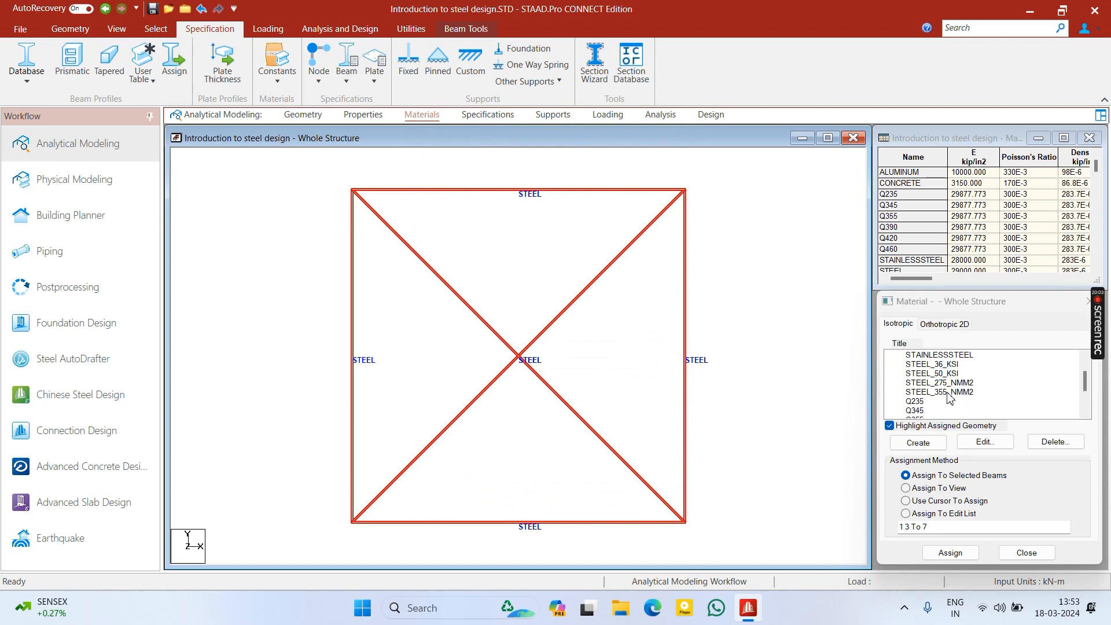
click(943, 393)
double_click(947, 393)
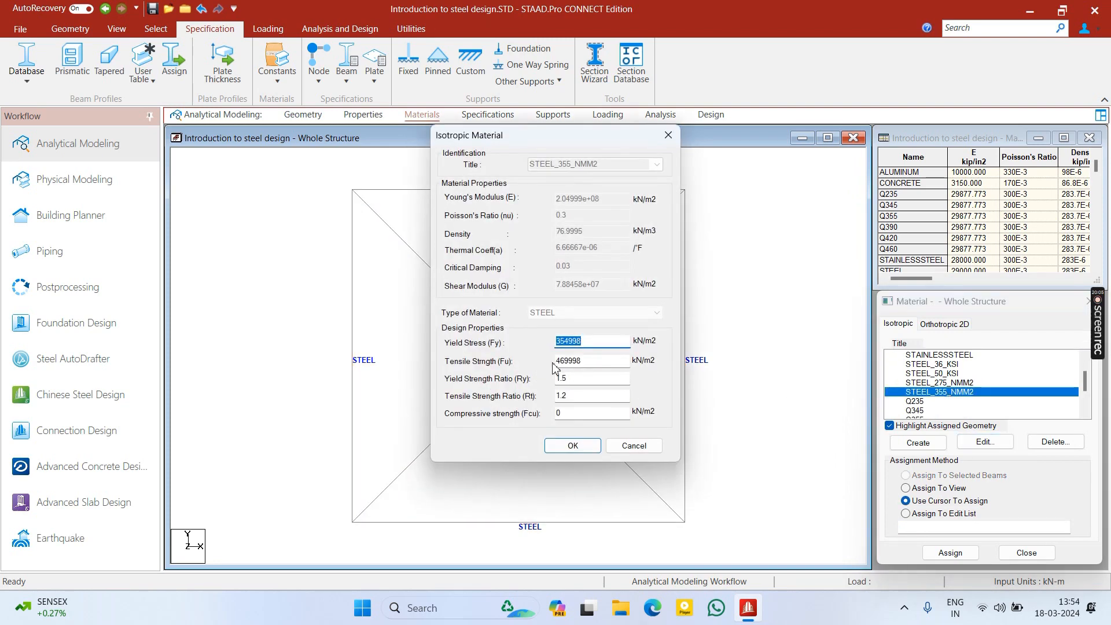
click(591, 344)
double_click(597, 346)
text(250000)
key(Tab)
key(Tab)
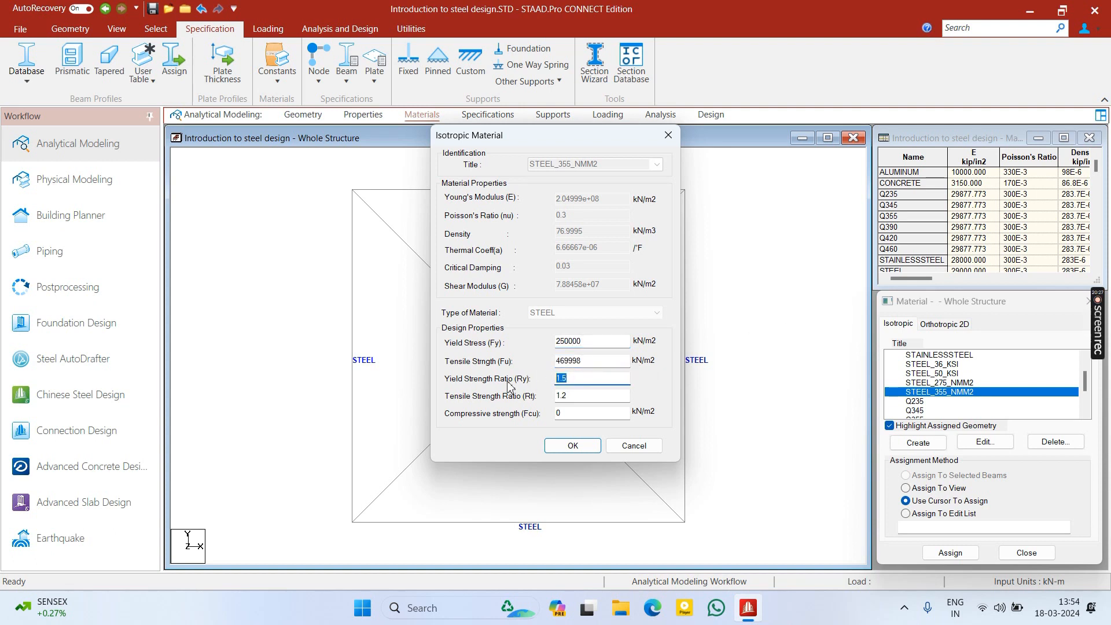
key(Tab)
click(570, 397)
key(Tab)
click(564, 446)
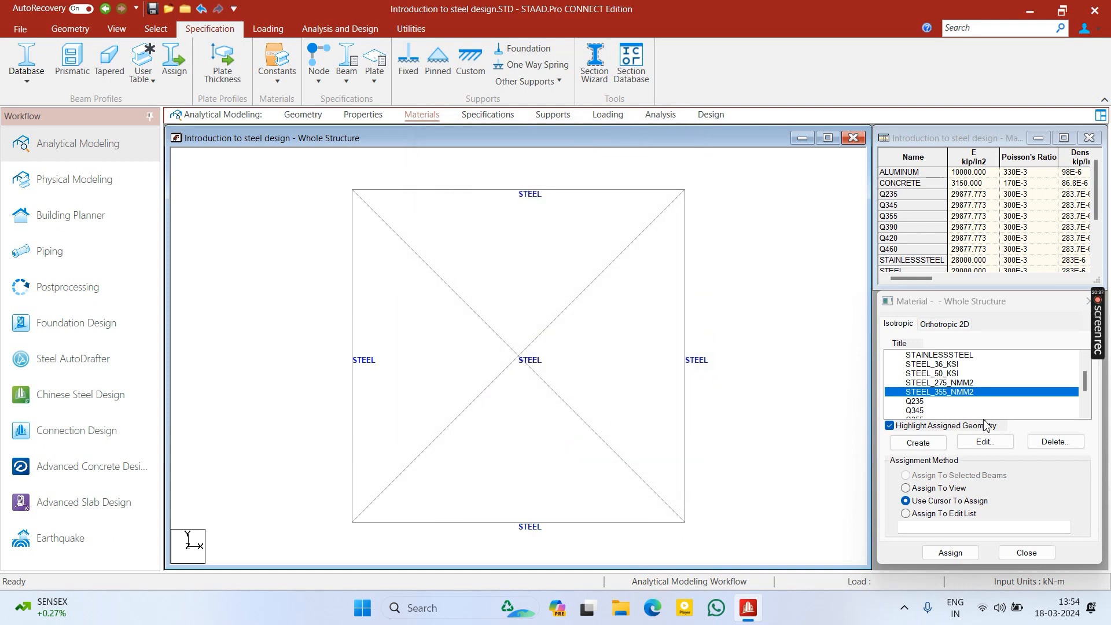
scroll(927, 393, up, 1)
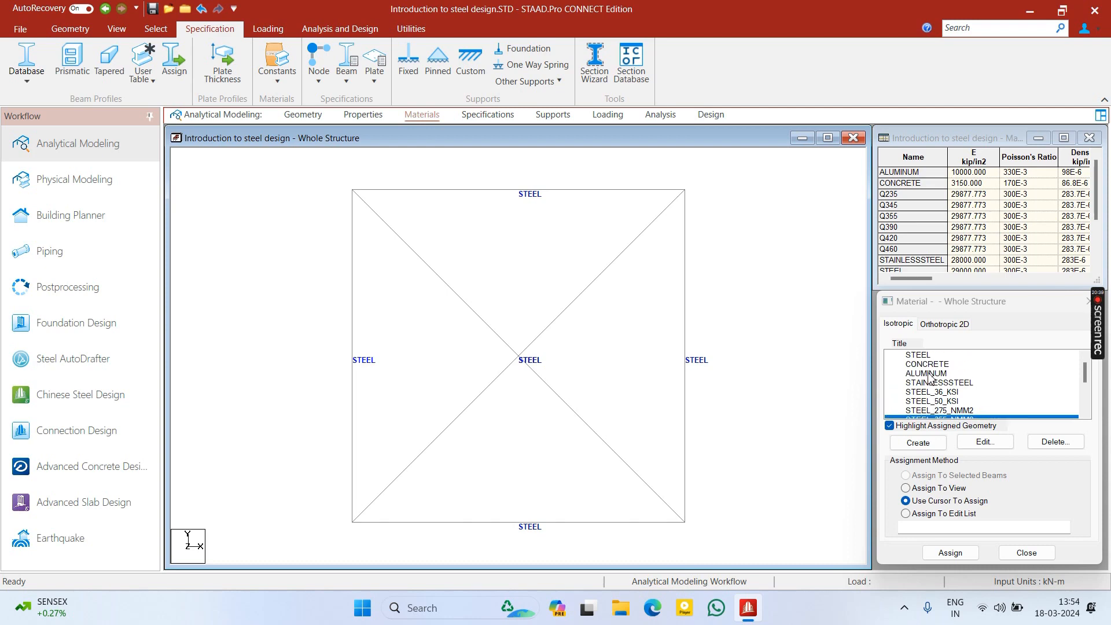
- Inspect the isotropic and design properties of the STEEL_36_KSI and STEEL materials, closing both without changes
double_click(926, 392)
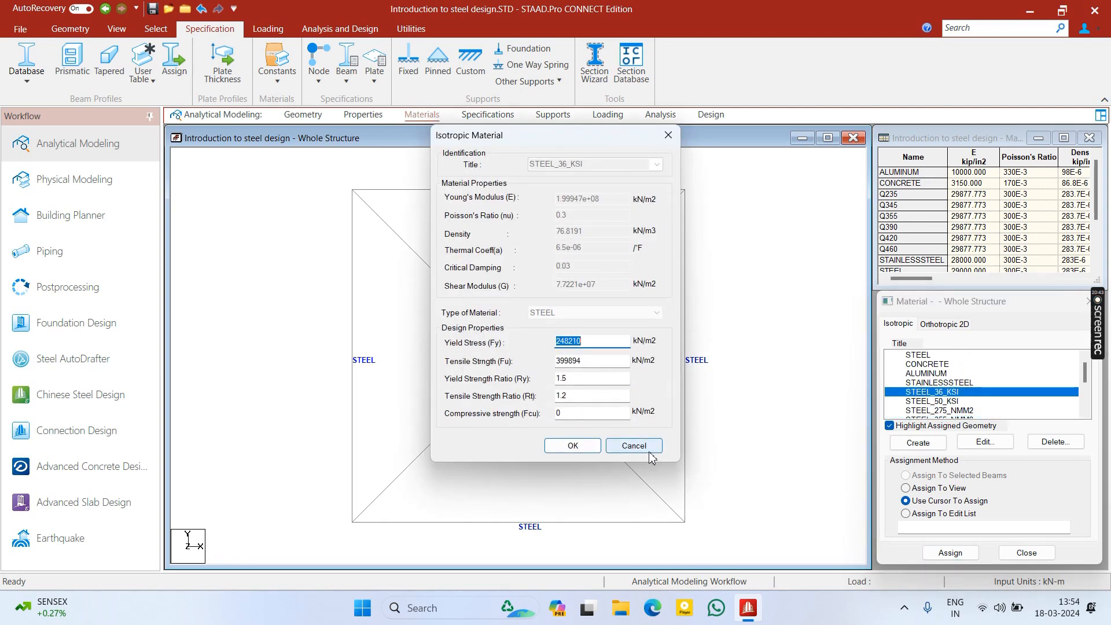
click(634, 446)
scroll(939, 417, down, 1)
scroll(939, 414, down, 2)
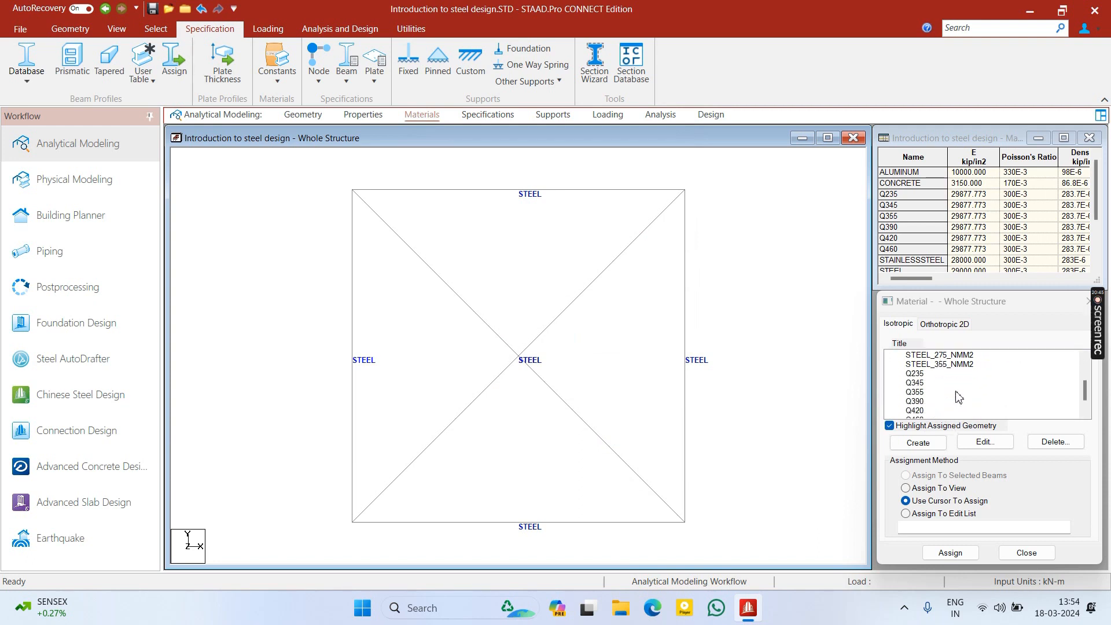
click(923, 383)
scroll(922, 383, down, 1)
scroll(922, 383, up, 3)
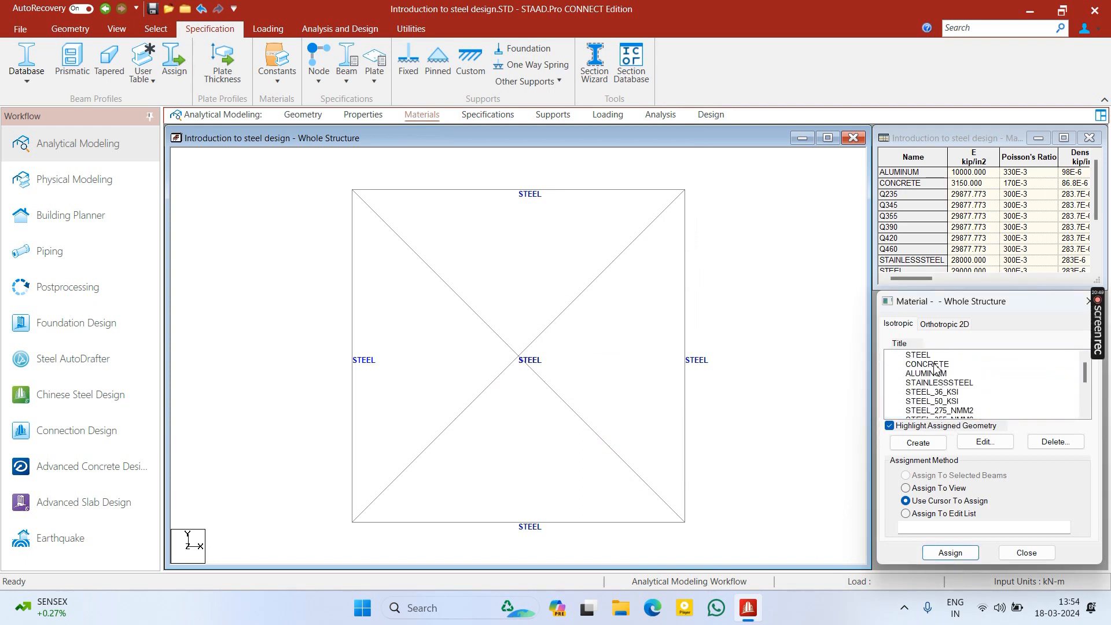
double_click(924, 355)
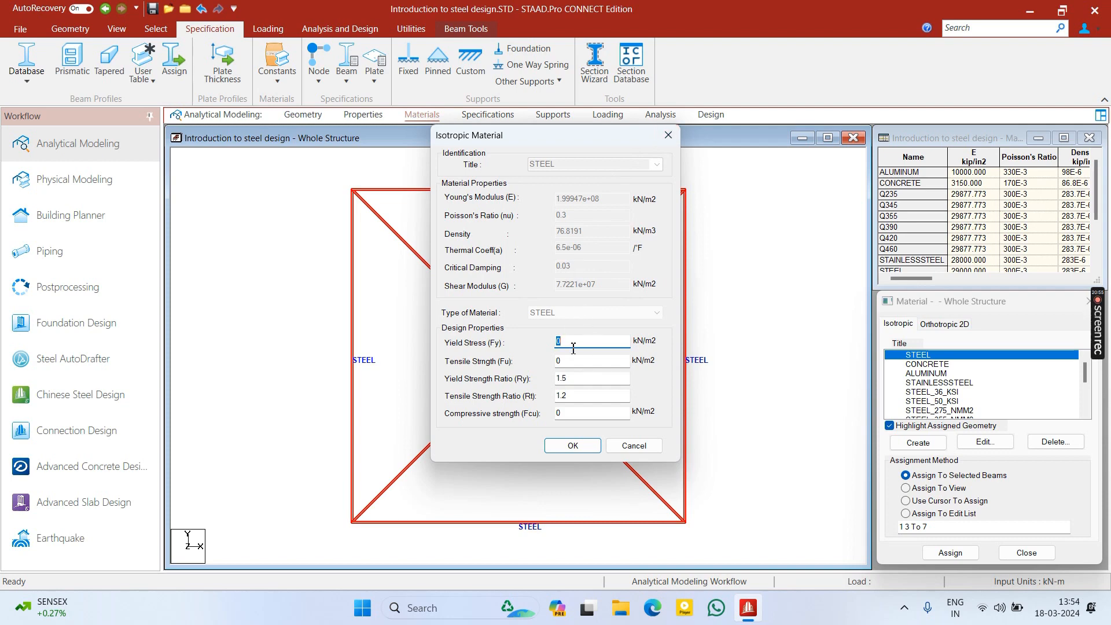
click(668, 135)
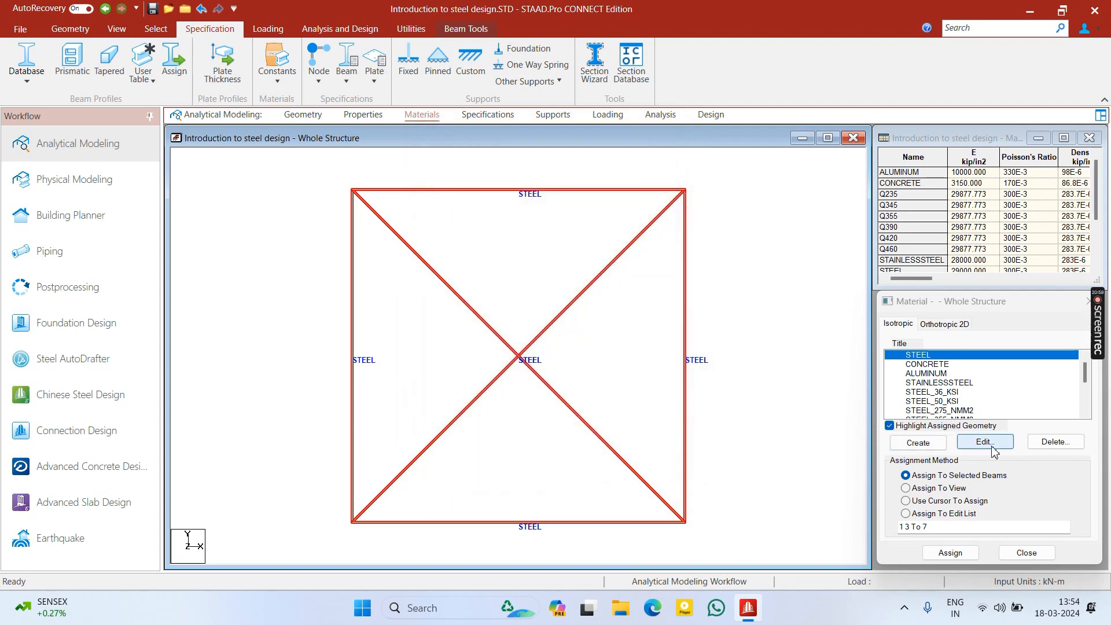
- Start creating an isotropic material and compare the STEEL, ALUMINUM and CONCRETE preset properties
click(843, 367)
click(961, 445)
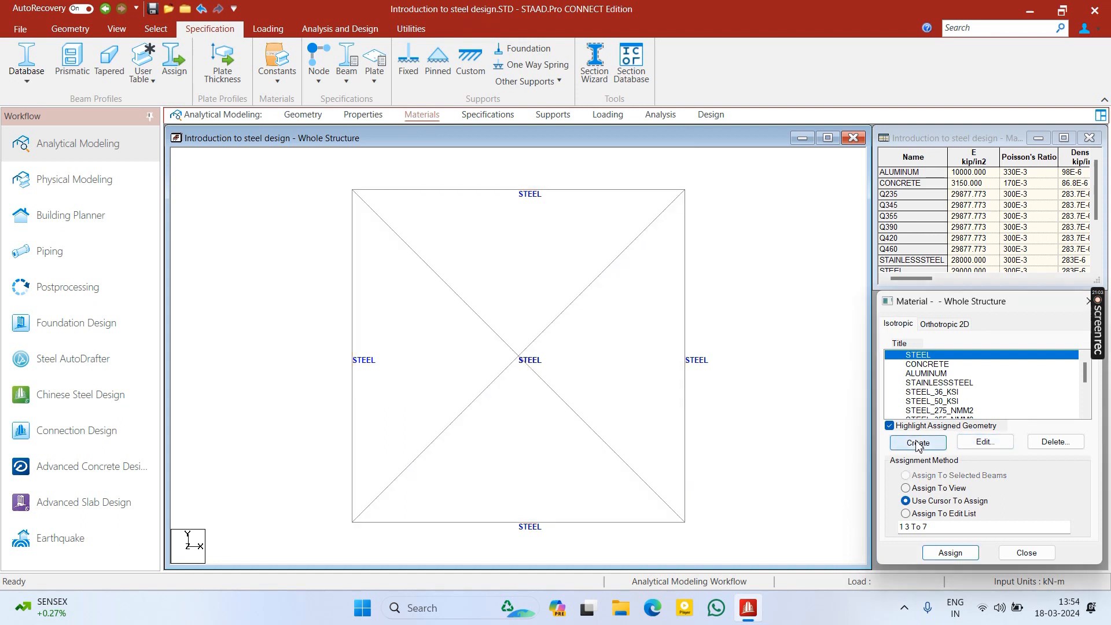
click(635, 164)
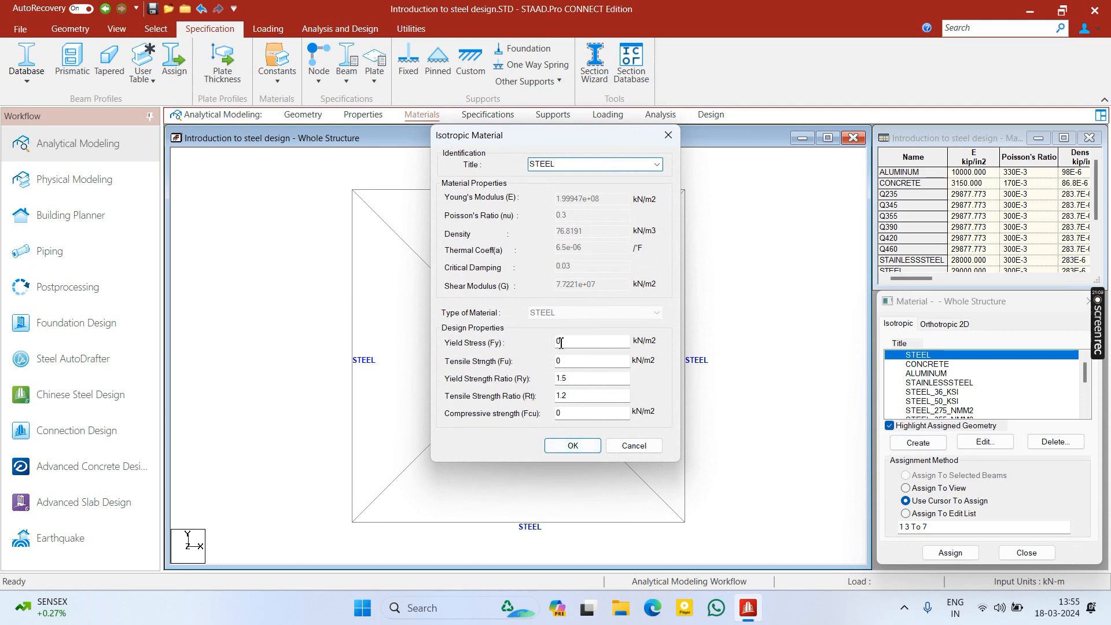
double_click(582, 363)
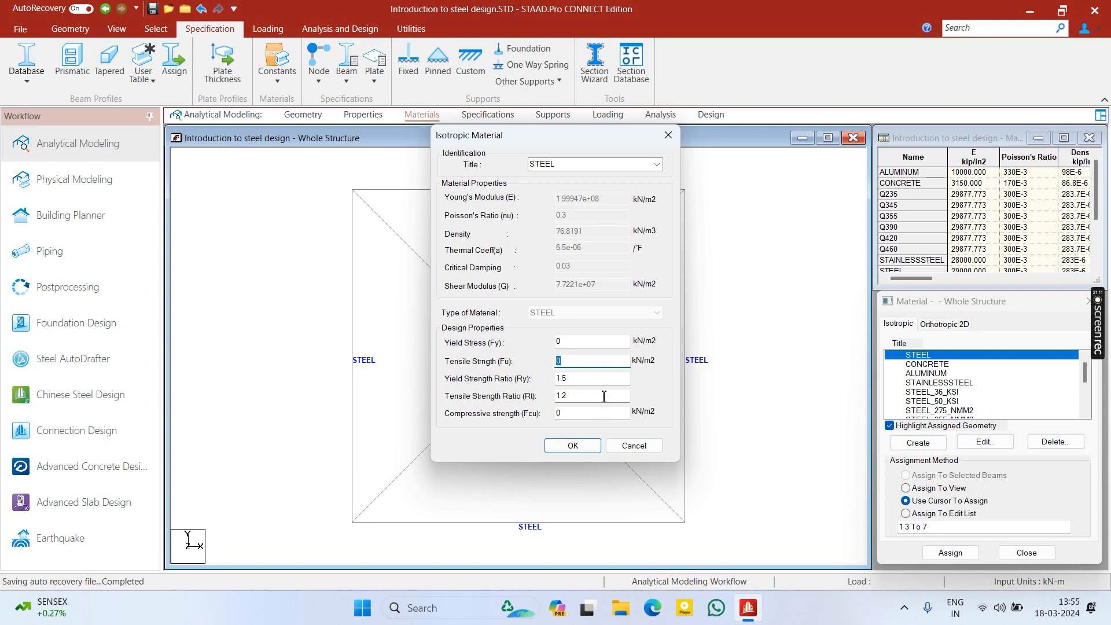
click(657, 165)
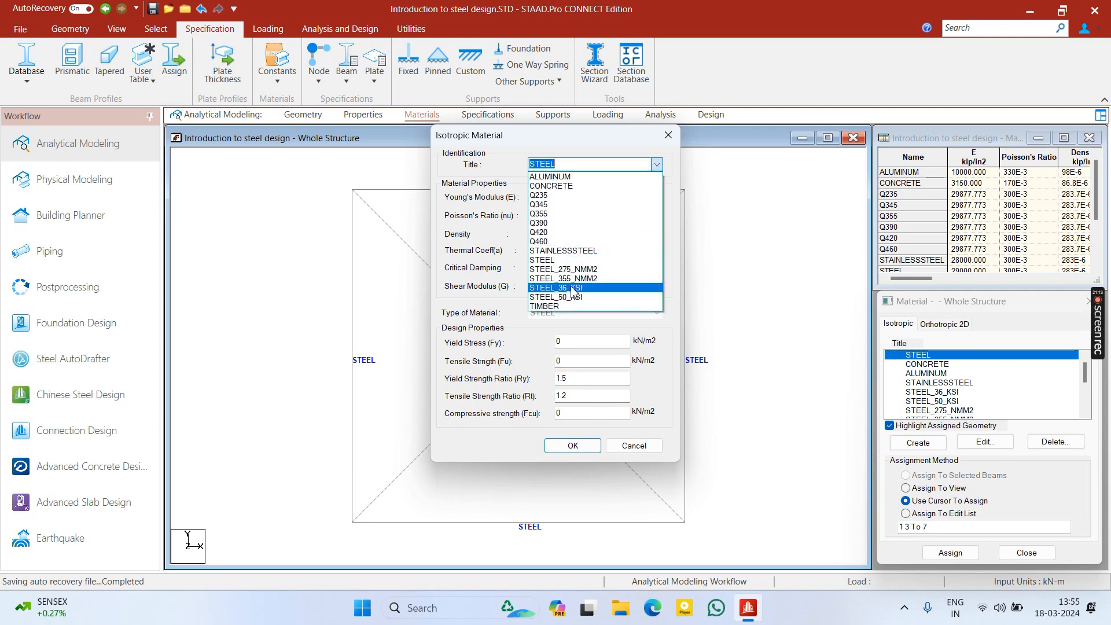
click(570, 178)
click(659, 165)
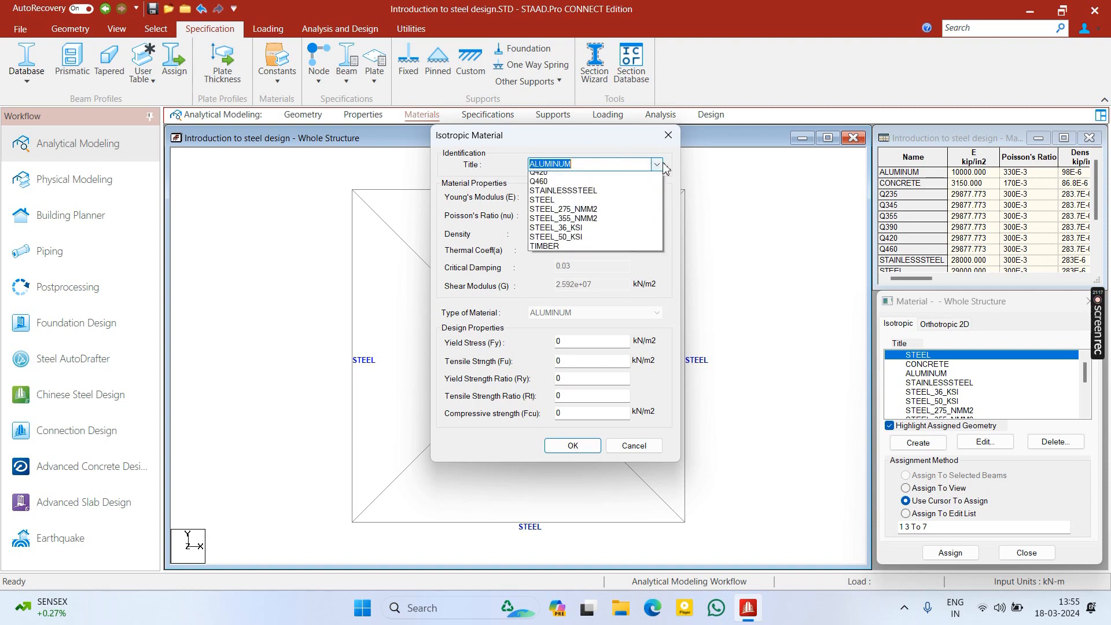
click(570, 183)
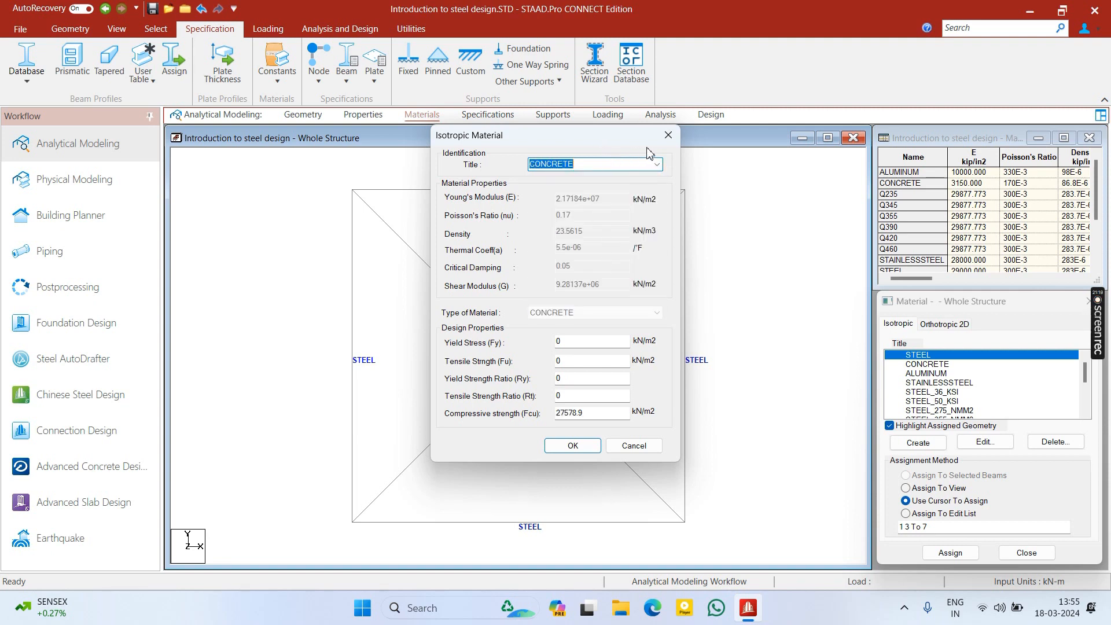
click(657, 164)
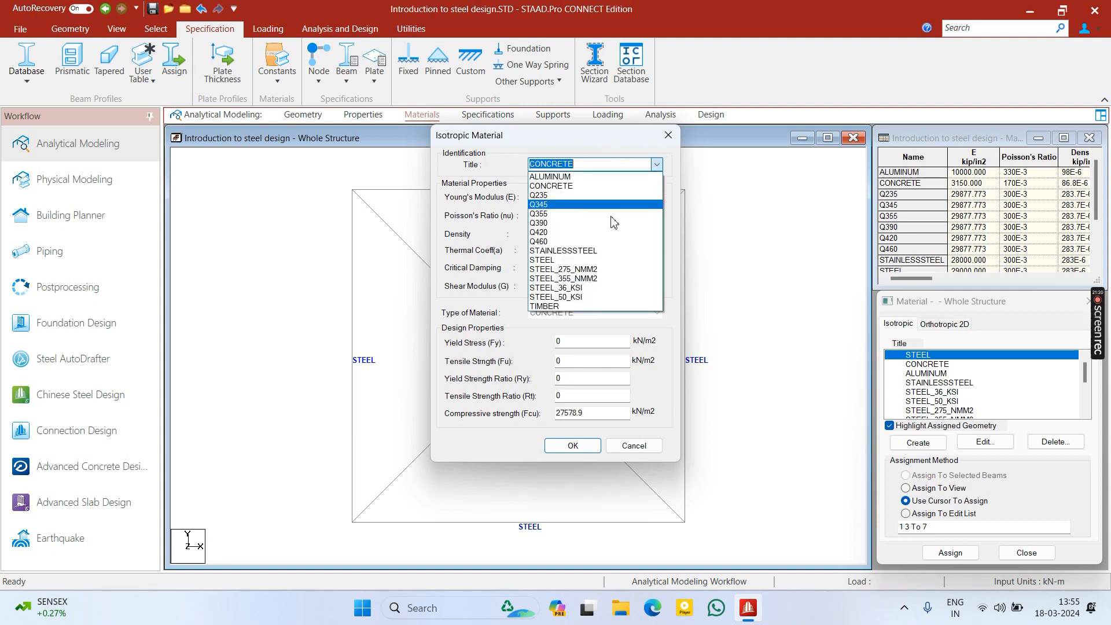
click(557, 261)
- Compare the preset properties of STEEL_275_NMM2, STEEL_355_NMM2, STEEL_36_KSI and STEEL_50_KSI
click(658, 165)
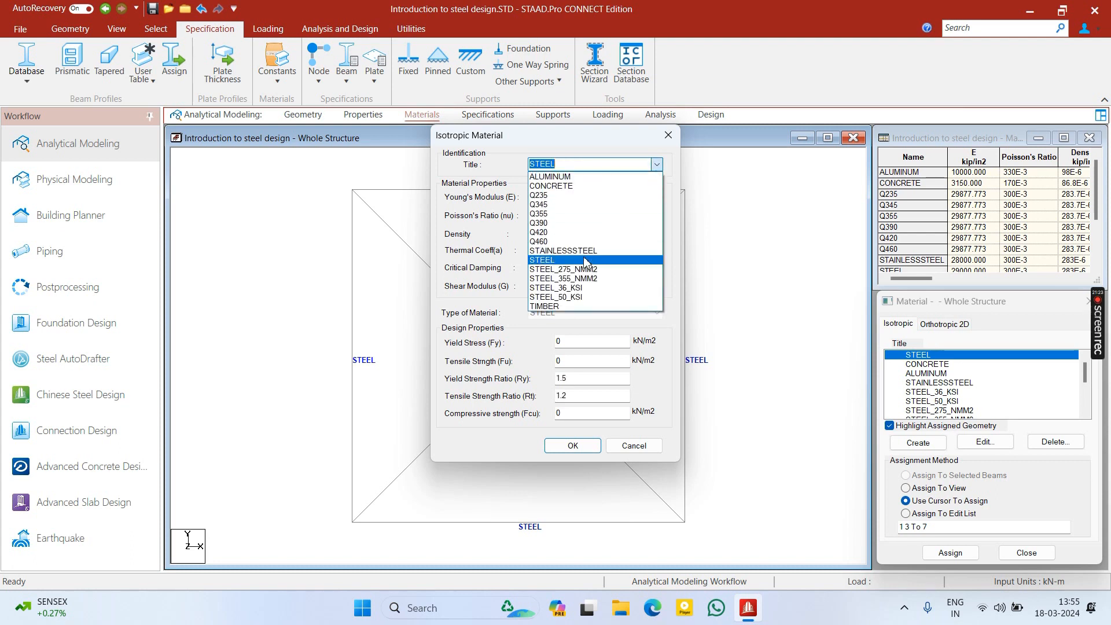
click(584, 269)
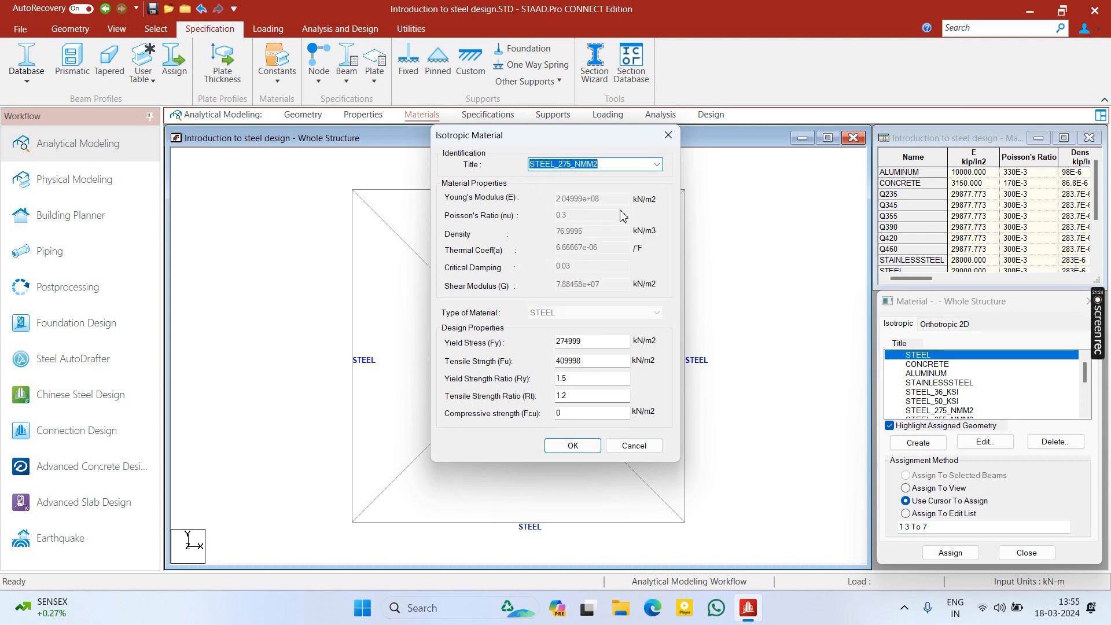
click(657, 166)
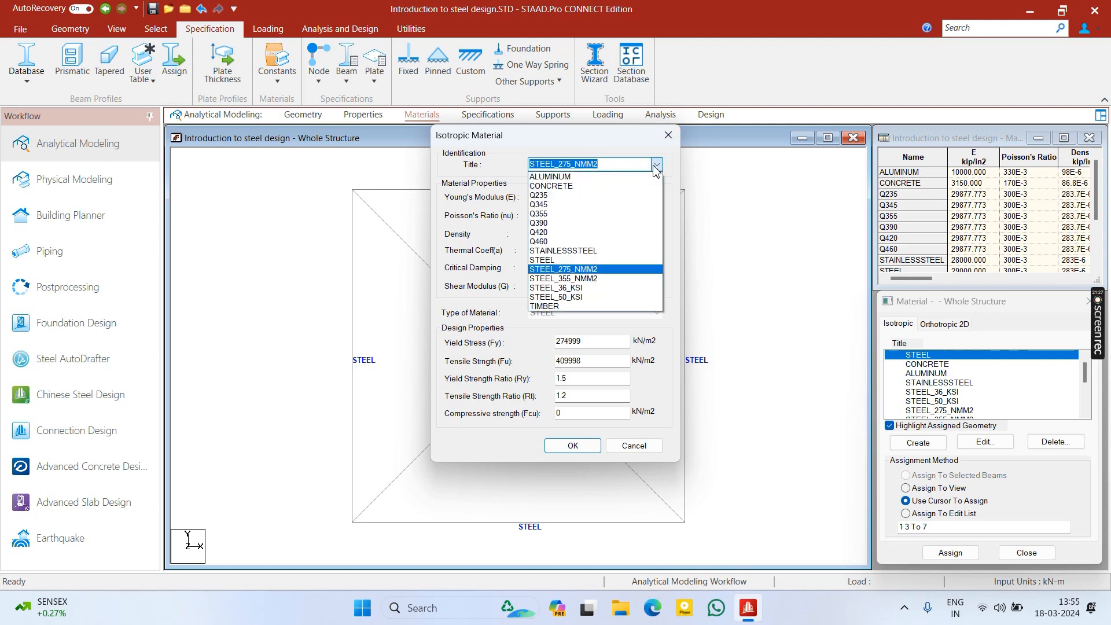
click(567, 279)
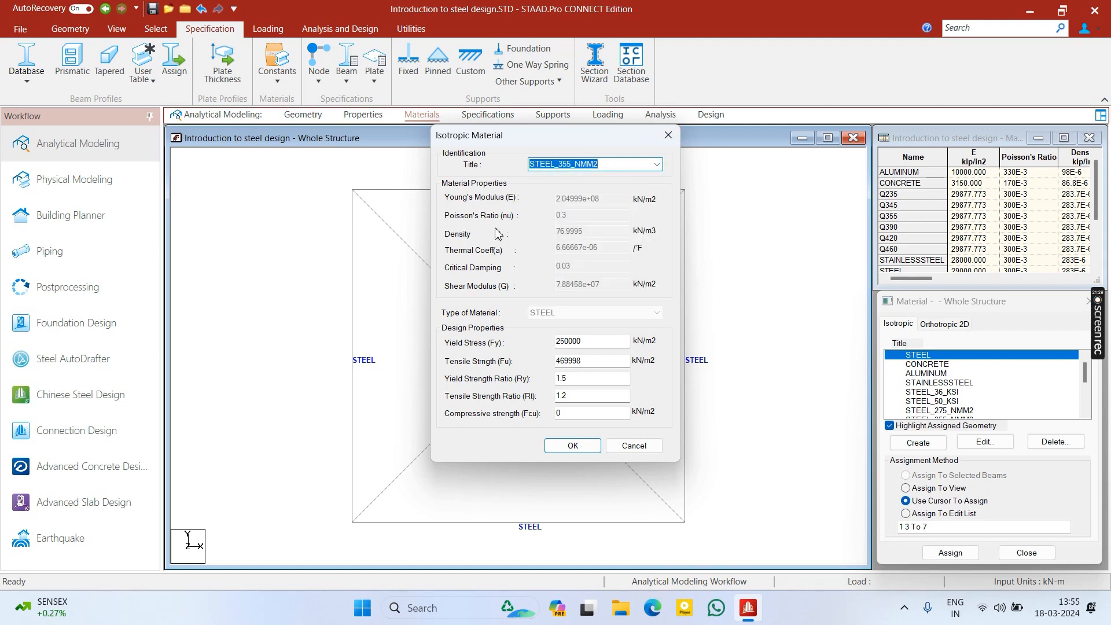
click(659, 166)
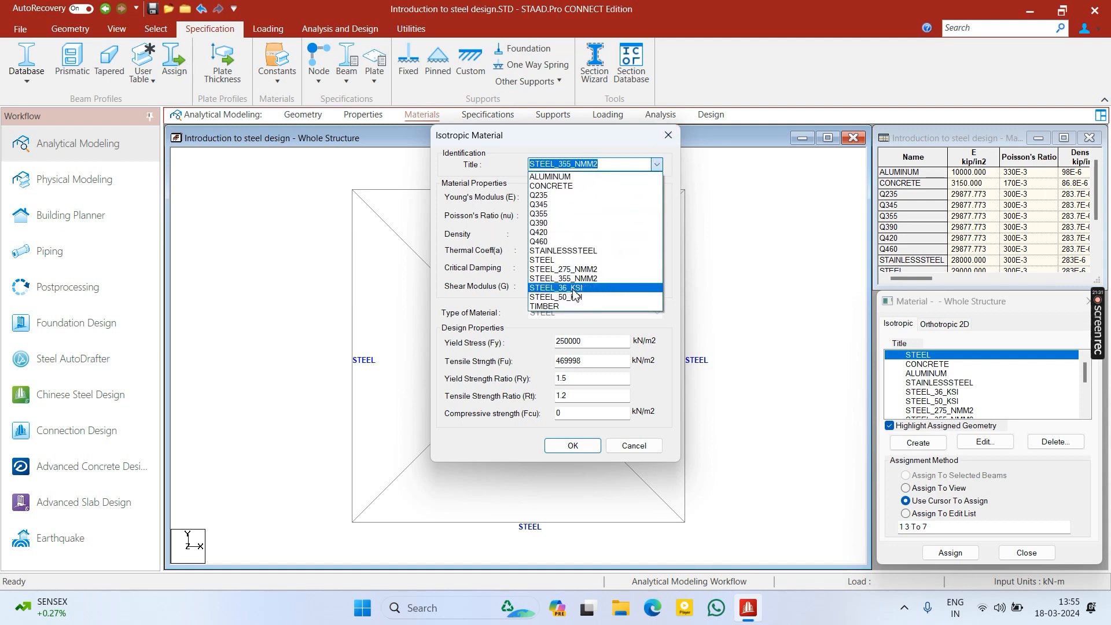
click(584, 289)
click(657, 165)
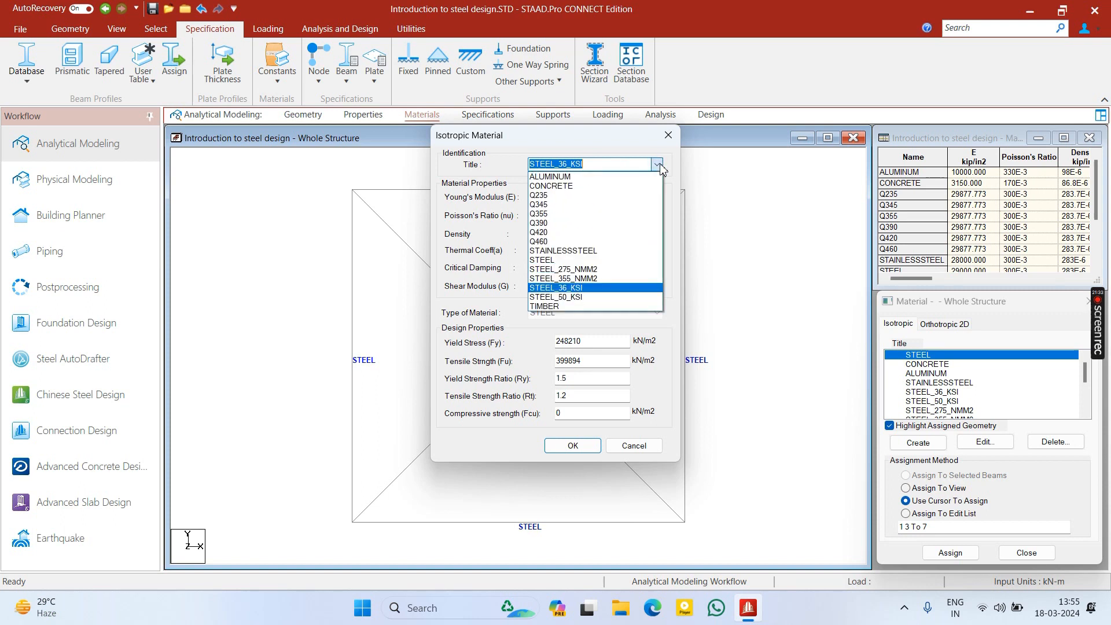
click(575, 298)
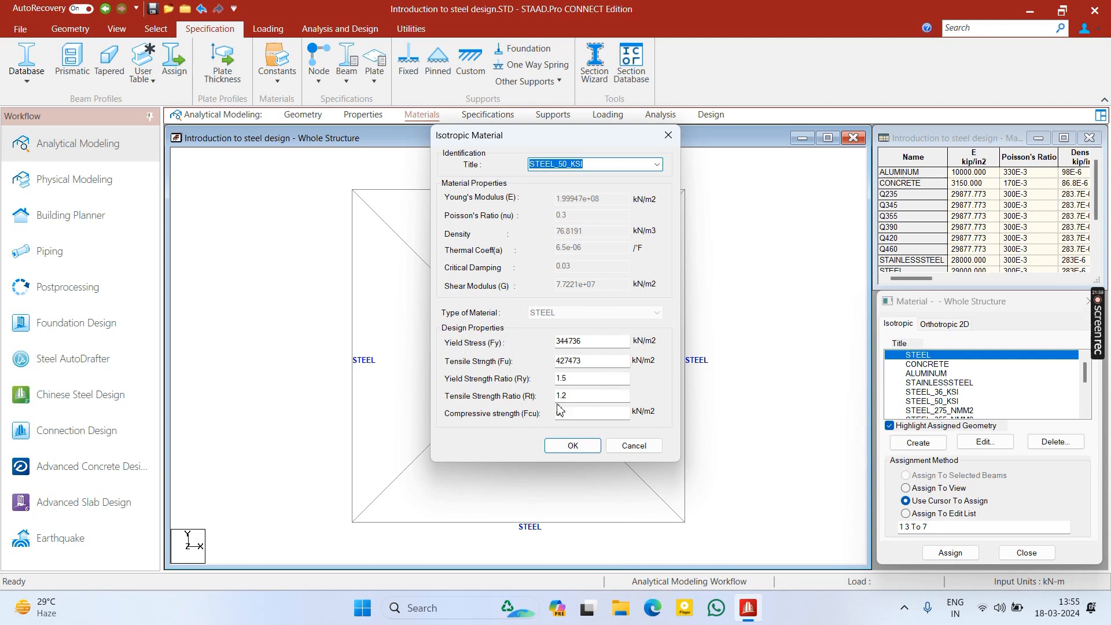
- Review the STEEL_50_KSI yield stress, tensile strength and strength ratios, and cancel the new material
click(603, 342)
double_click(581, 341)
double_click(599, 361)
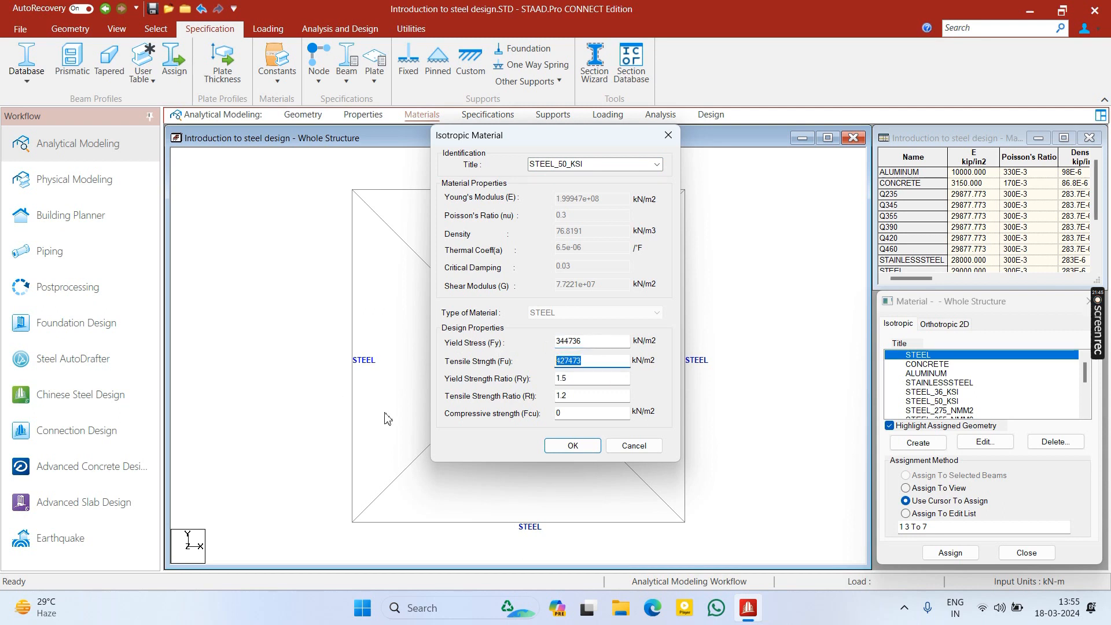
click(571, 384)
double_click(596, 396)
click(634, 445)
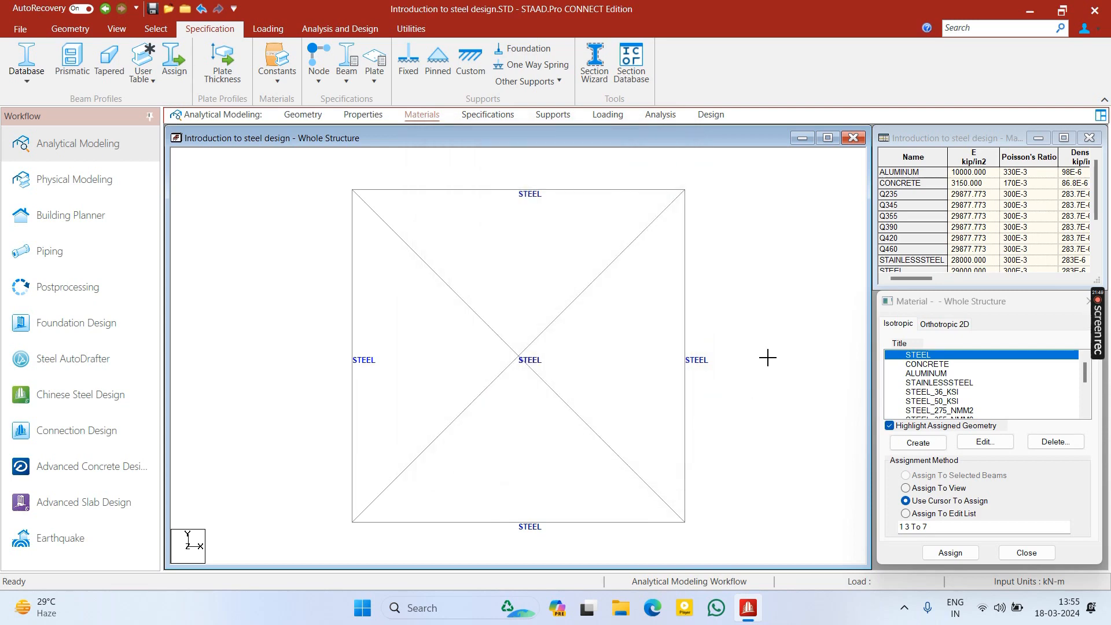
- Switch to the Specifications page, view the Indian rolled steel section database, and close it without adding a section
click(490, 115)
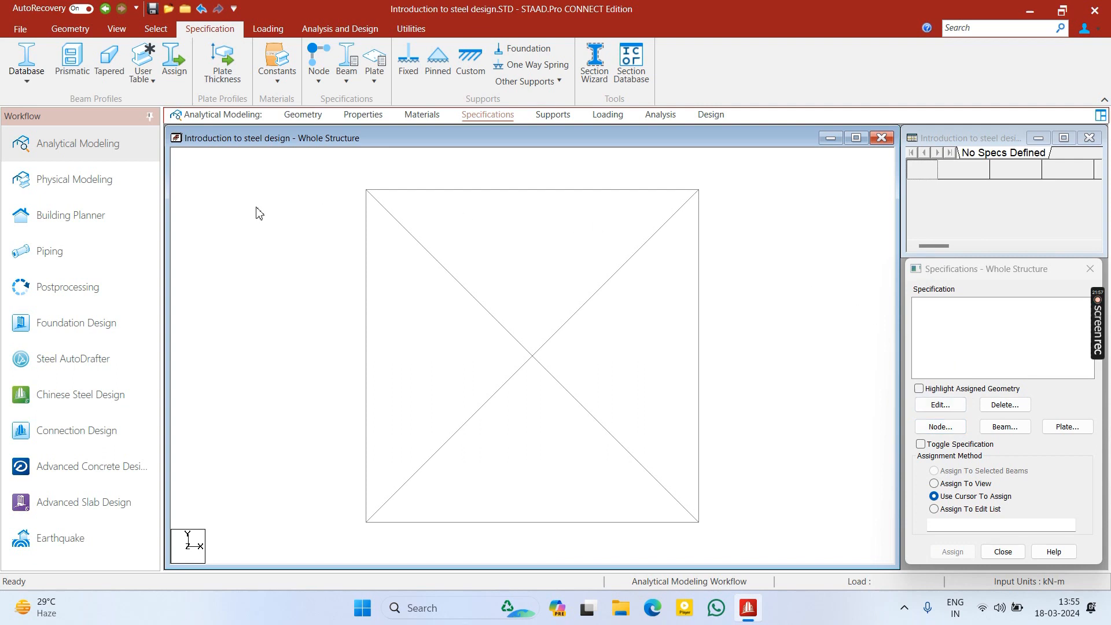
click(26, 72)
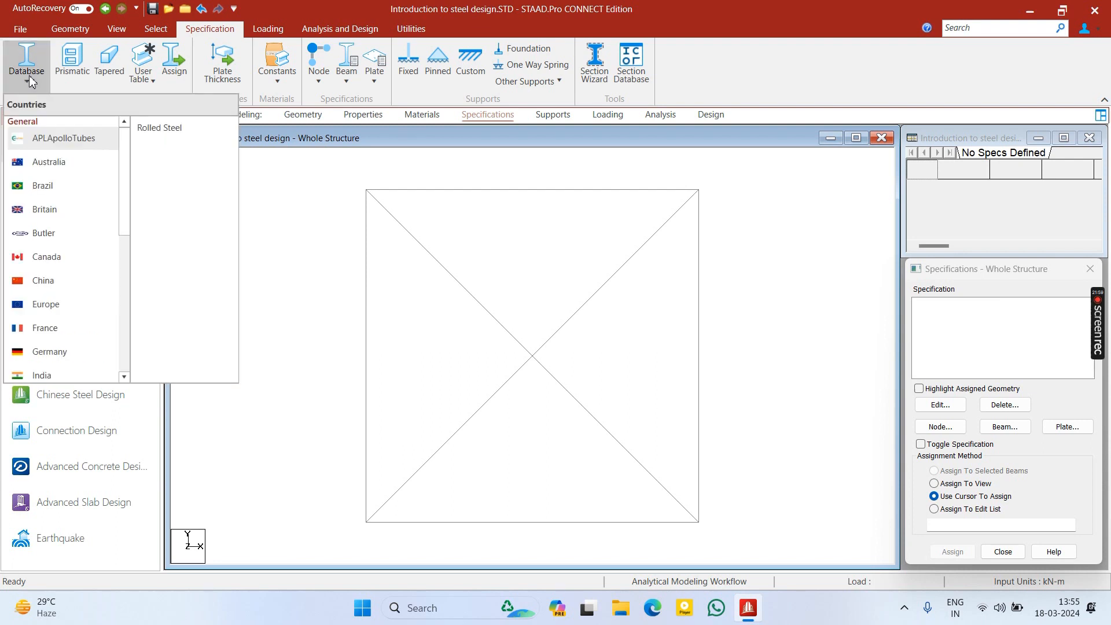
scroll(75, 315, down, 4)
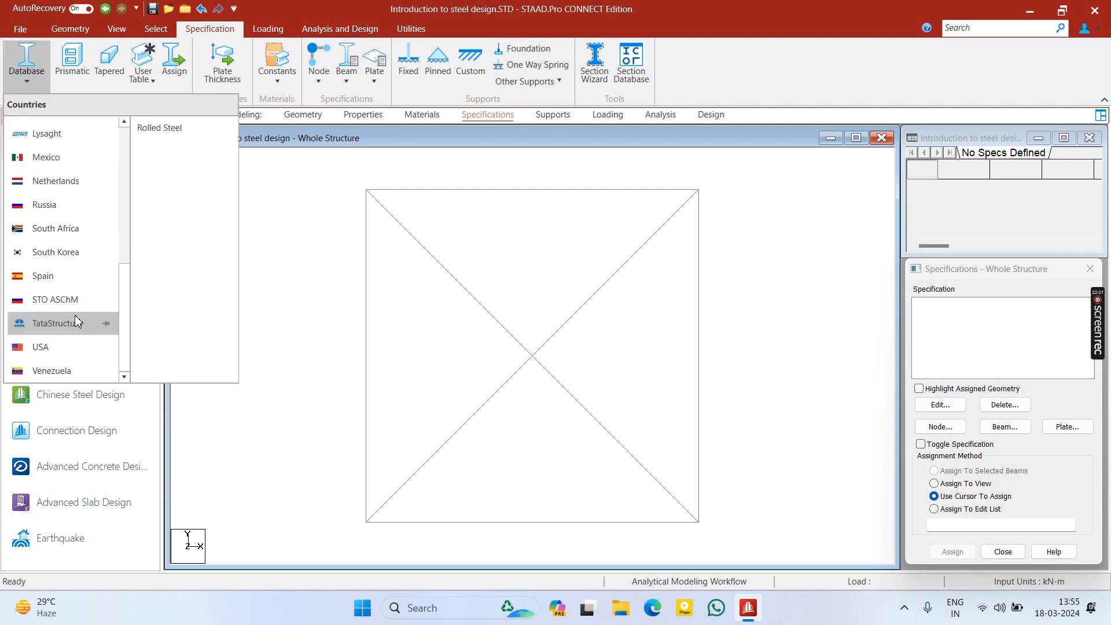
scroll(54, 212, up, 4)
scroll(51, 210, down, 3)
scroll(51, 211, up, 1)
click(49, 237)
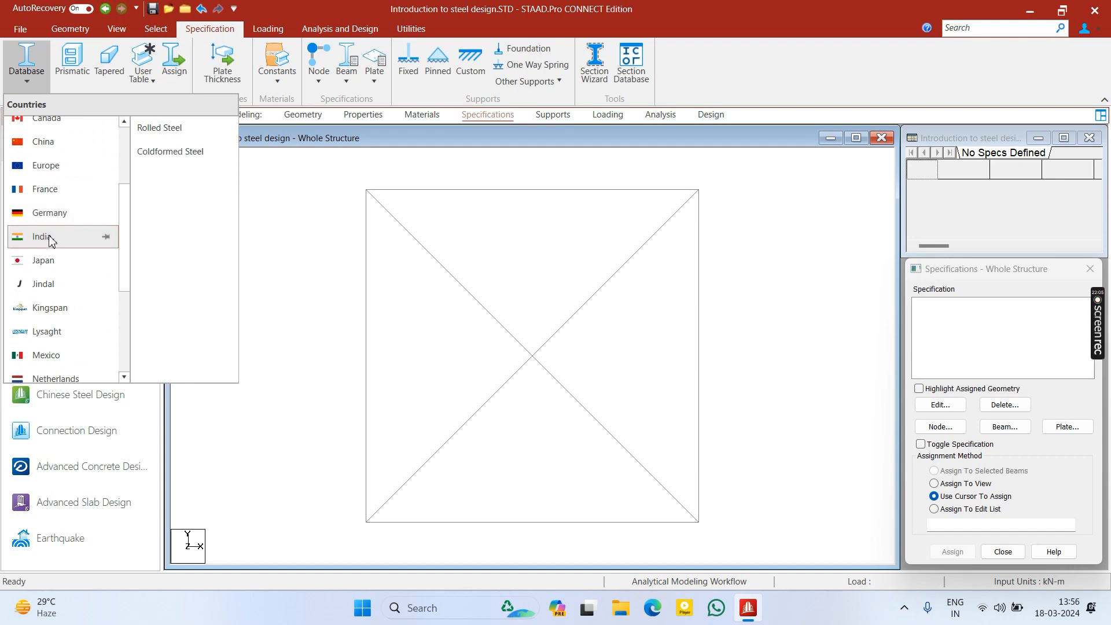
click(157, 128)
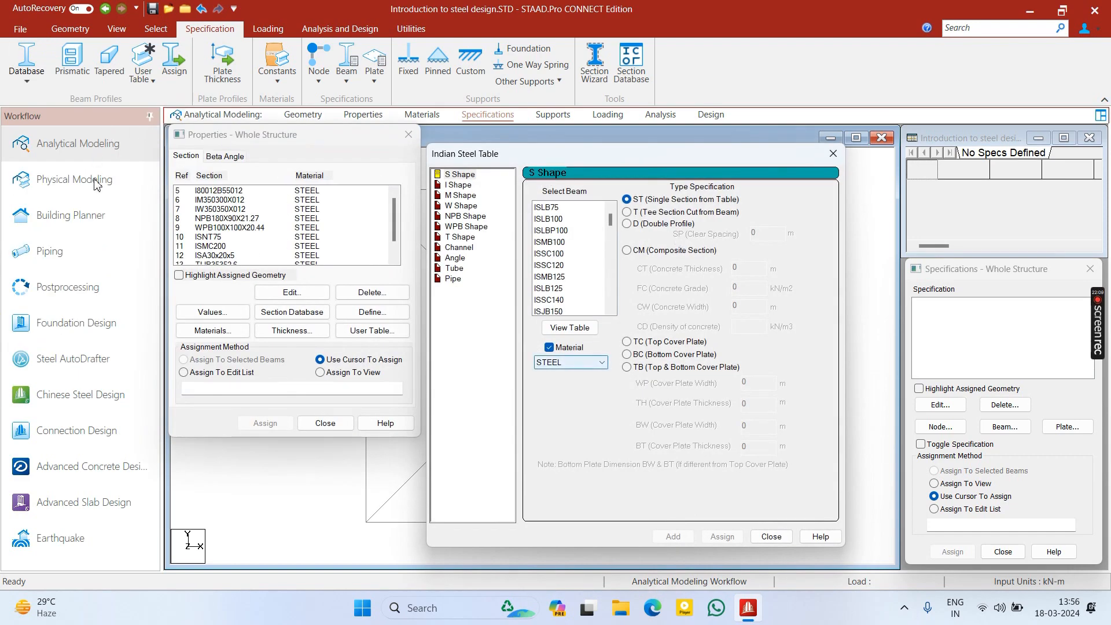
click(261, 132)
click(833, 155)
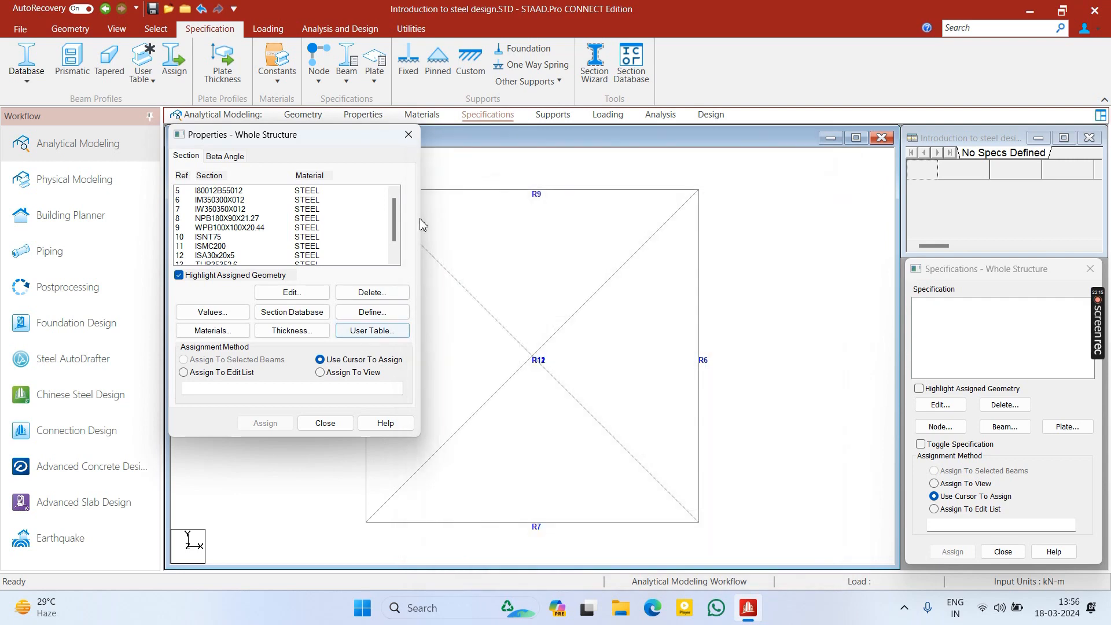
click(409, 134)
- View the Indian cold-formed steel section tables and close them along with the section properties window
click(43, 70)
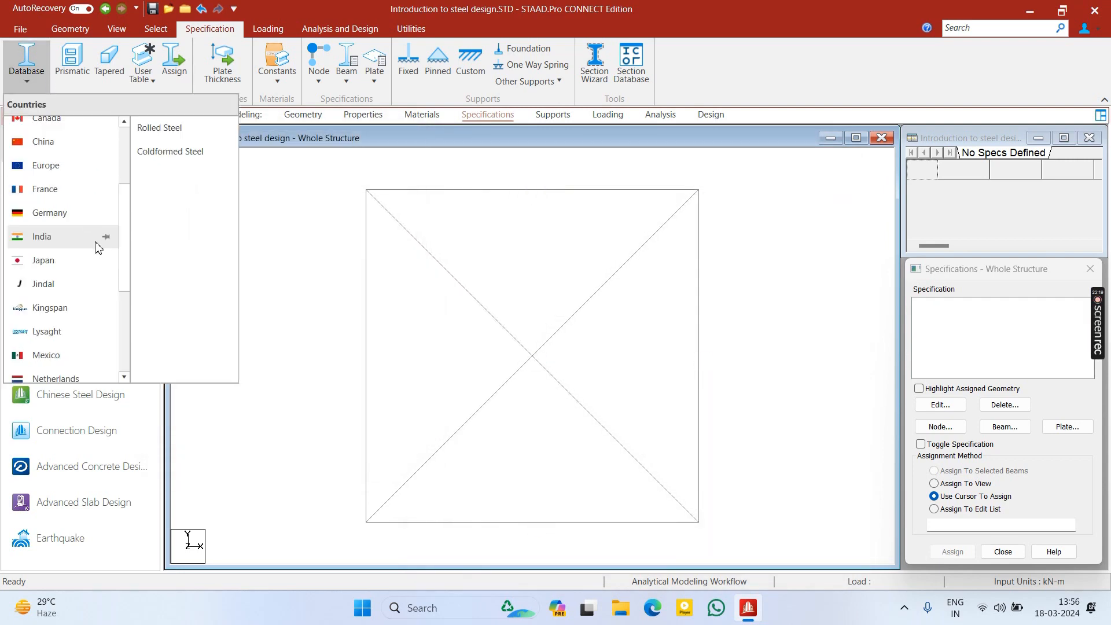
click(186, 152)
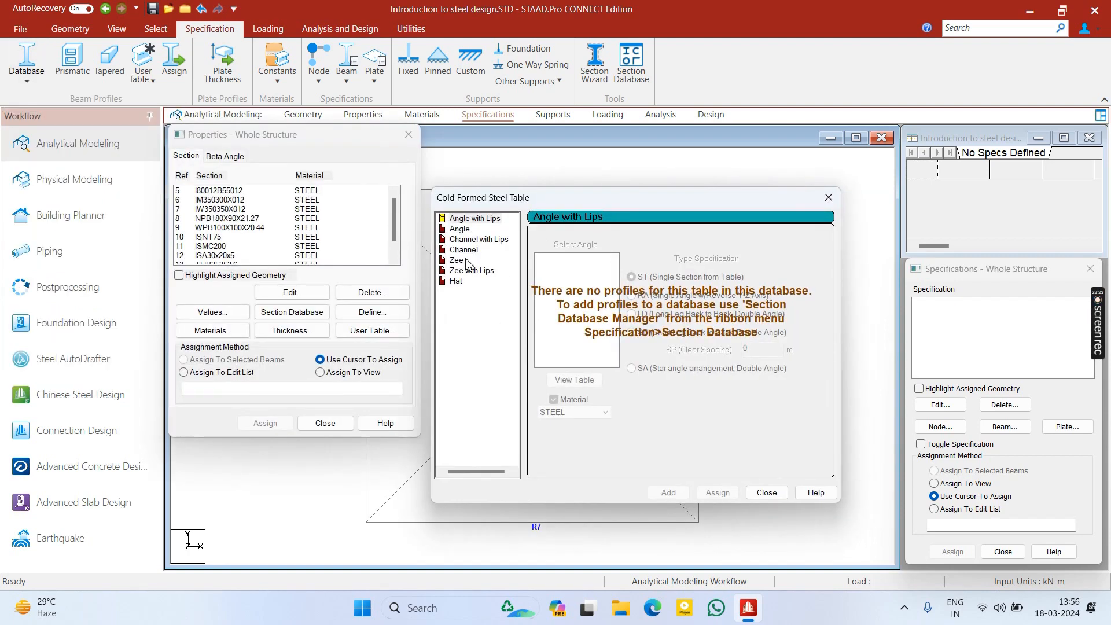
click(829, 197)
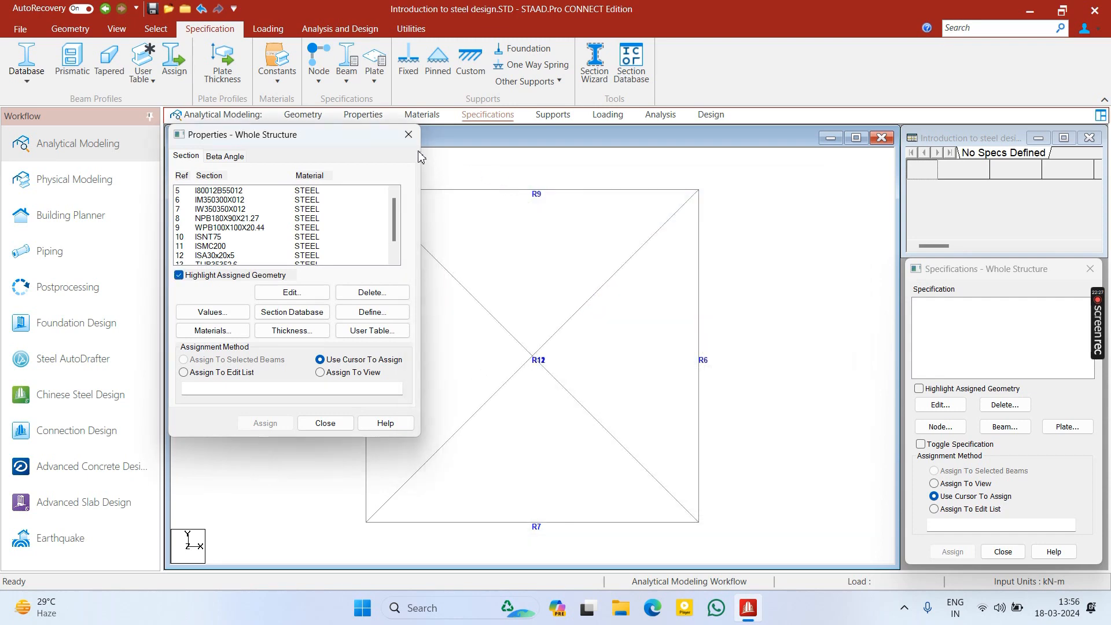
click(411, 136)
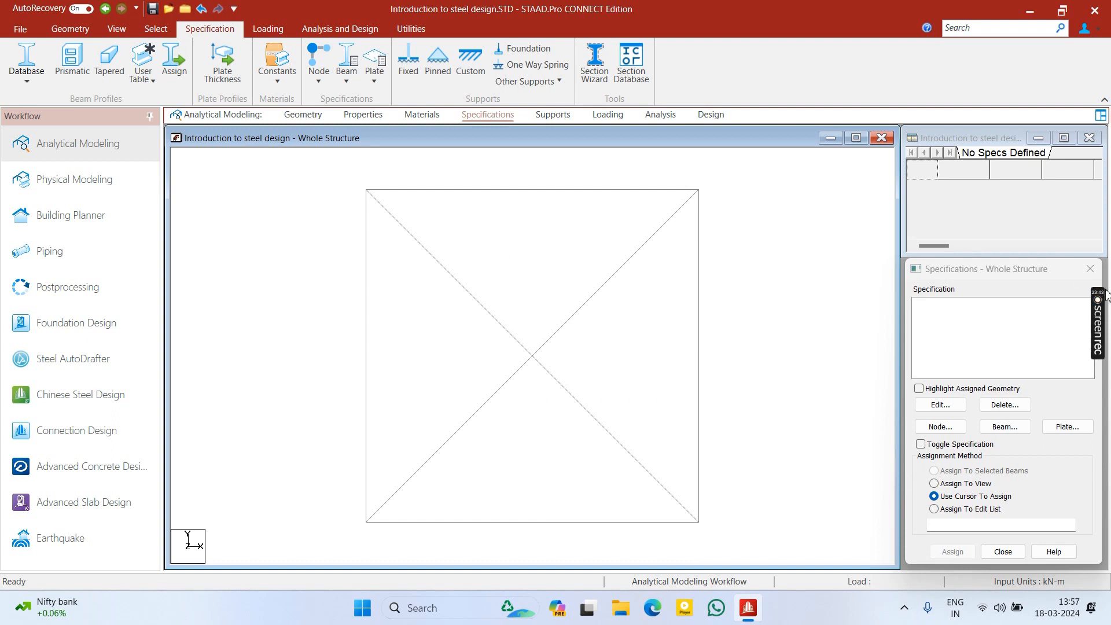
mouse_move(1101, 311)
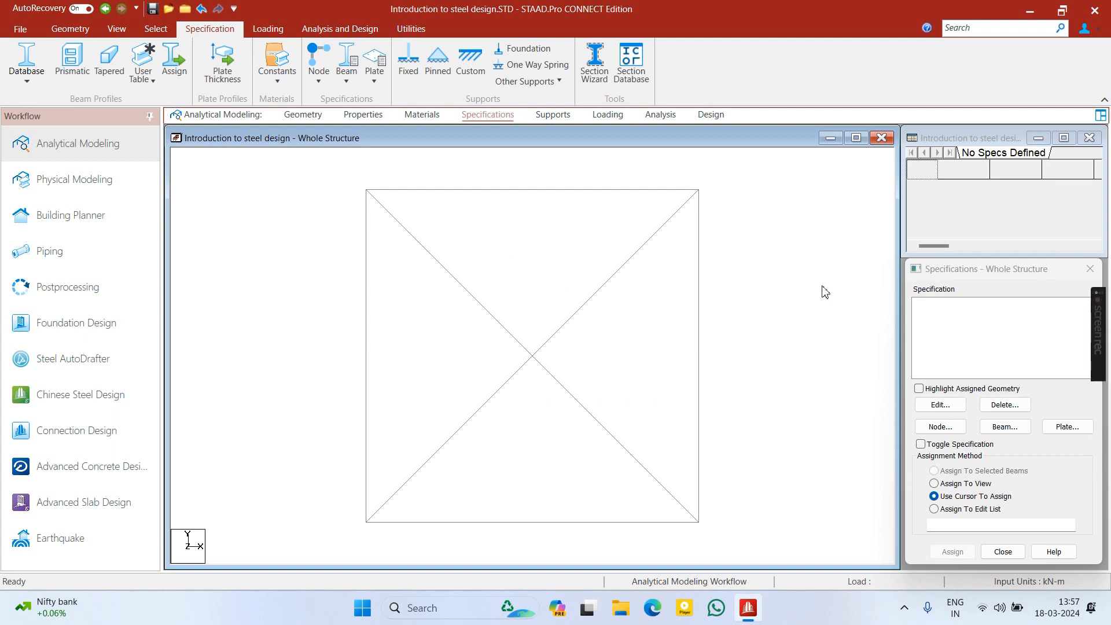